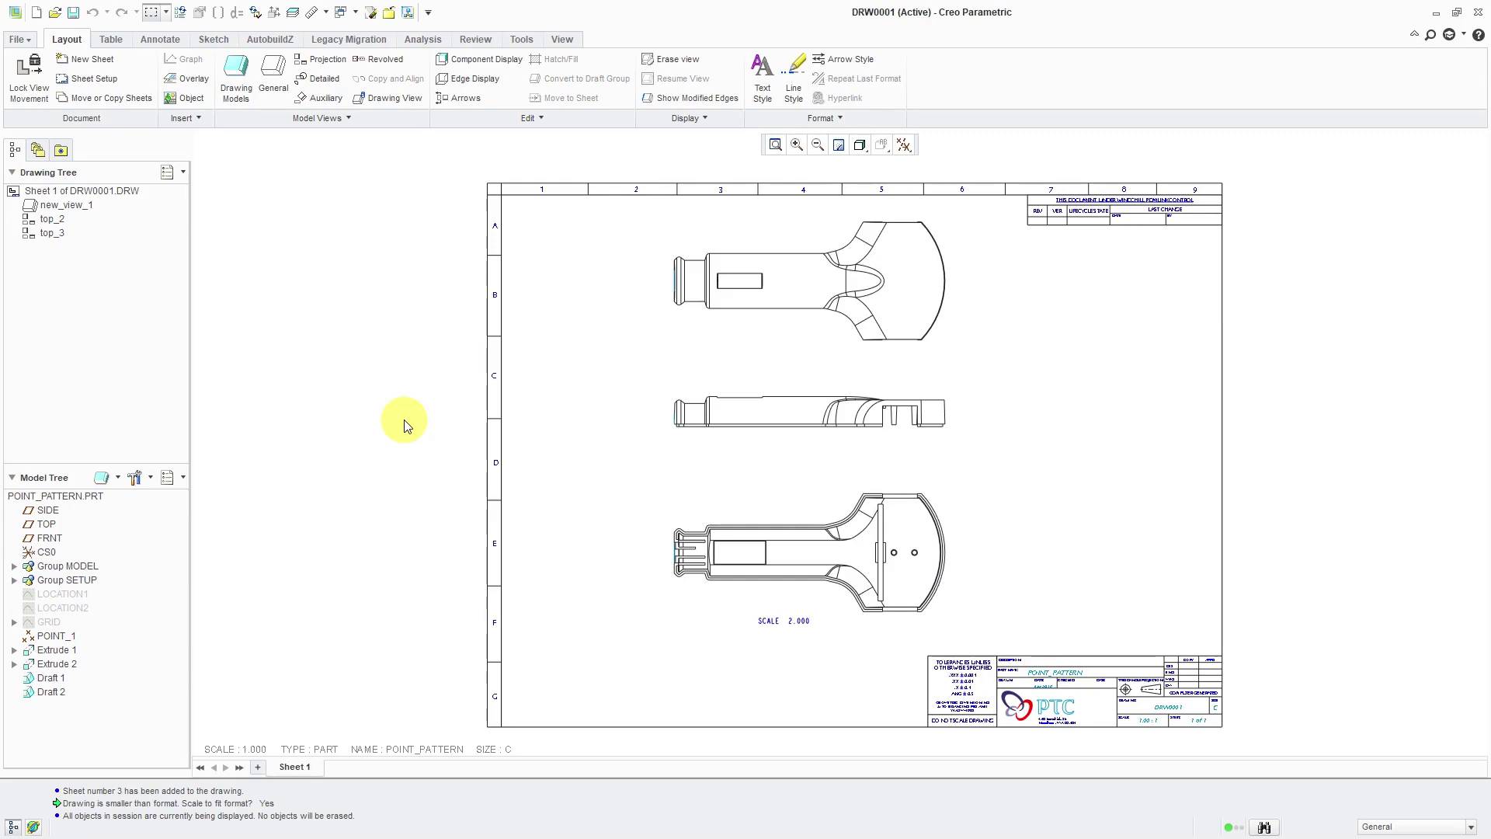
Step: Switch drawing DRW0001 to the Annotate tools and drop down the Symbol options
click(170, 45)
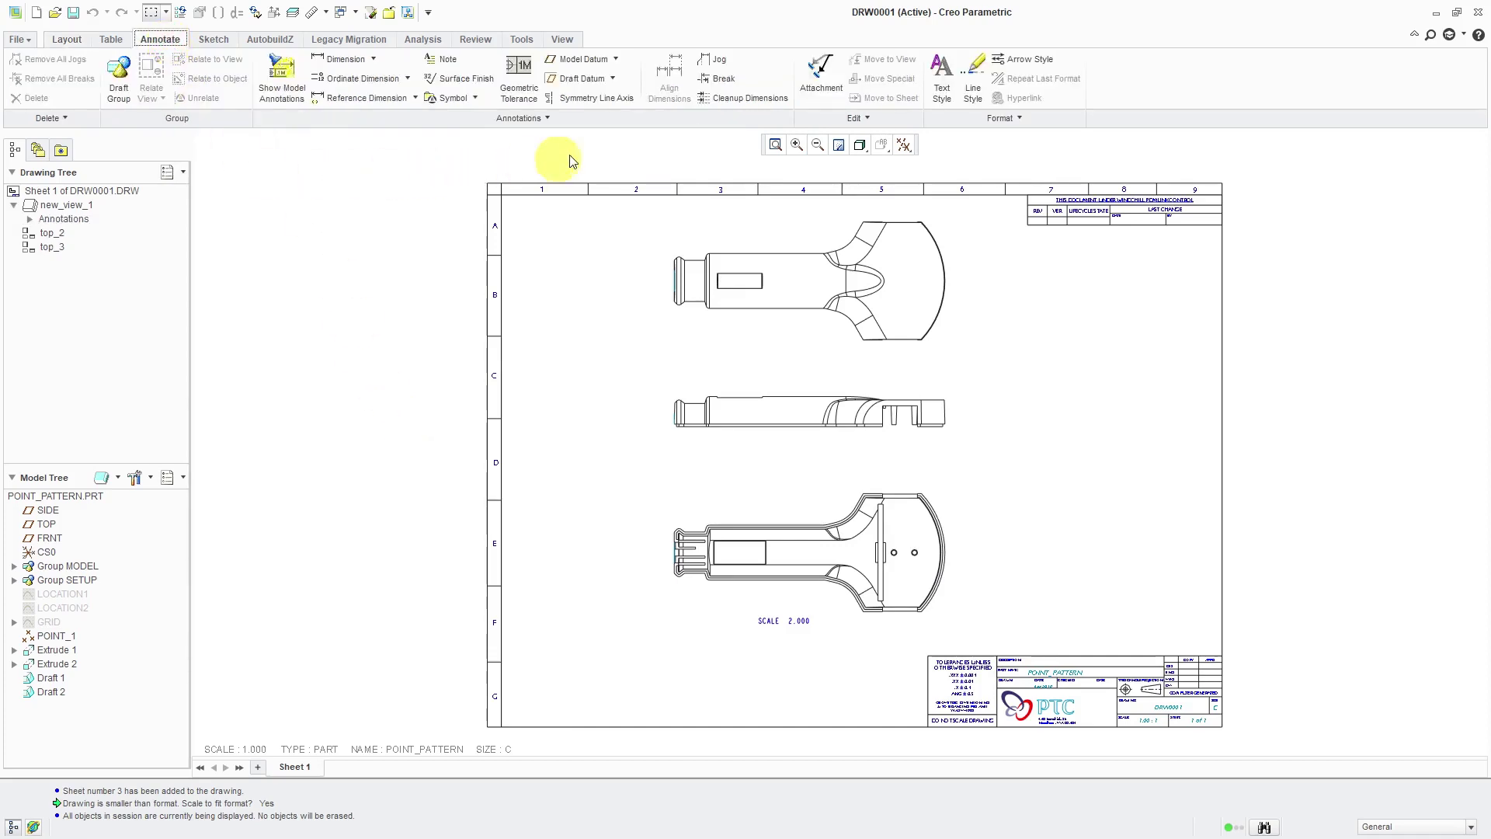
click(476, 99)
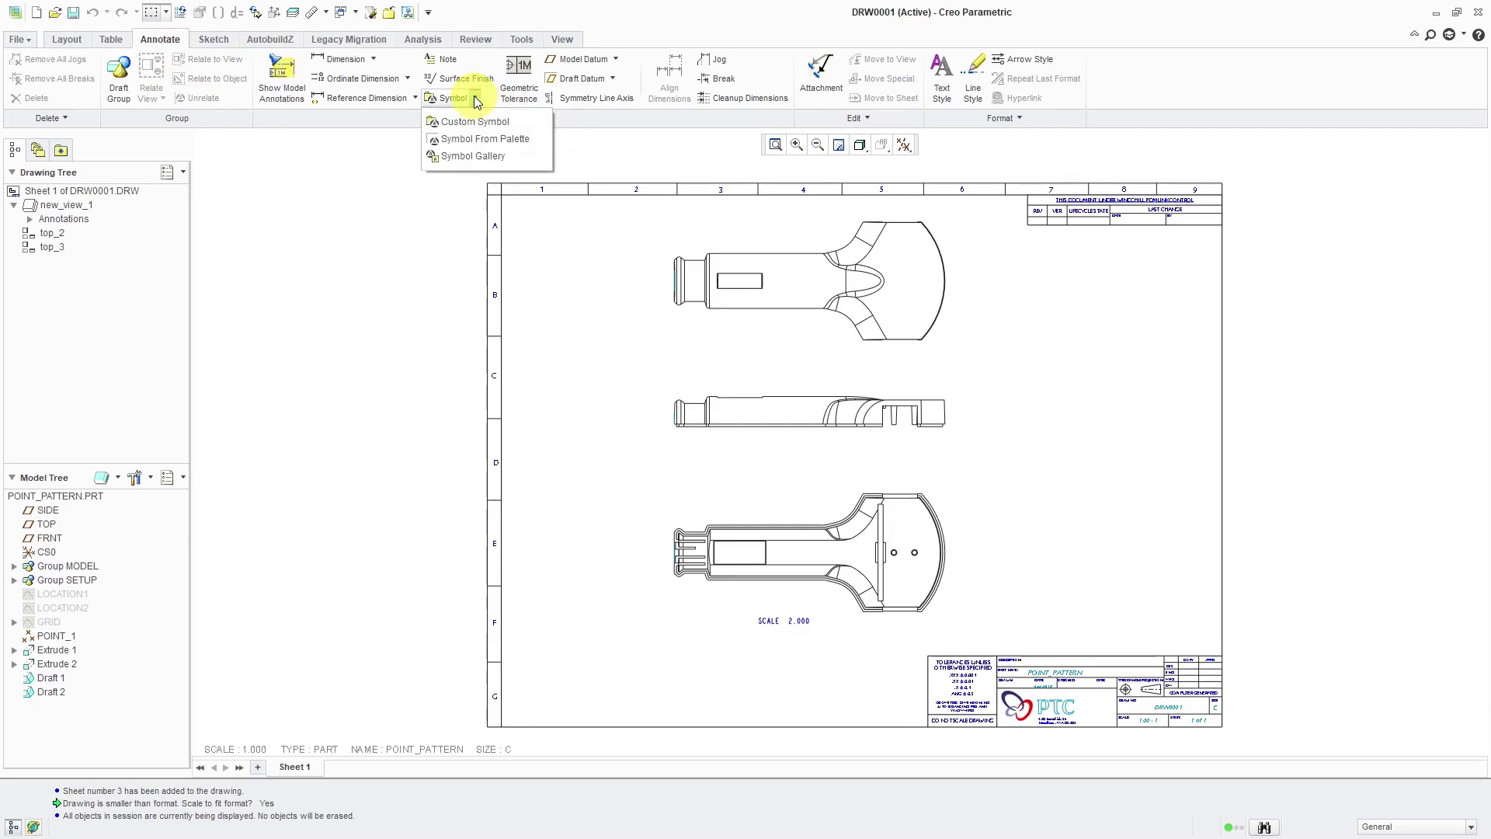
click(486, 140)
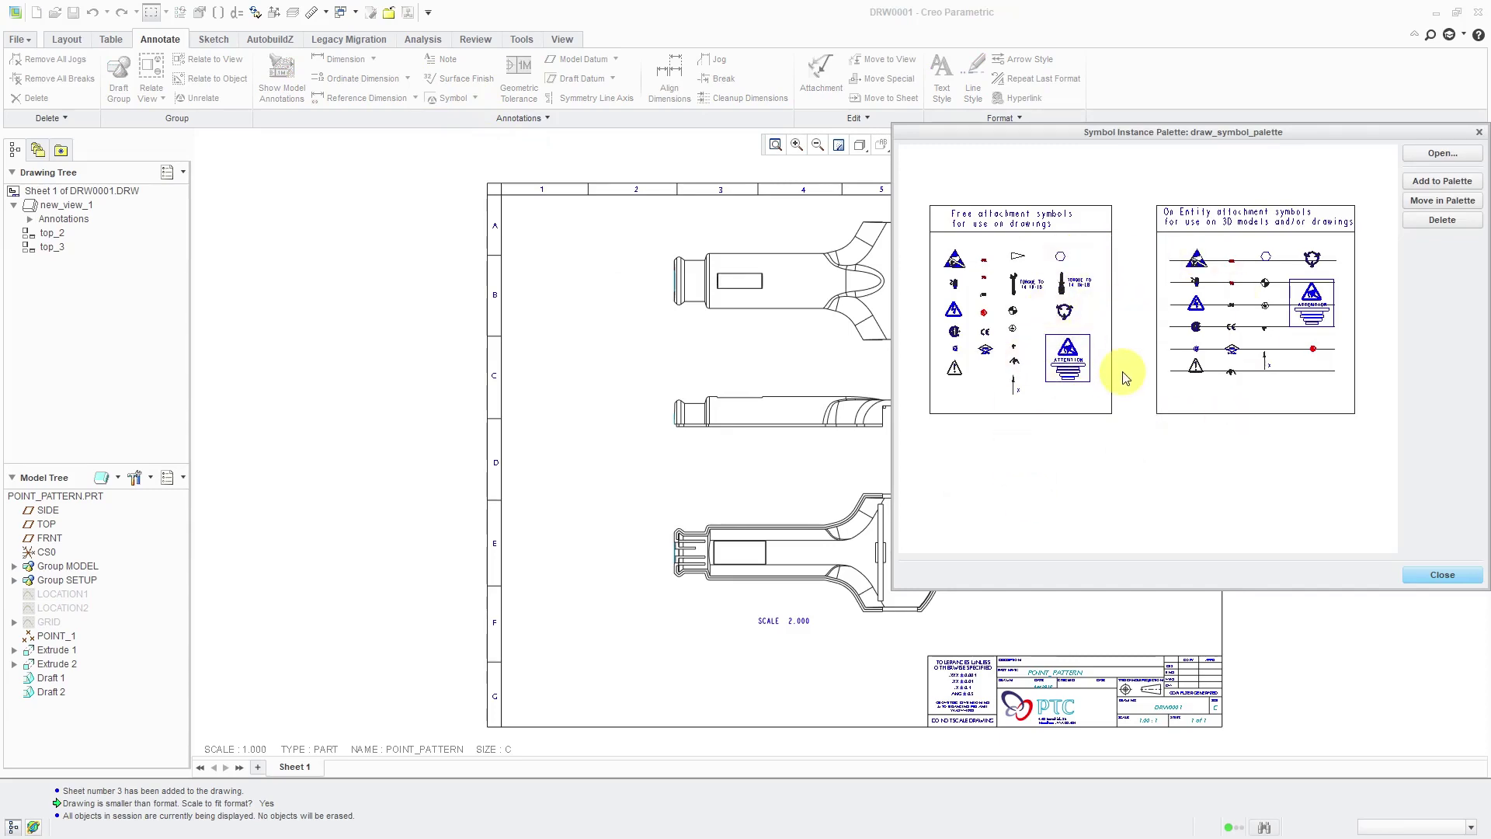
scroll(963, 289, up, 3)
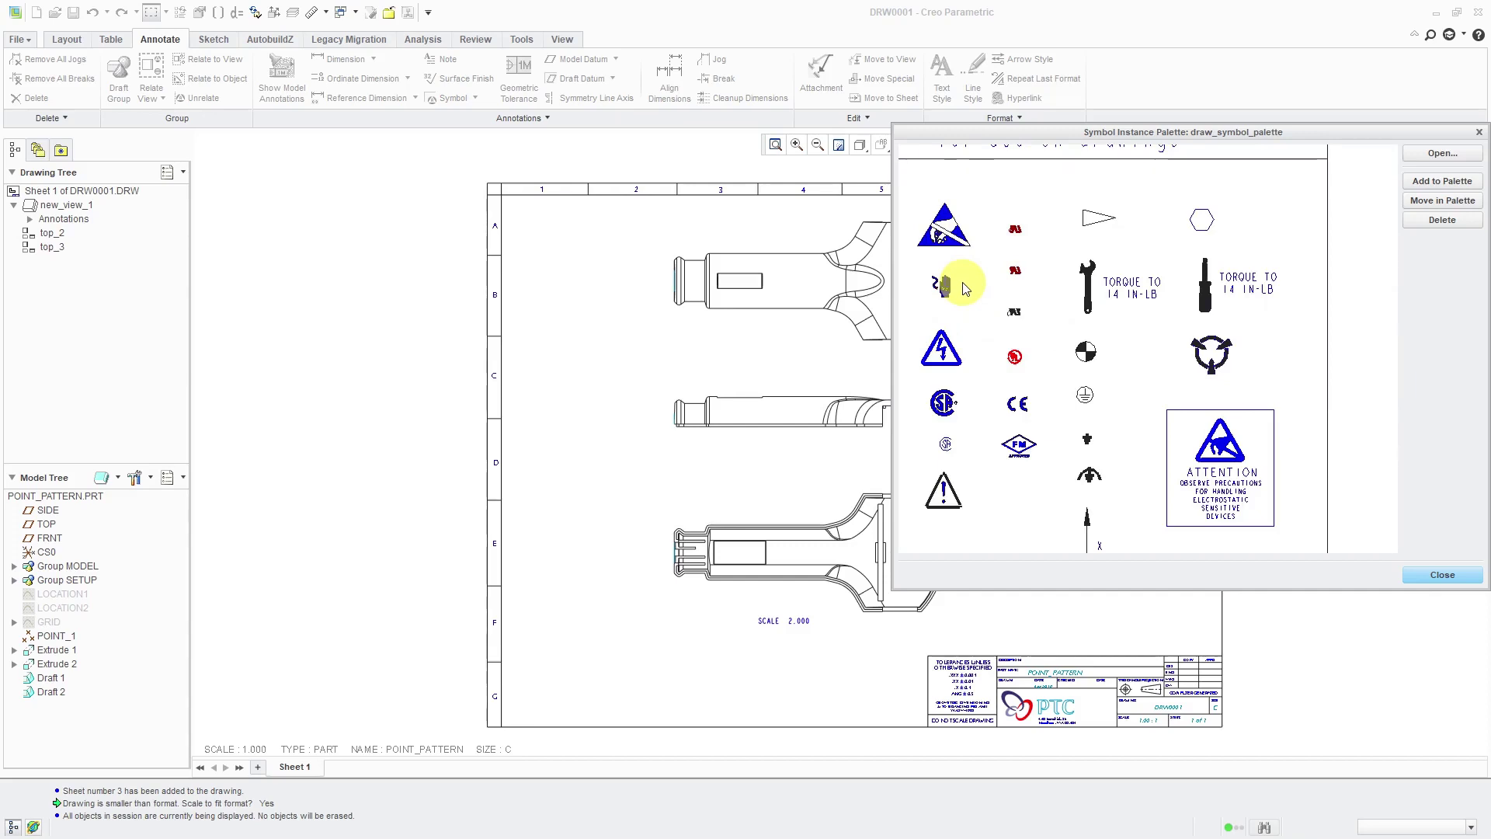
scroll(1064, 355, down, 3)
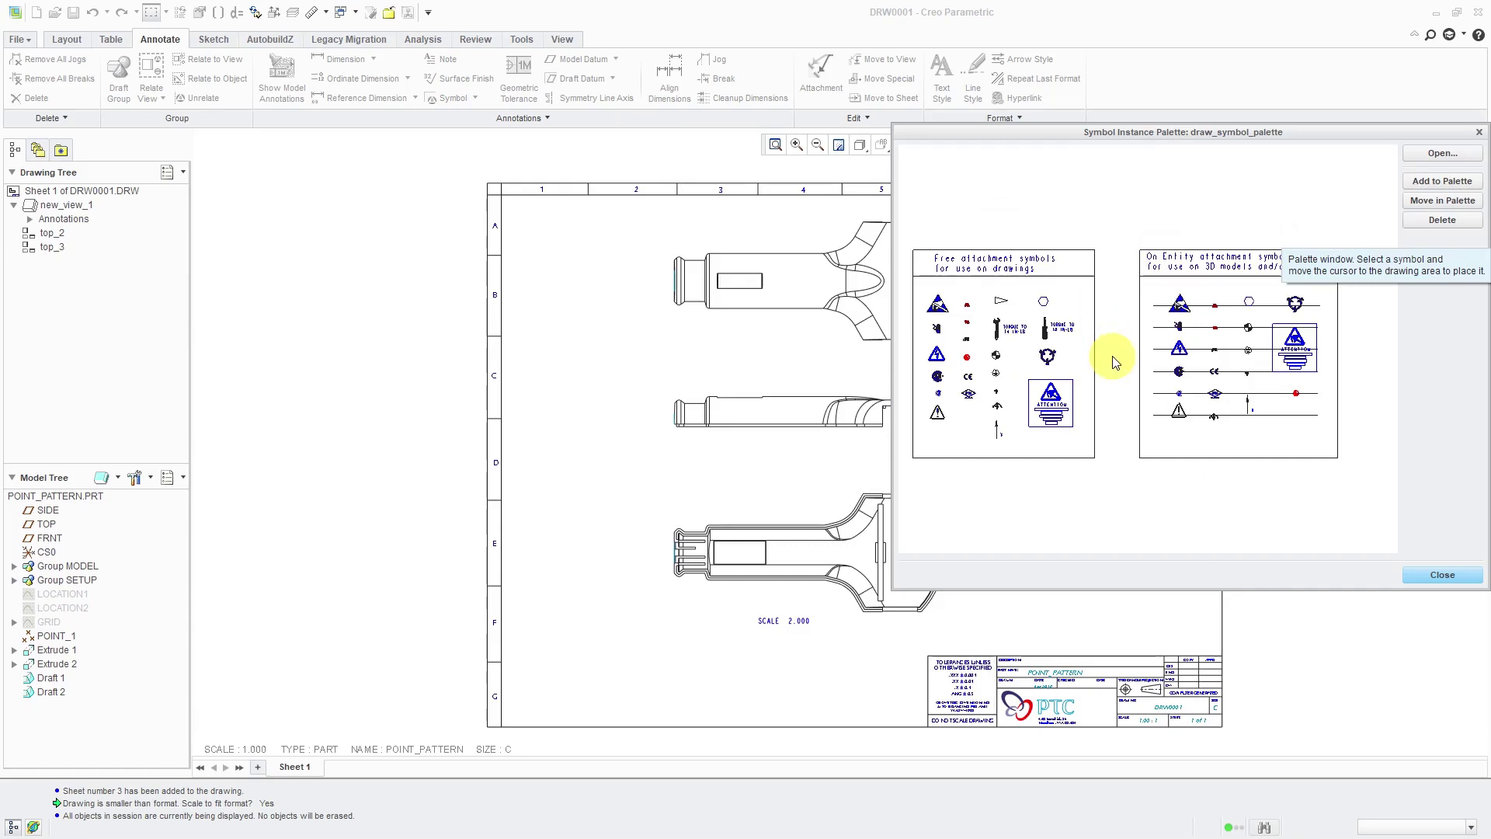
click(1446, 576)
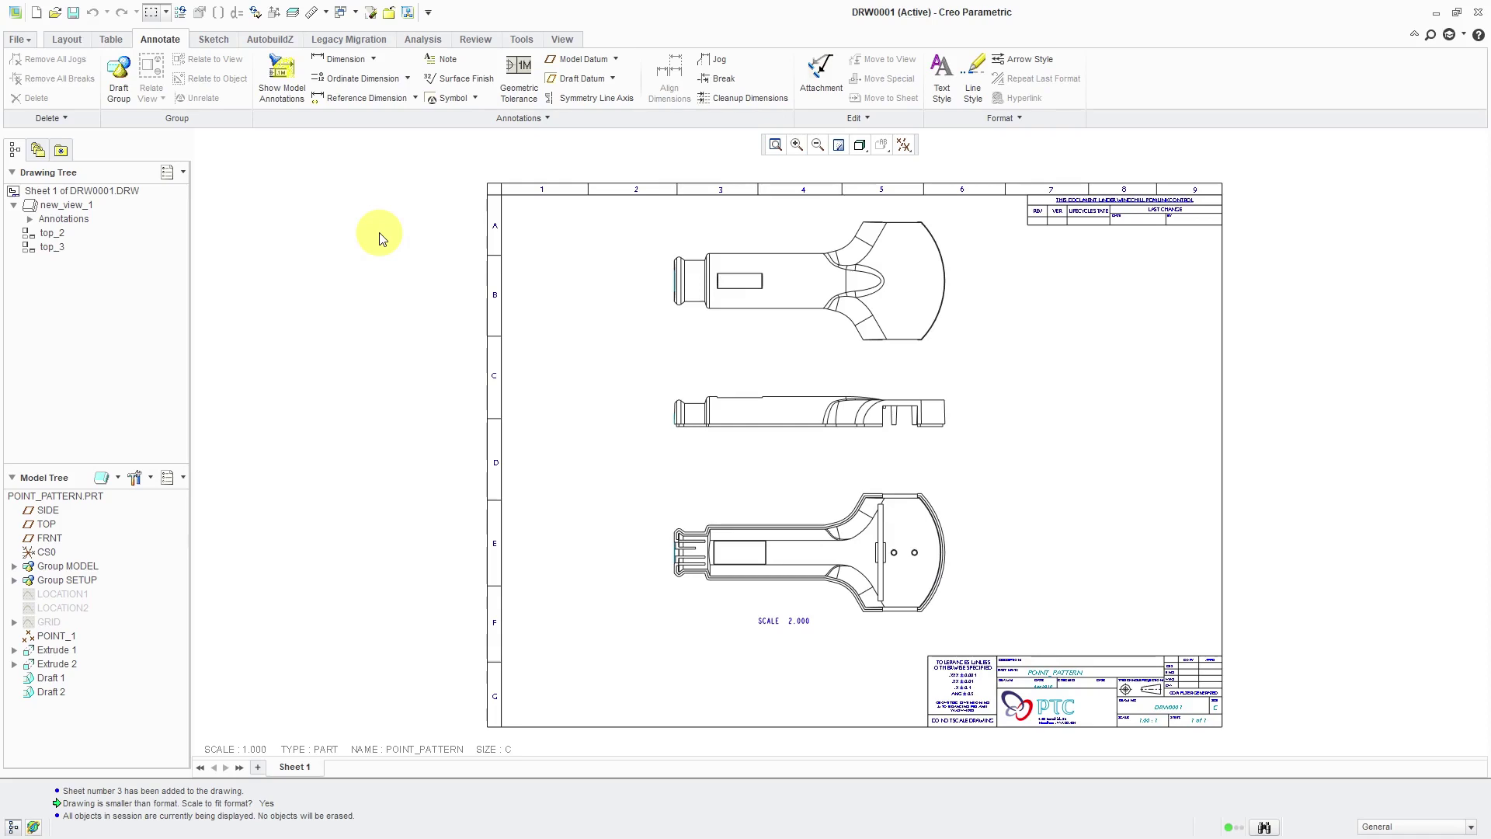
Step: Open draw_symbol_palette.drw from C:\Program Files\PTC\Creo 2.0\Common Files\M240\symbols\palette
click(57, 18)
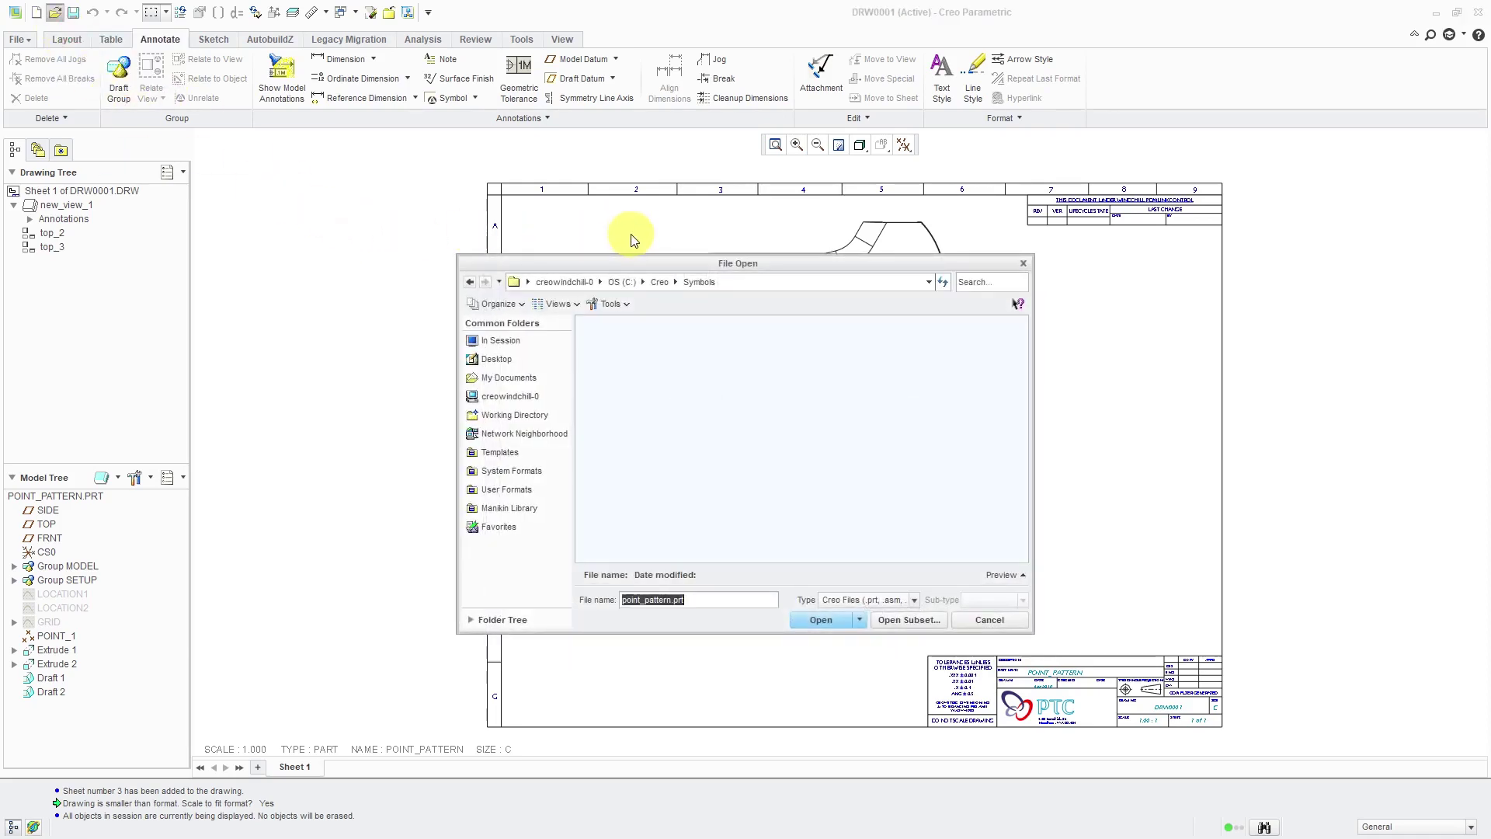
click(621, 284)
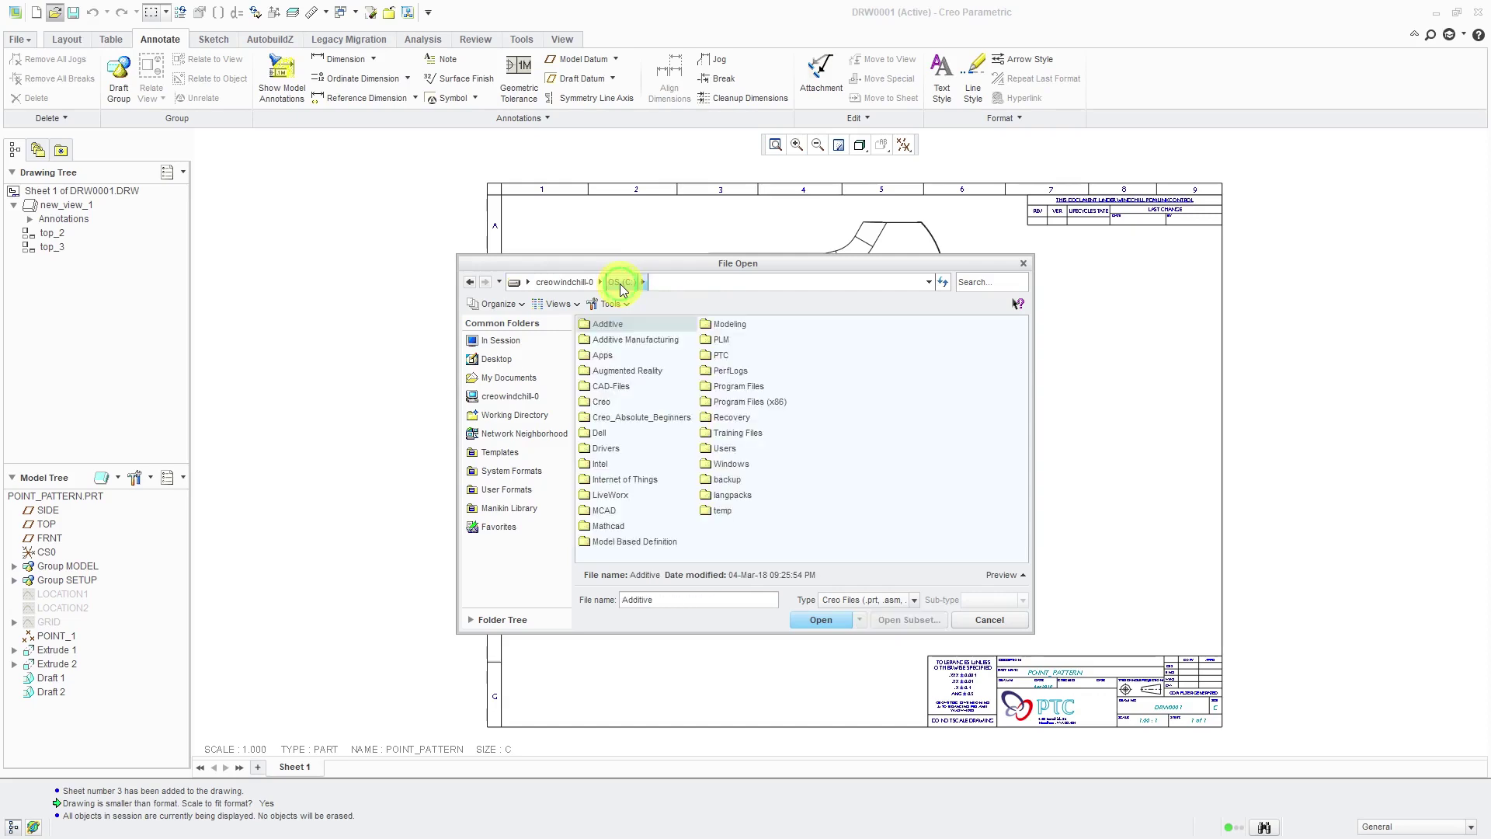
double_click(745, 387)
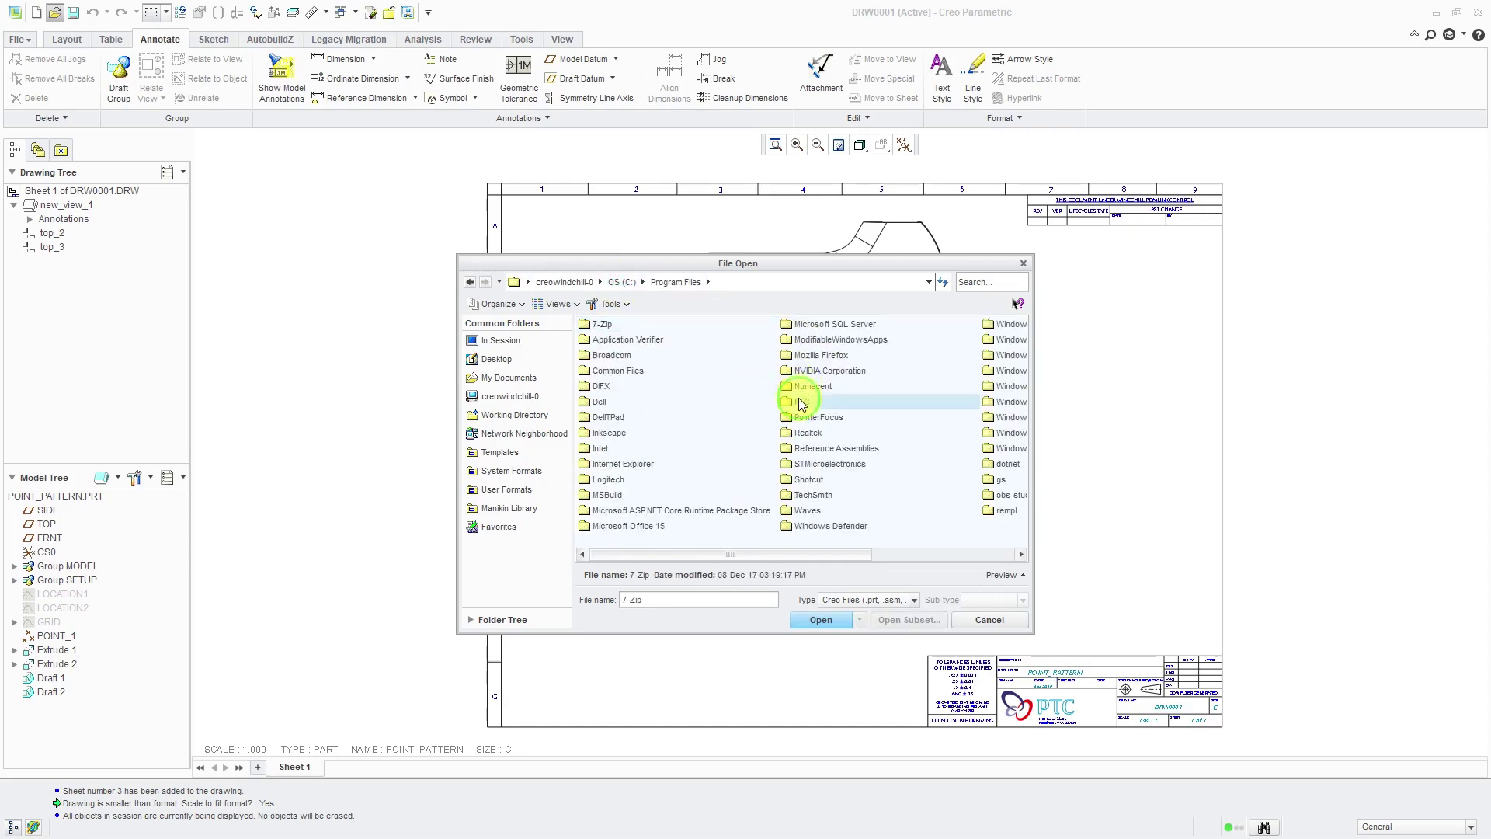
double_click(800, 397)
double_click(621, 341)
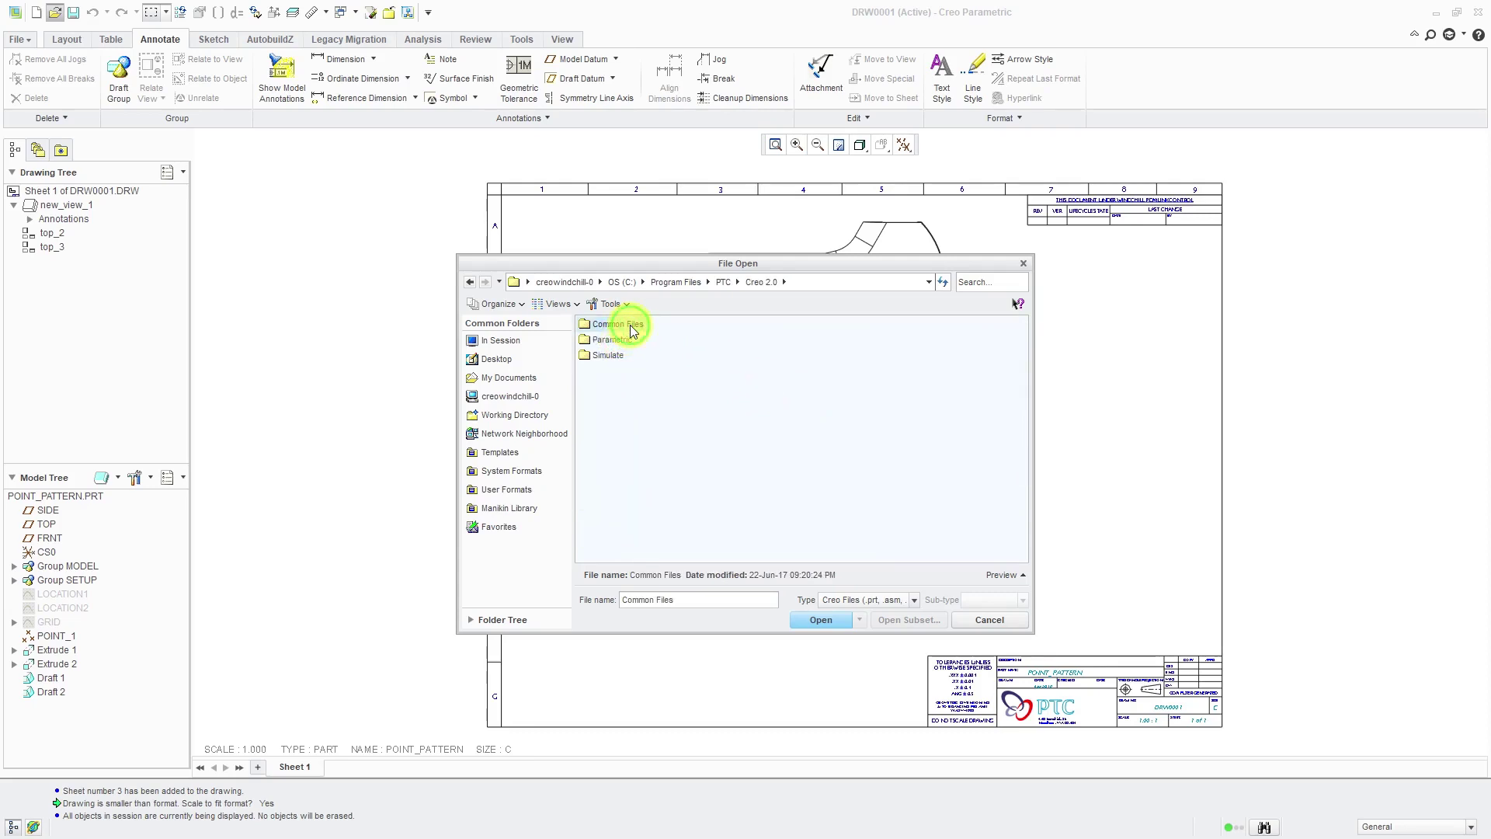
double_click(631, 325)
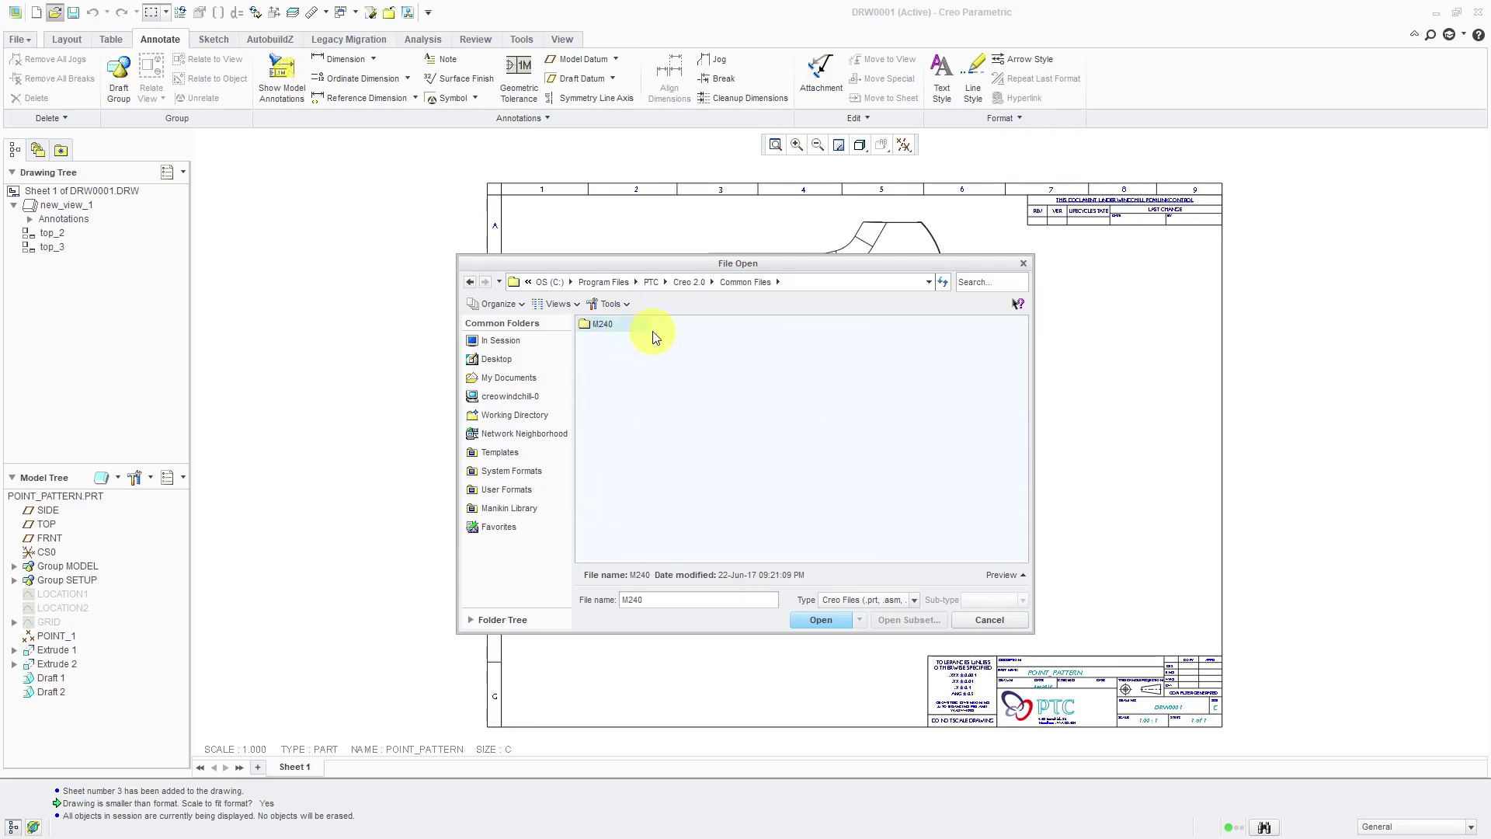
double_click(600, 324)
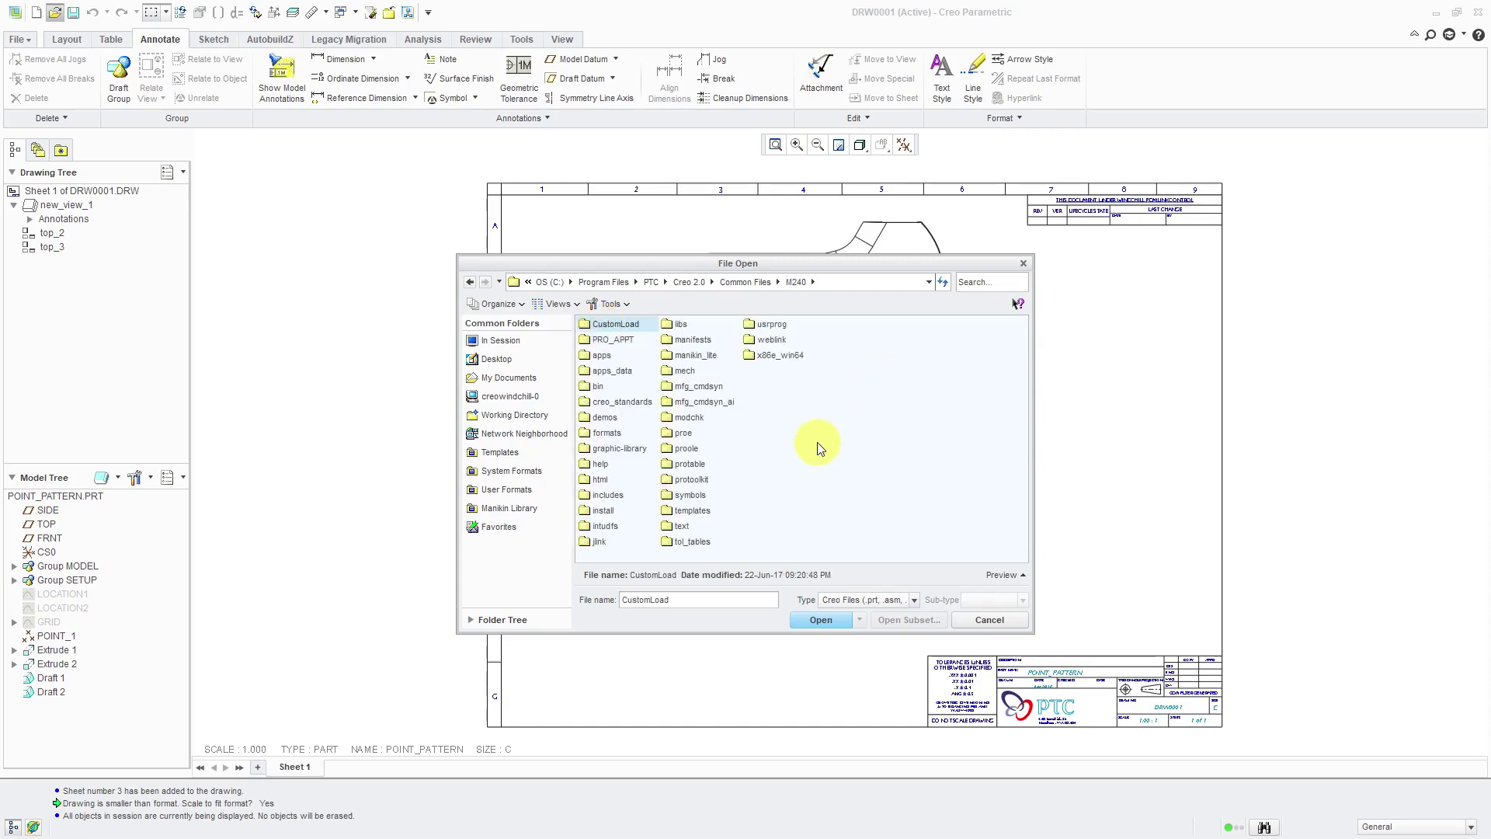
double_click(691, 497)
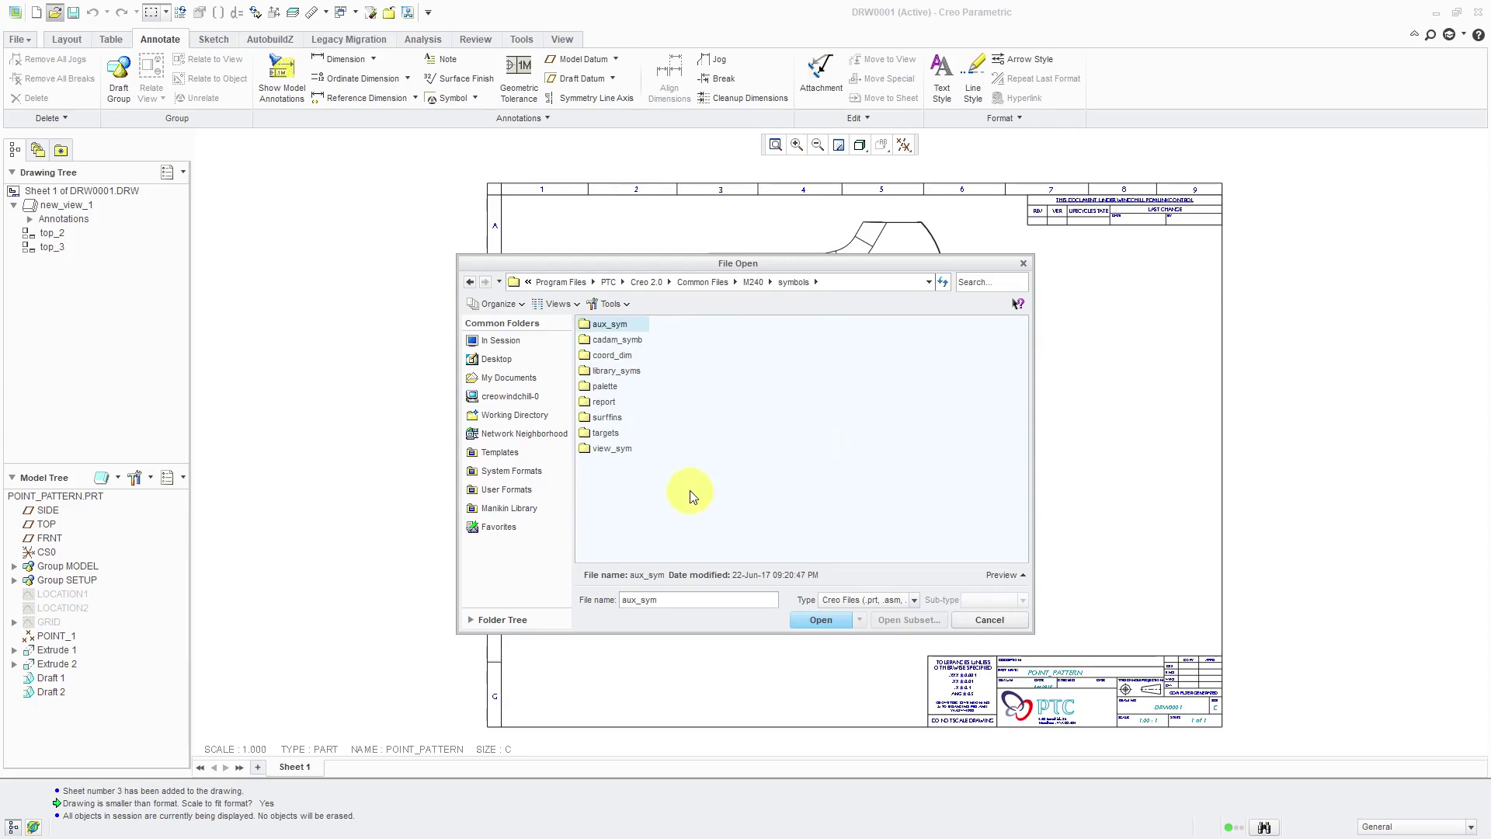
double_click(605, 389)
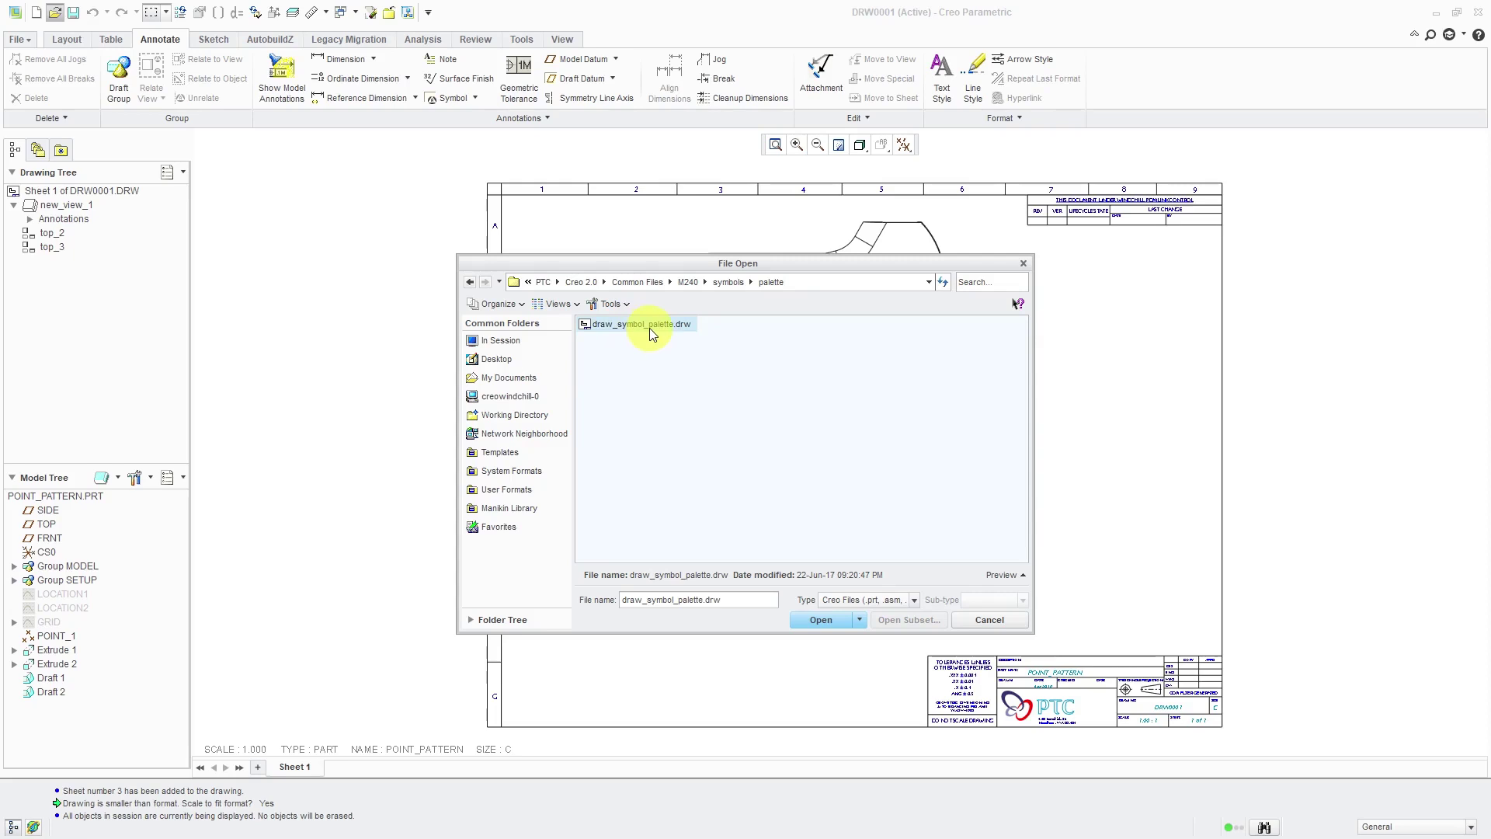
click(823, 619)
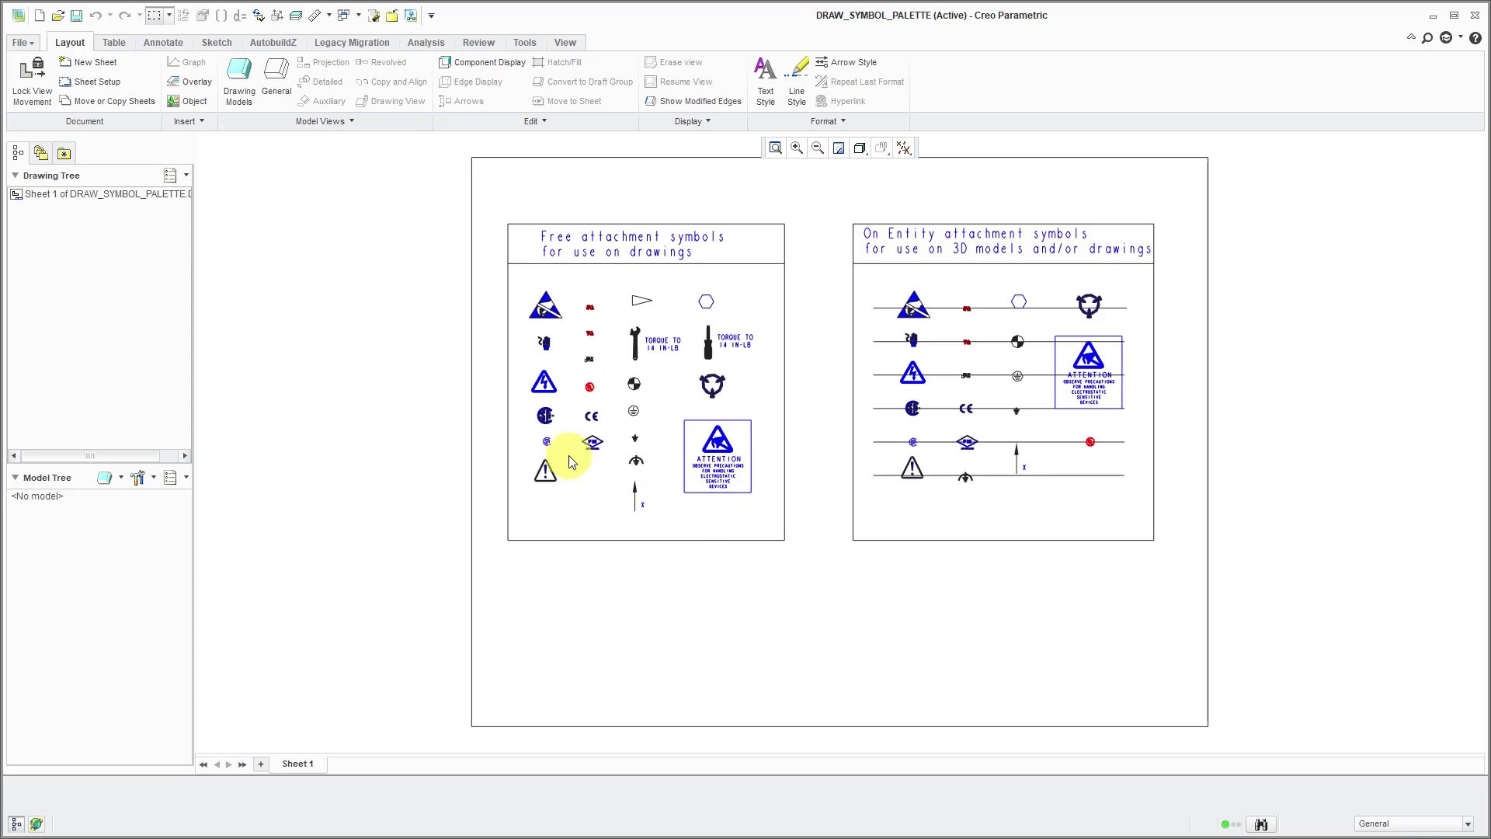
Step: Save a copy of the palette drawing to the working directory as draw_symbol_palette_mcae
click(31, 45)
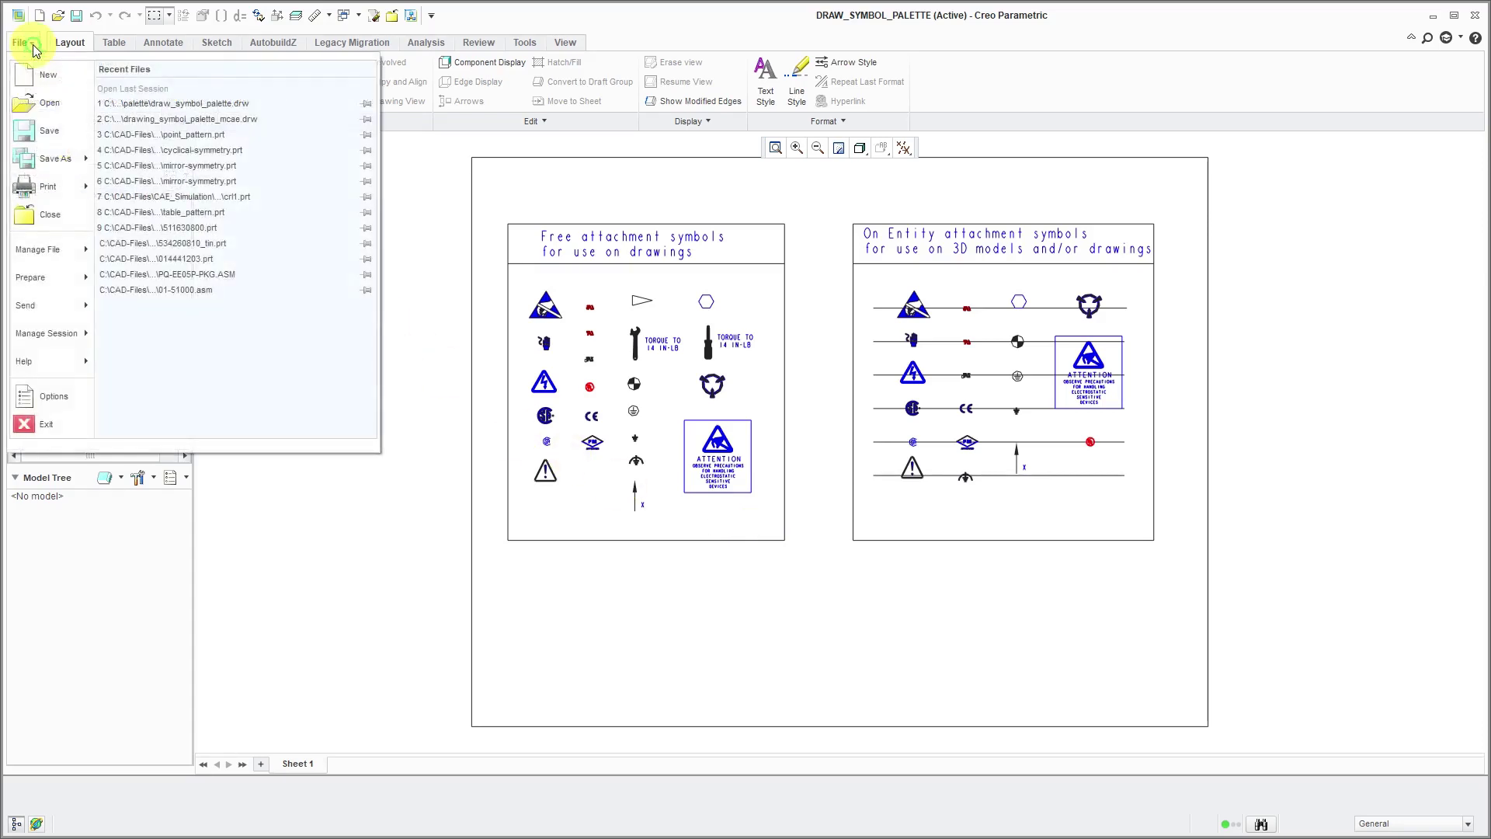
mouse_move(56, 156)
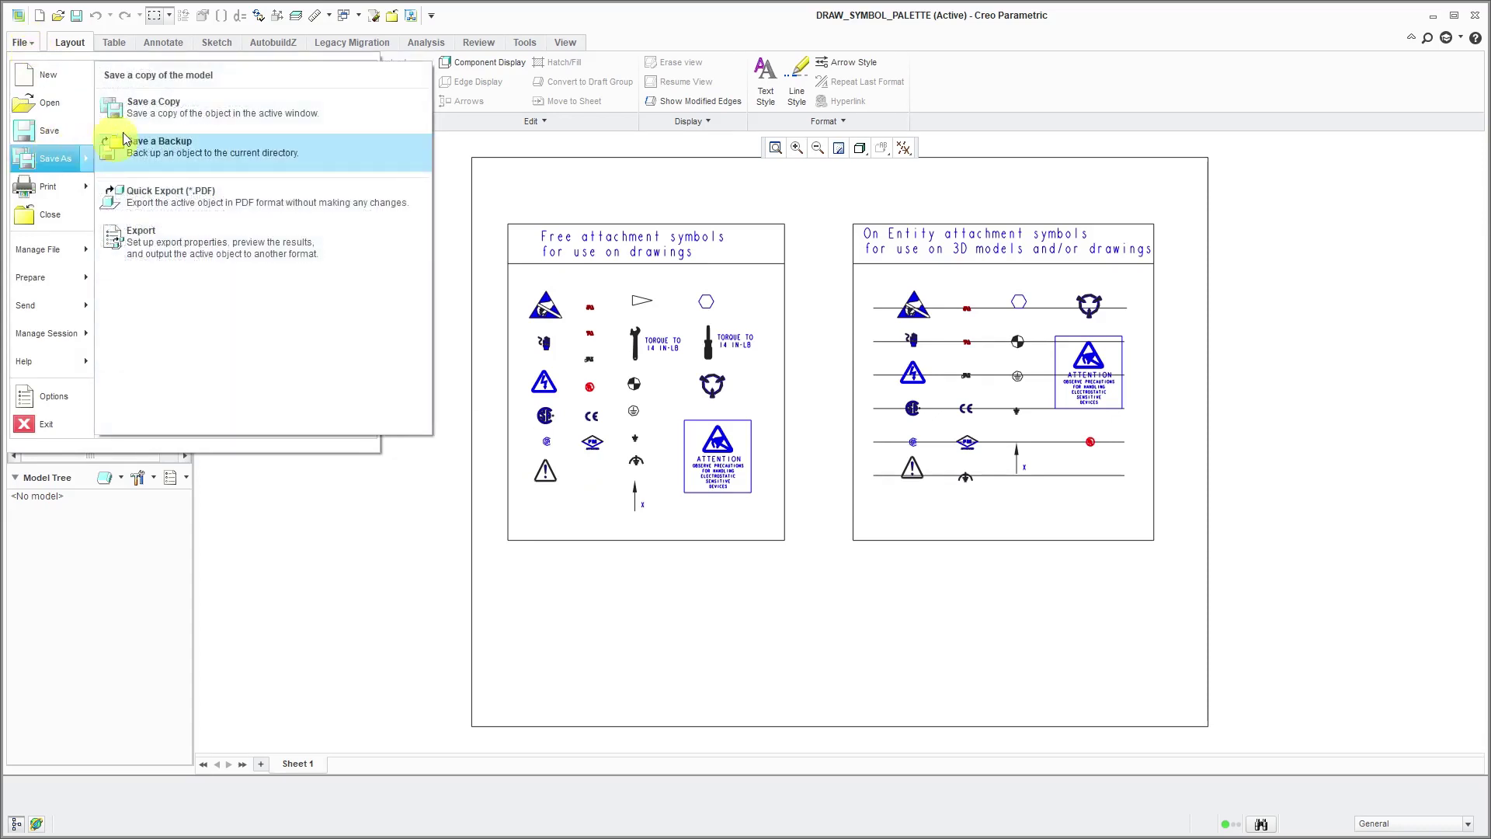
click(147, 95)
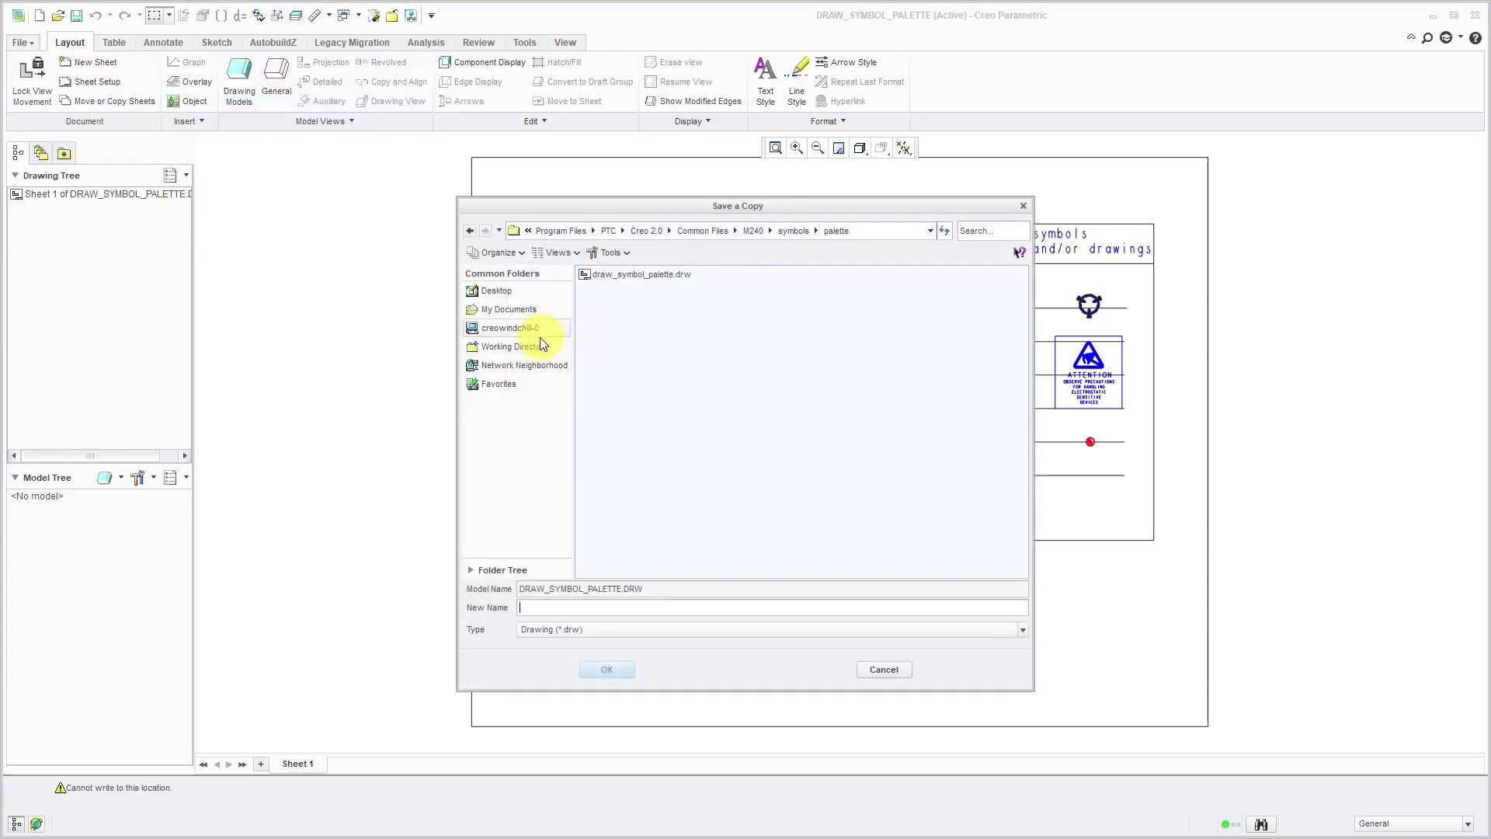
click(522, 346)
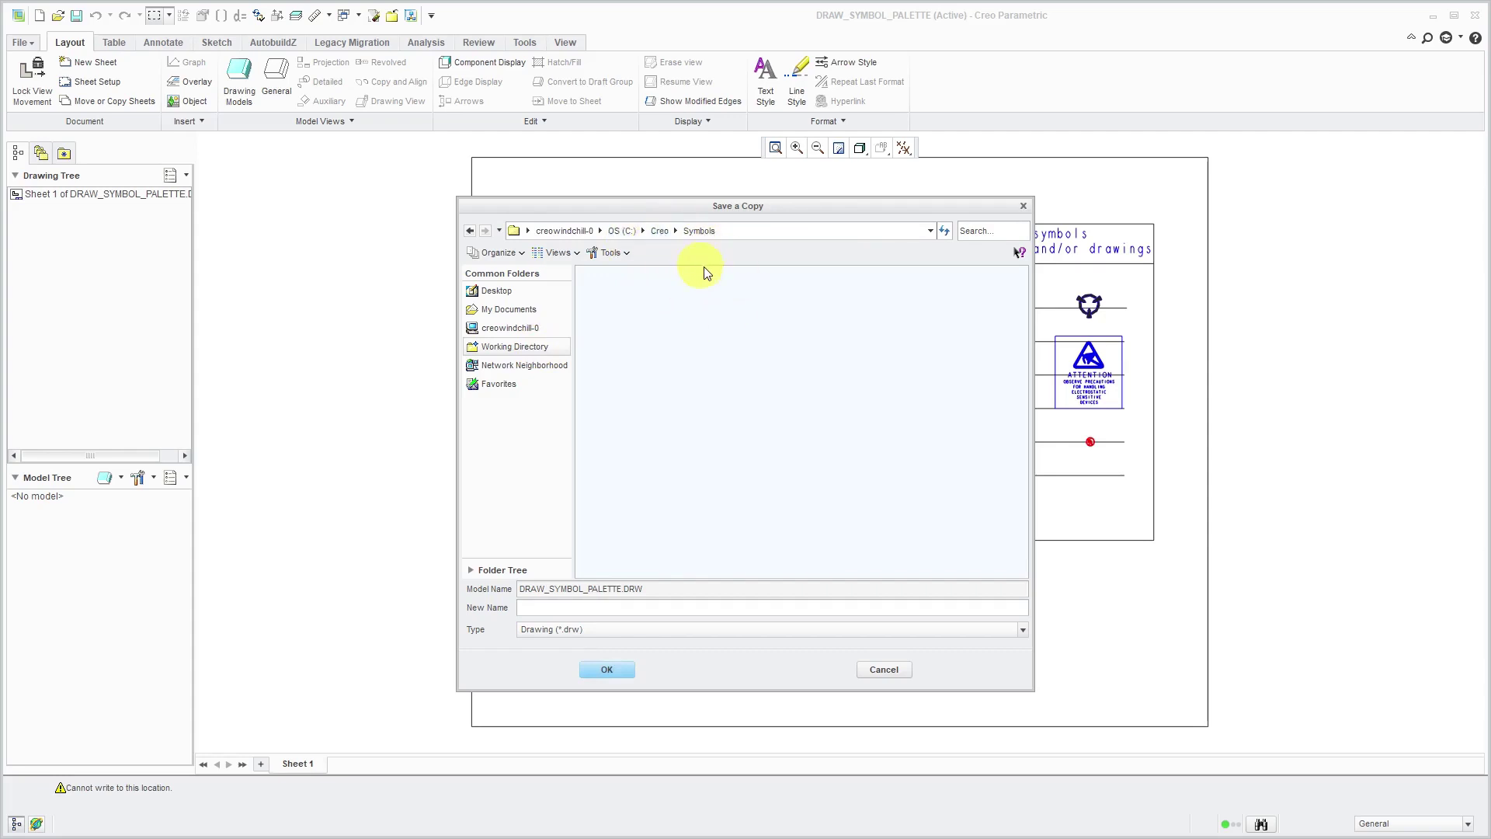
click(649, 609)
text(dra)
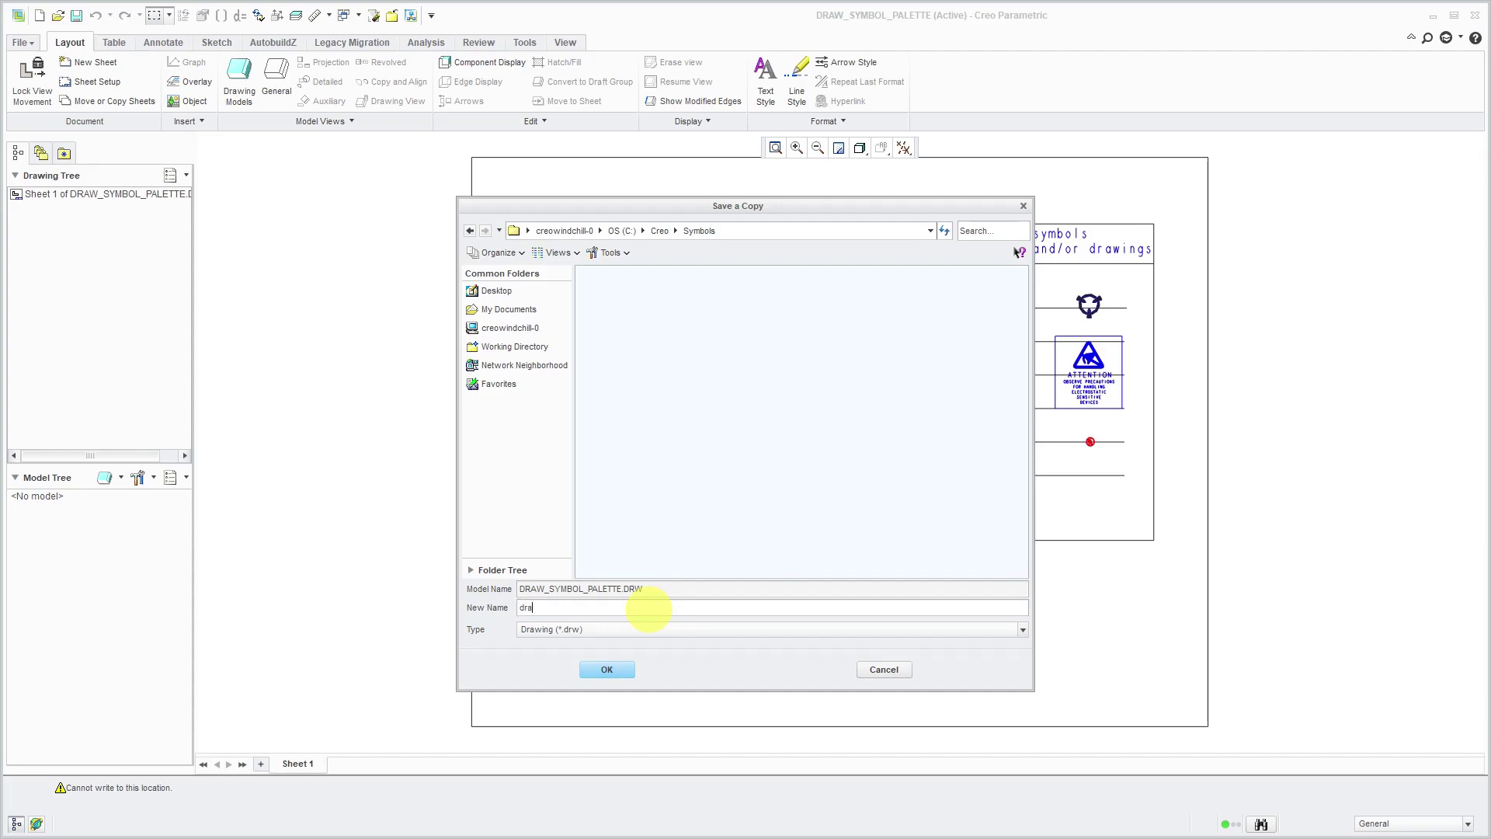
text(w_symbol_palette_mcae)
click(619, 672)
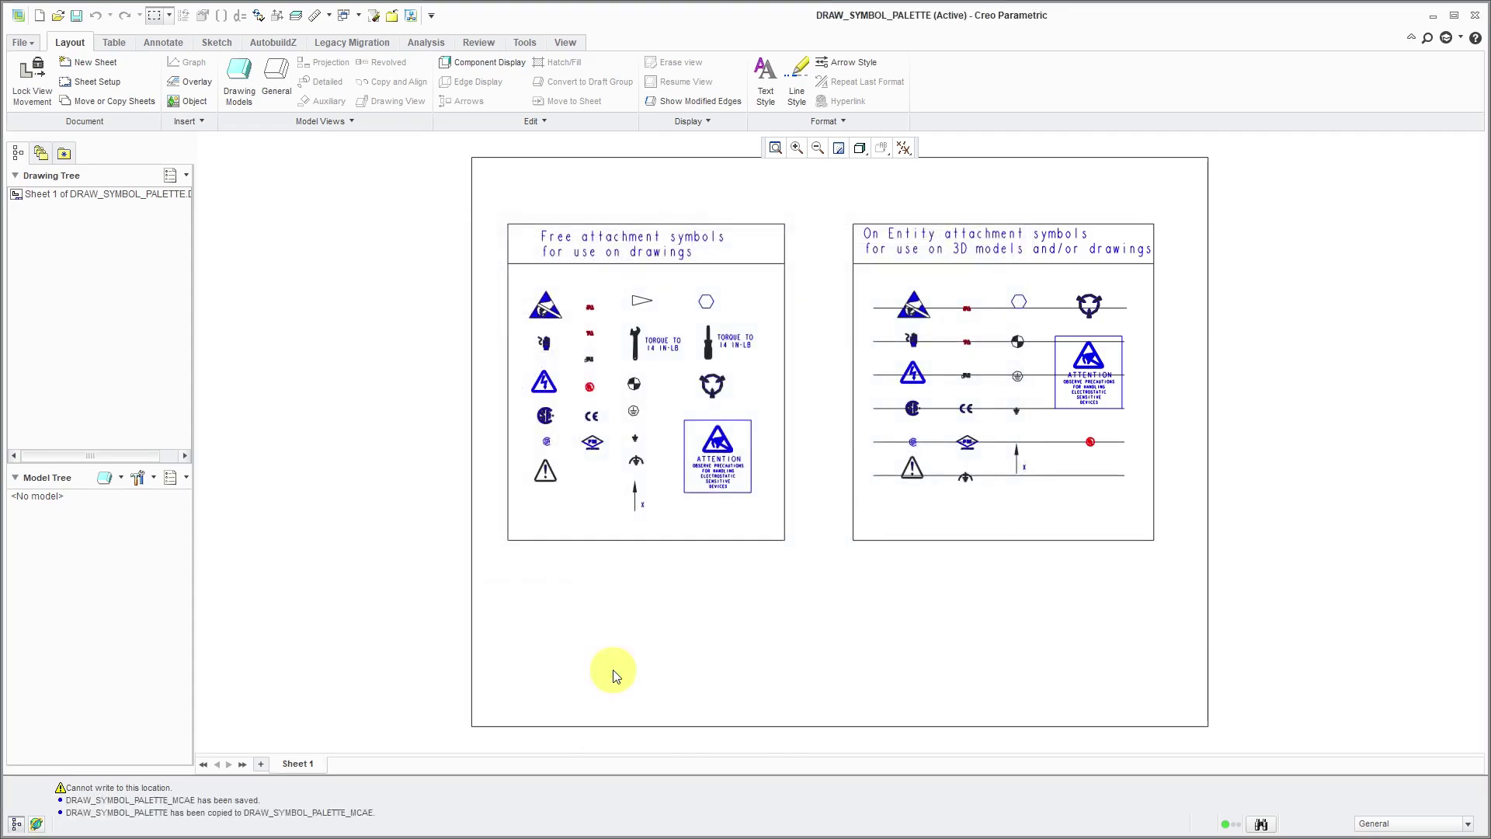
Step: Open draw_symbol_palette_mcae.drw, then start a Custom Symbol from Annotate and cancel it
click(59, 18)
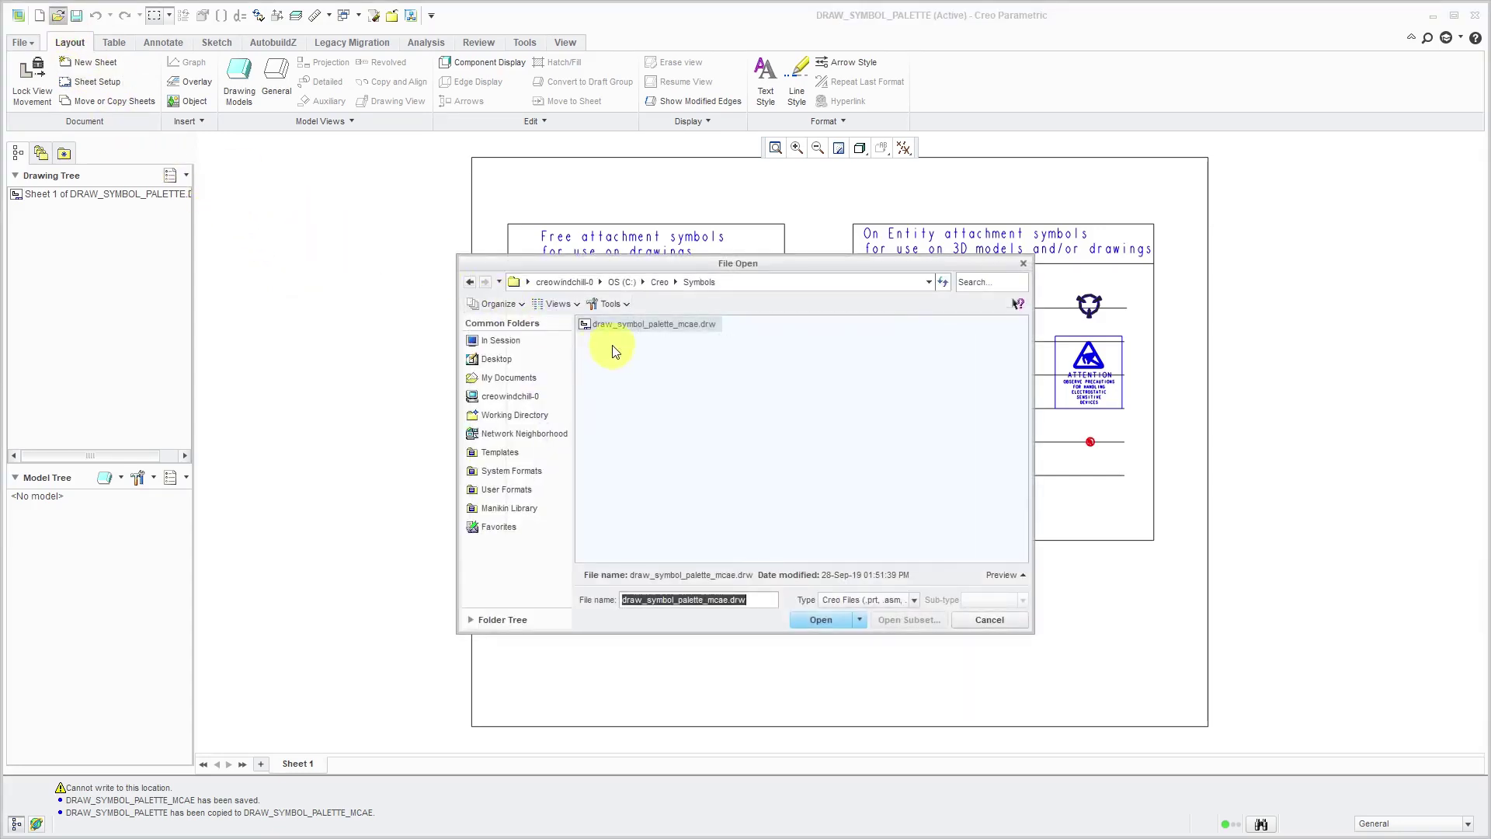
click(827, 621)
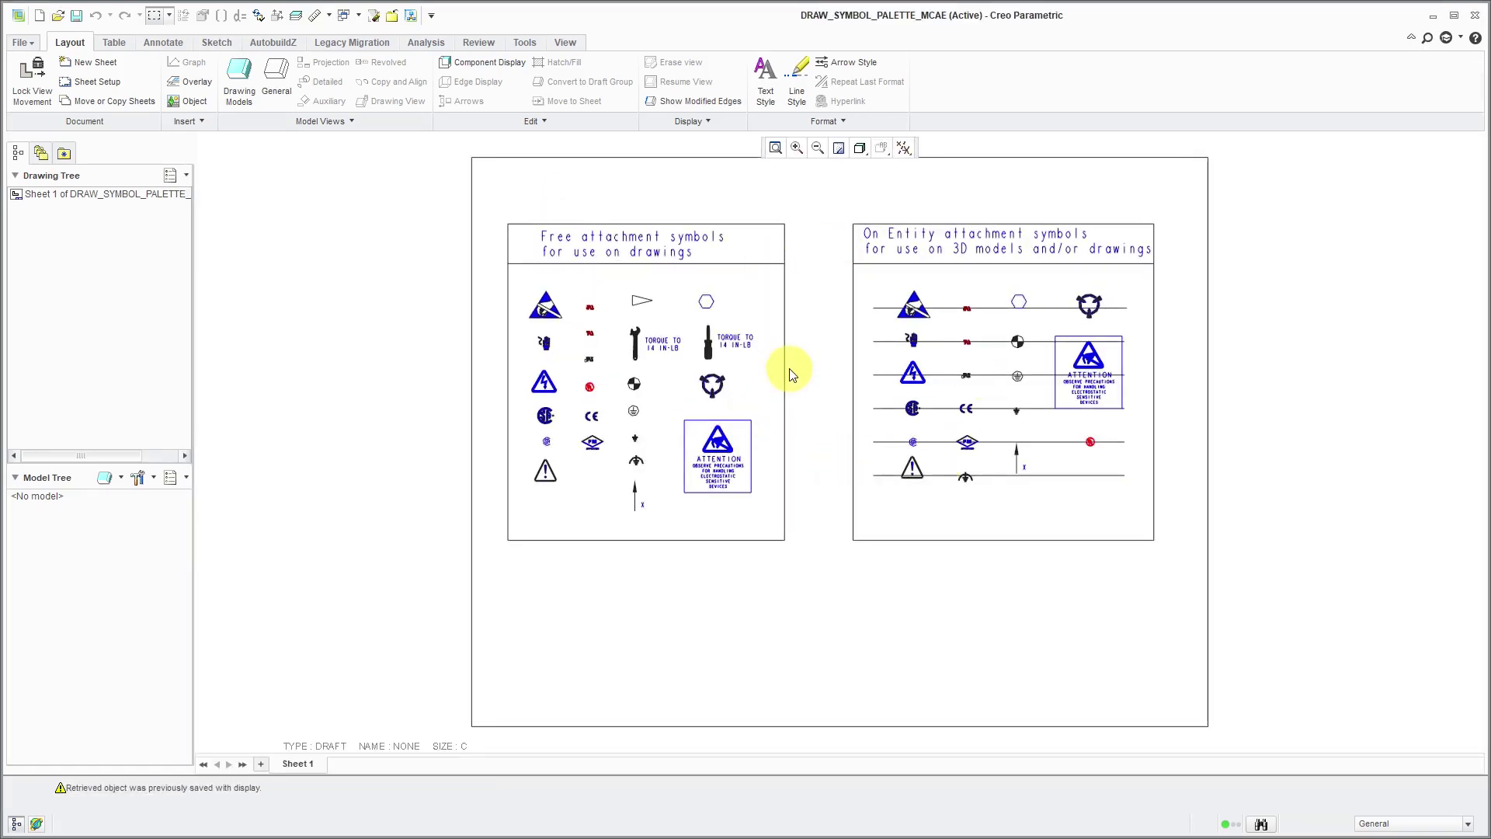
click(163, 42)
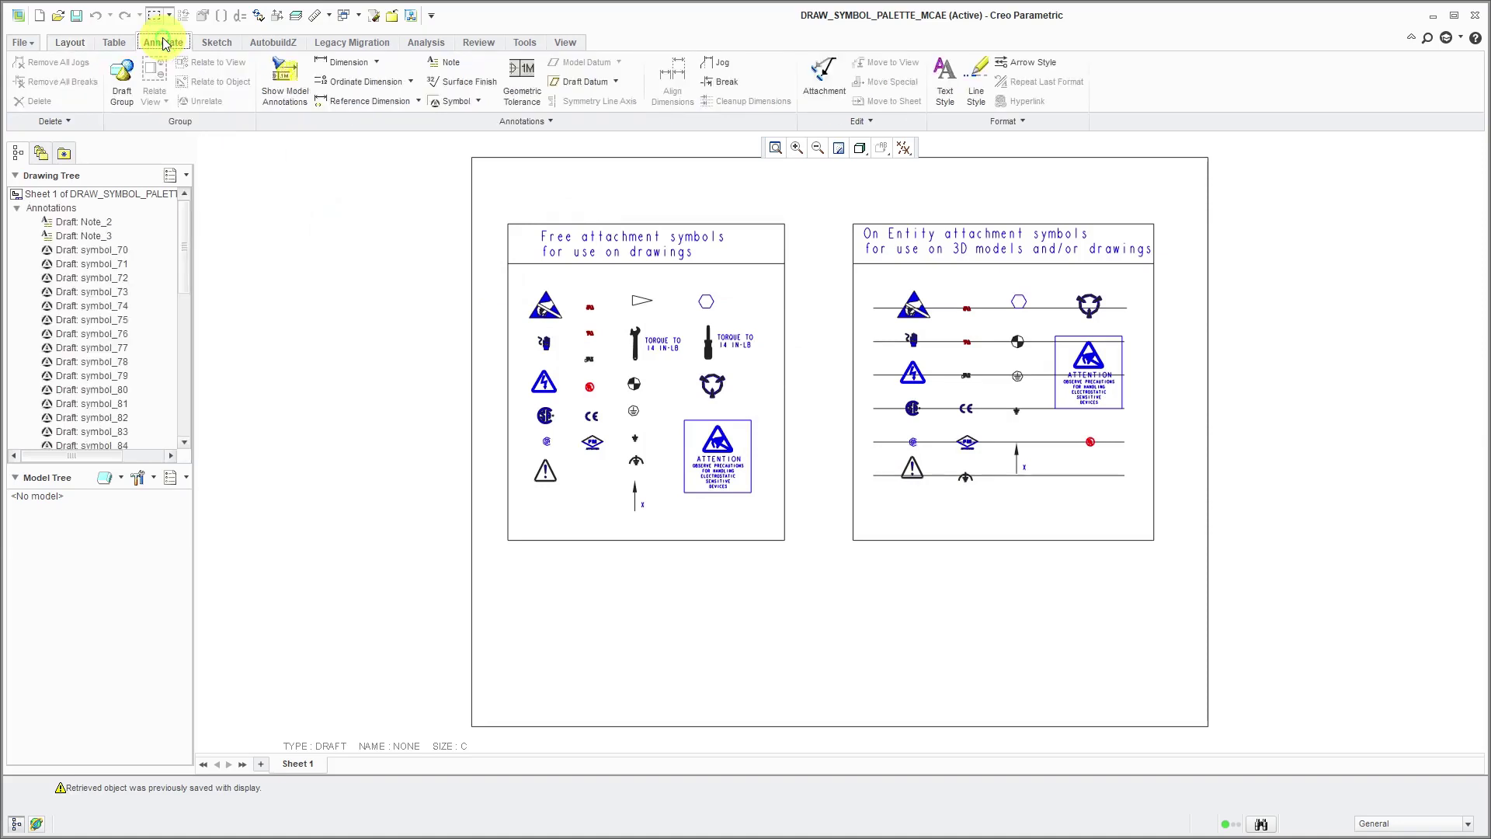
click(479, 103)
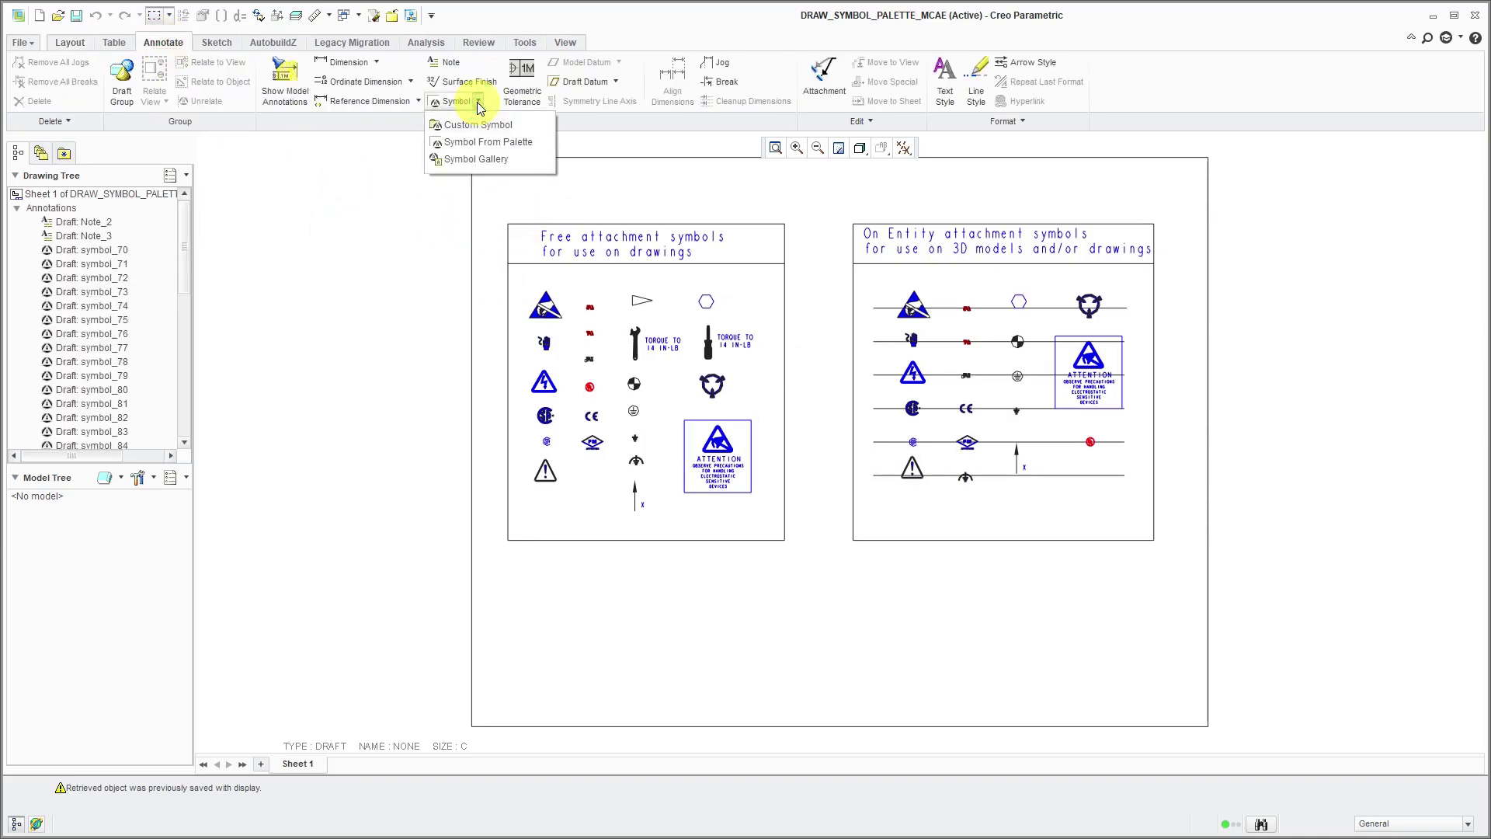
click(470, 124)
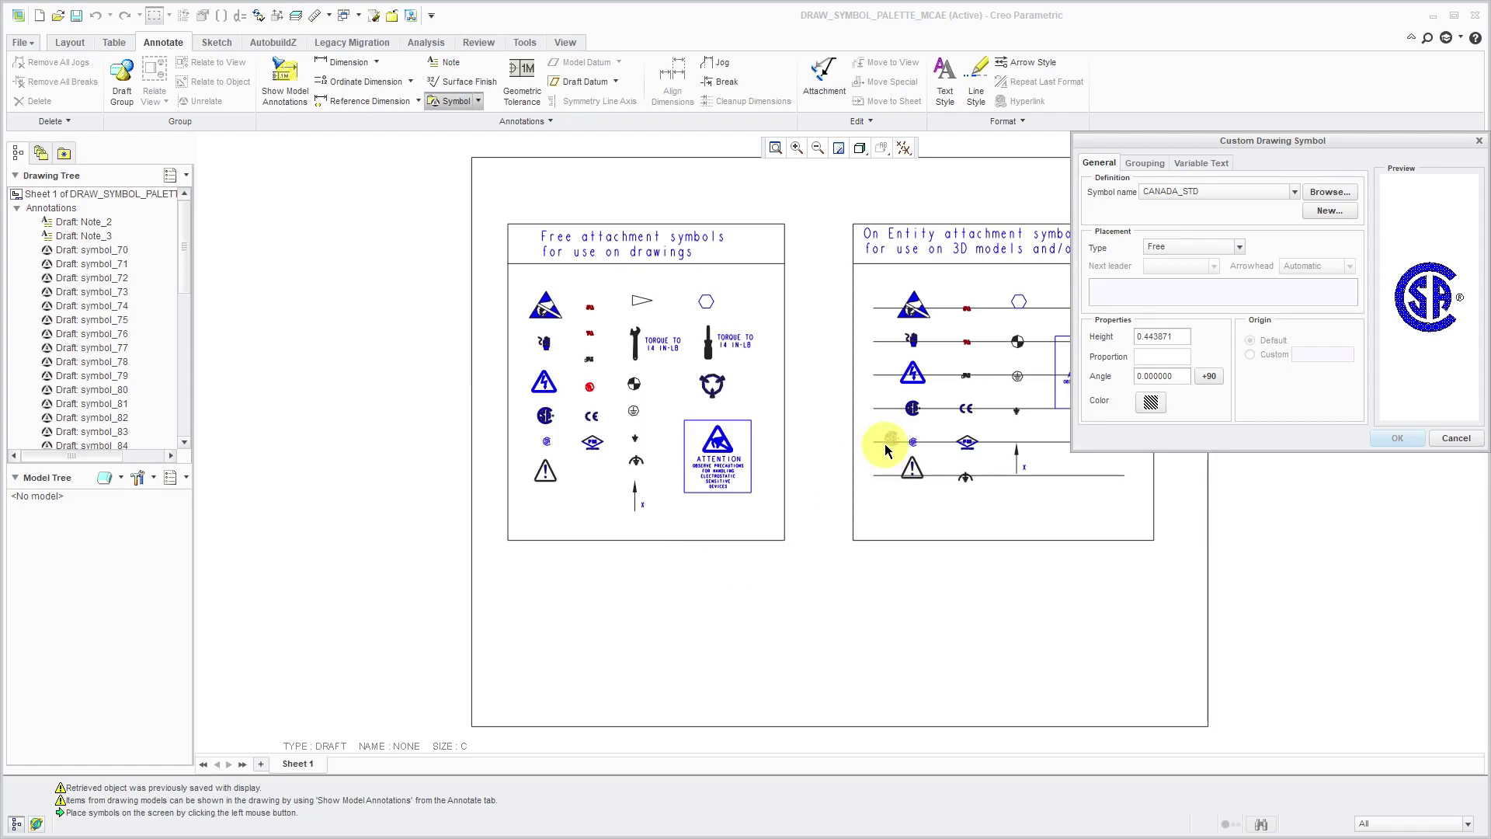
click(1452, 437)
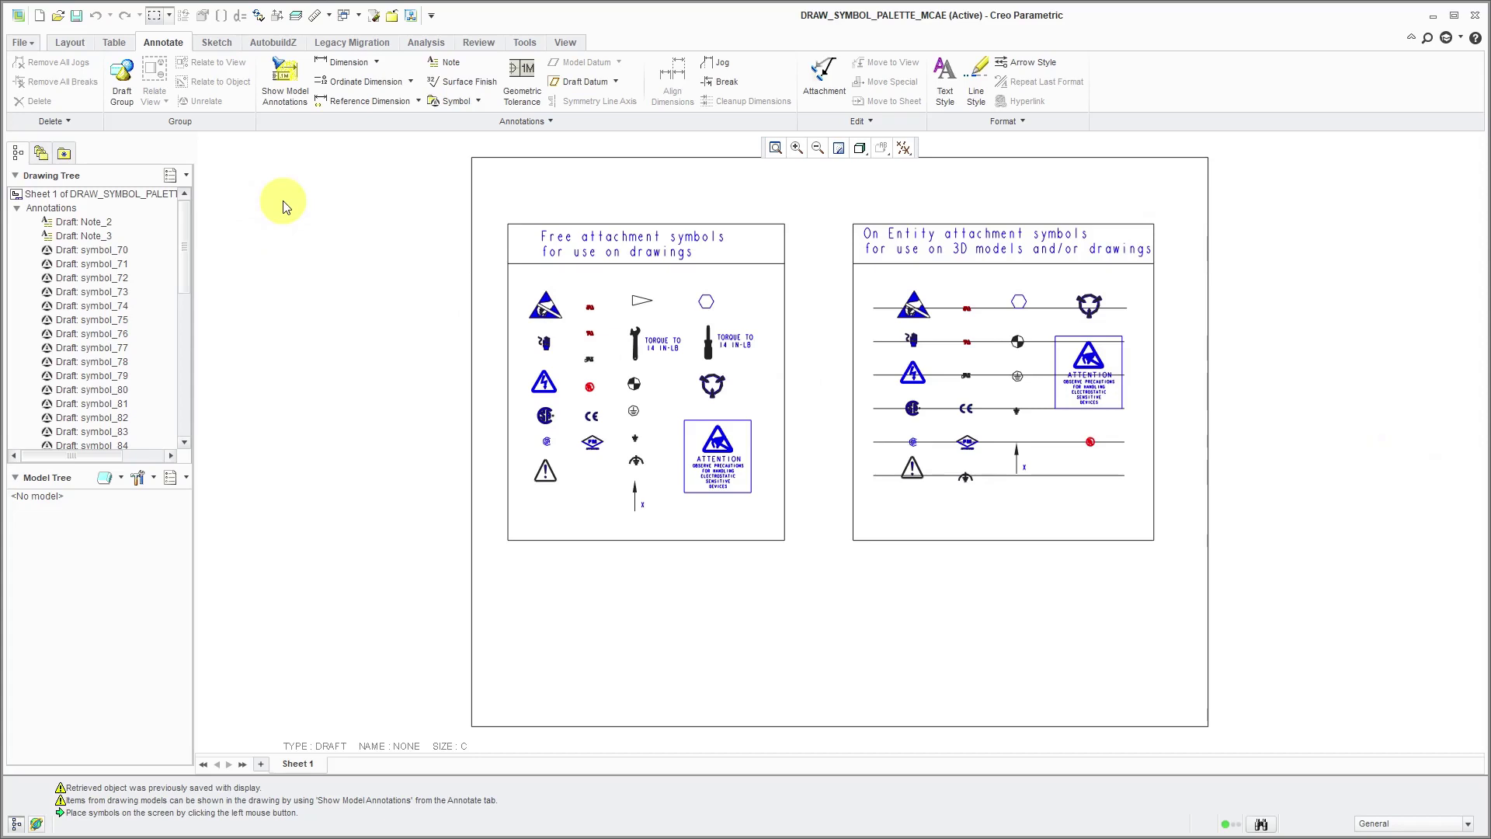
Step: In the Symbol Gallery, define a new symbol named mcae_logo
click(480, 103)
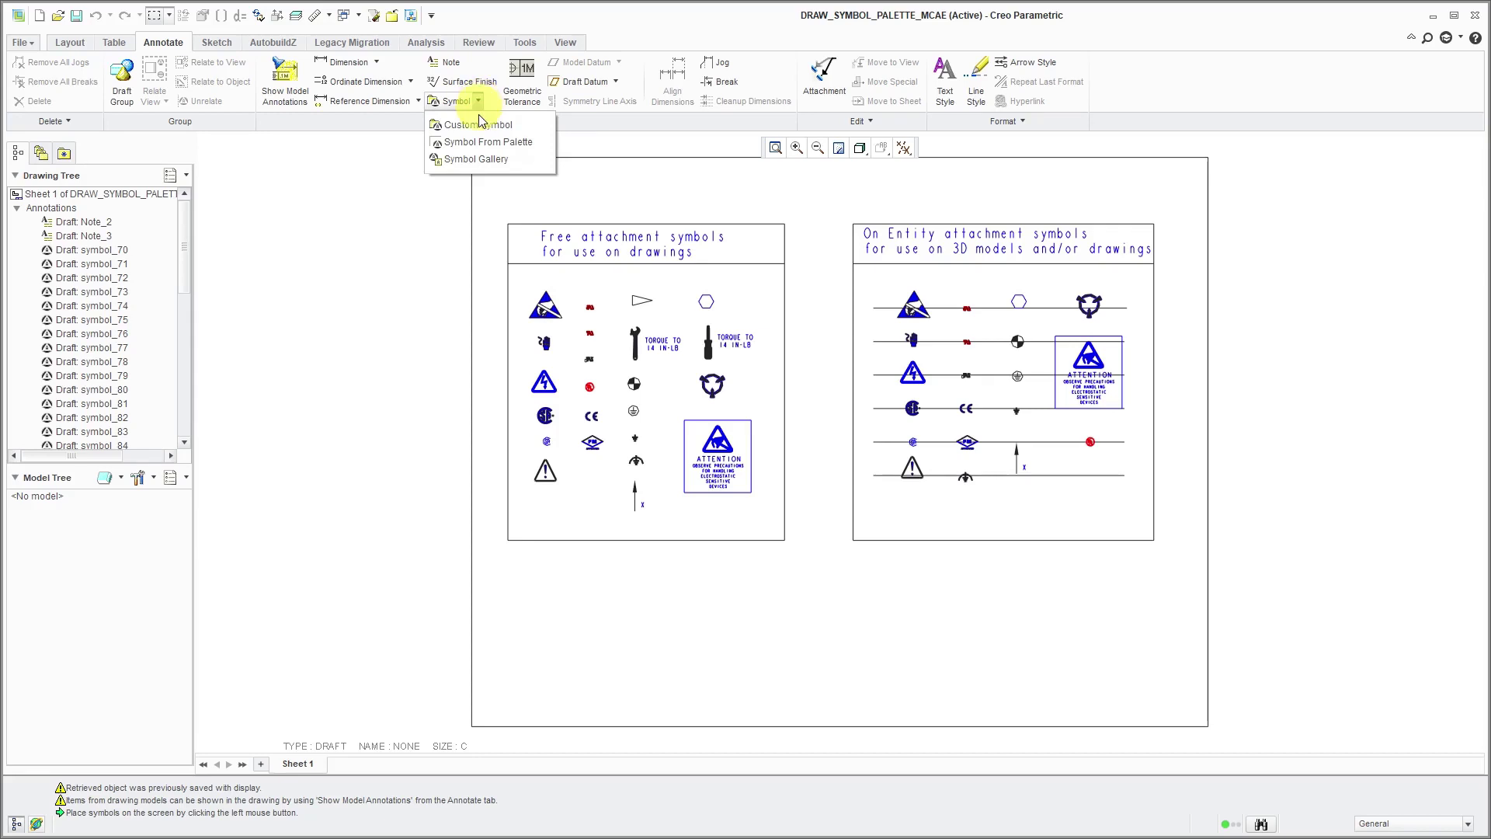
click(479, 160)
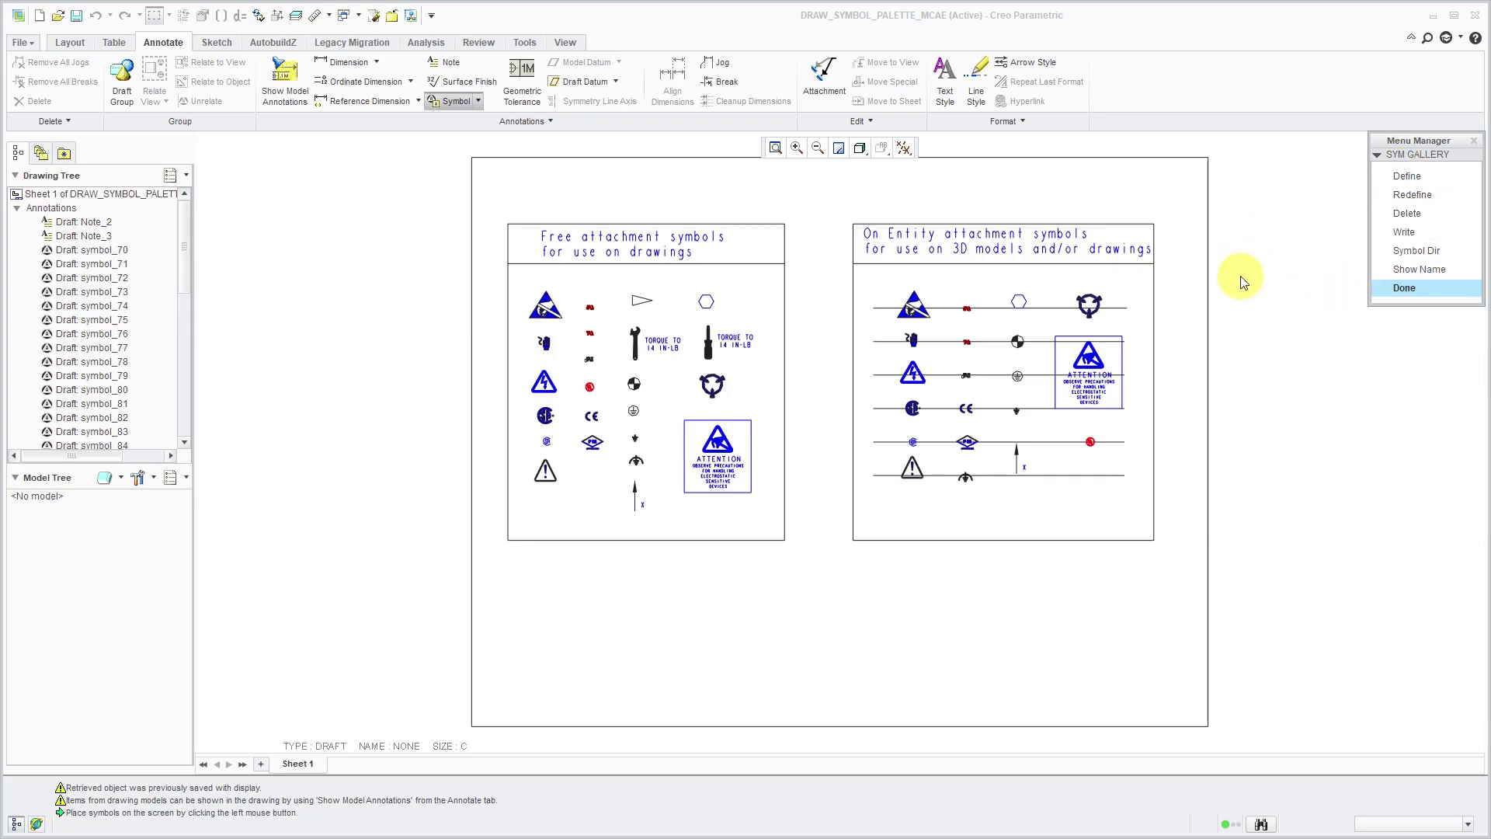
click(1399, 179)
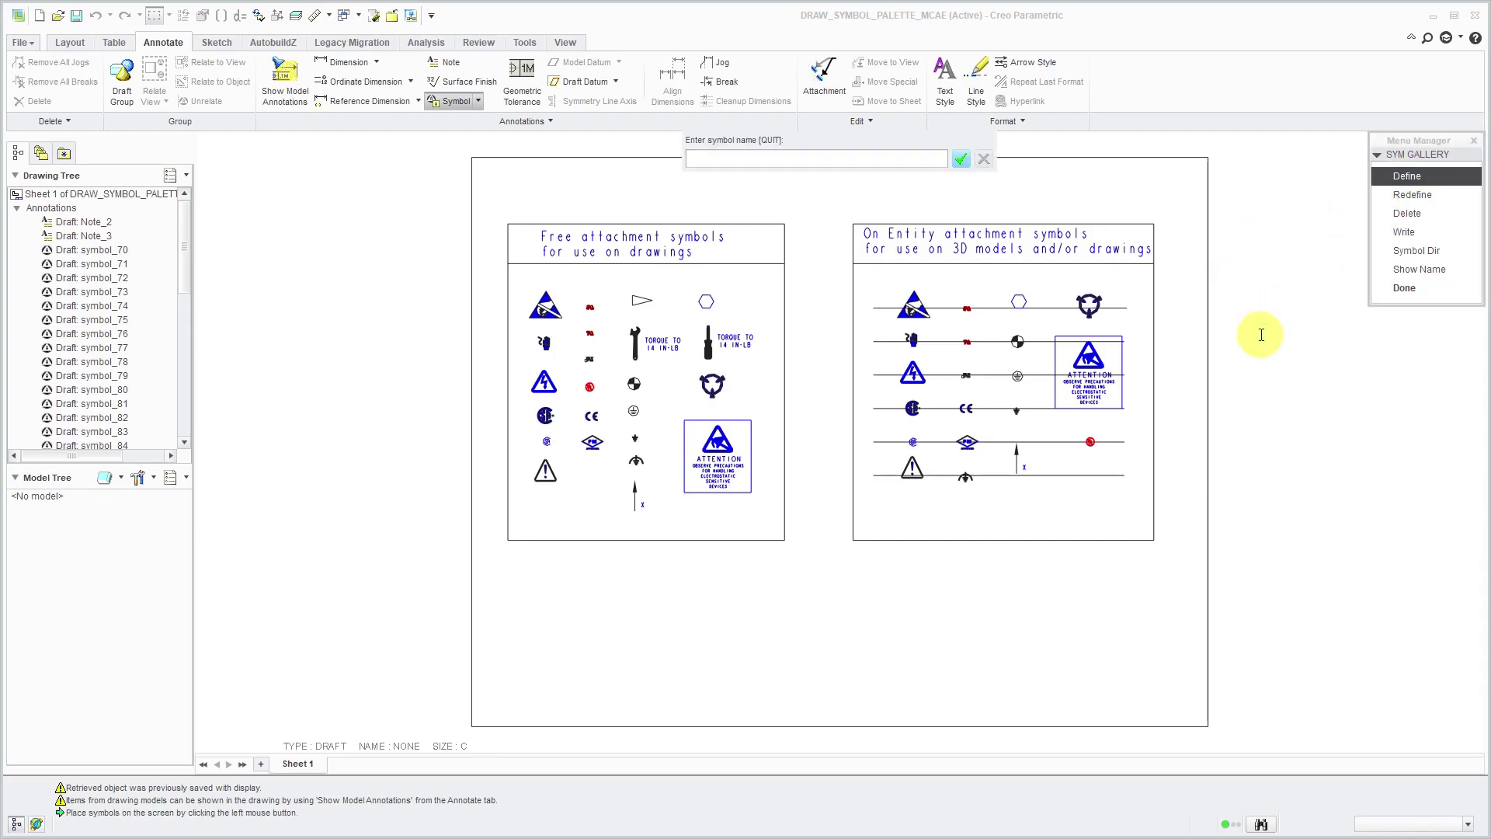
text(mcae_logo)
key(Return)
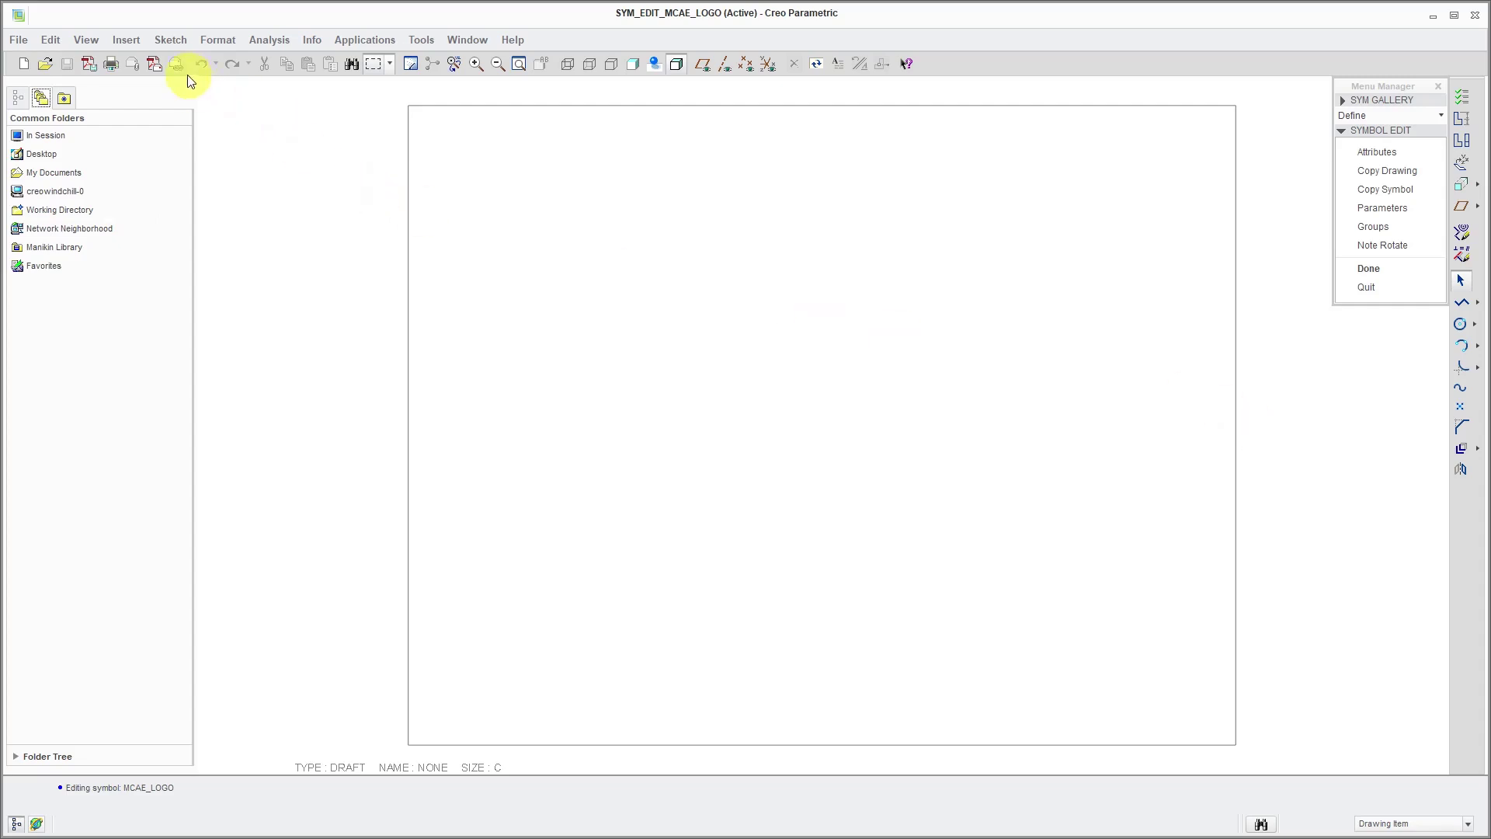
Step: Open the Insert menu over the blank MCAE_LOGO symbol sheet
click(127, 40)
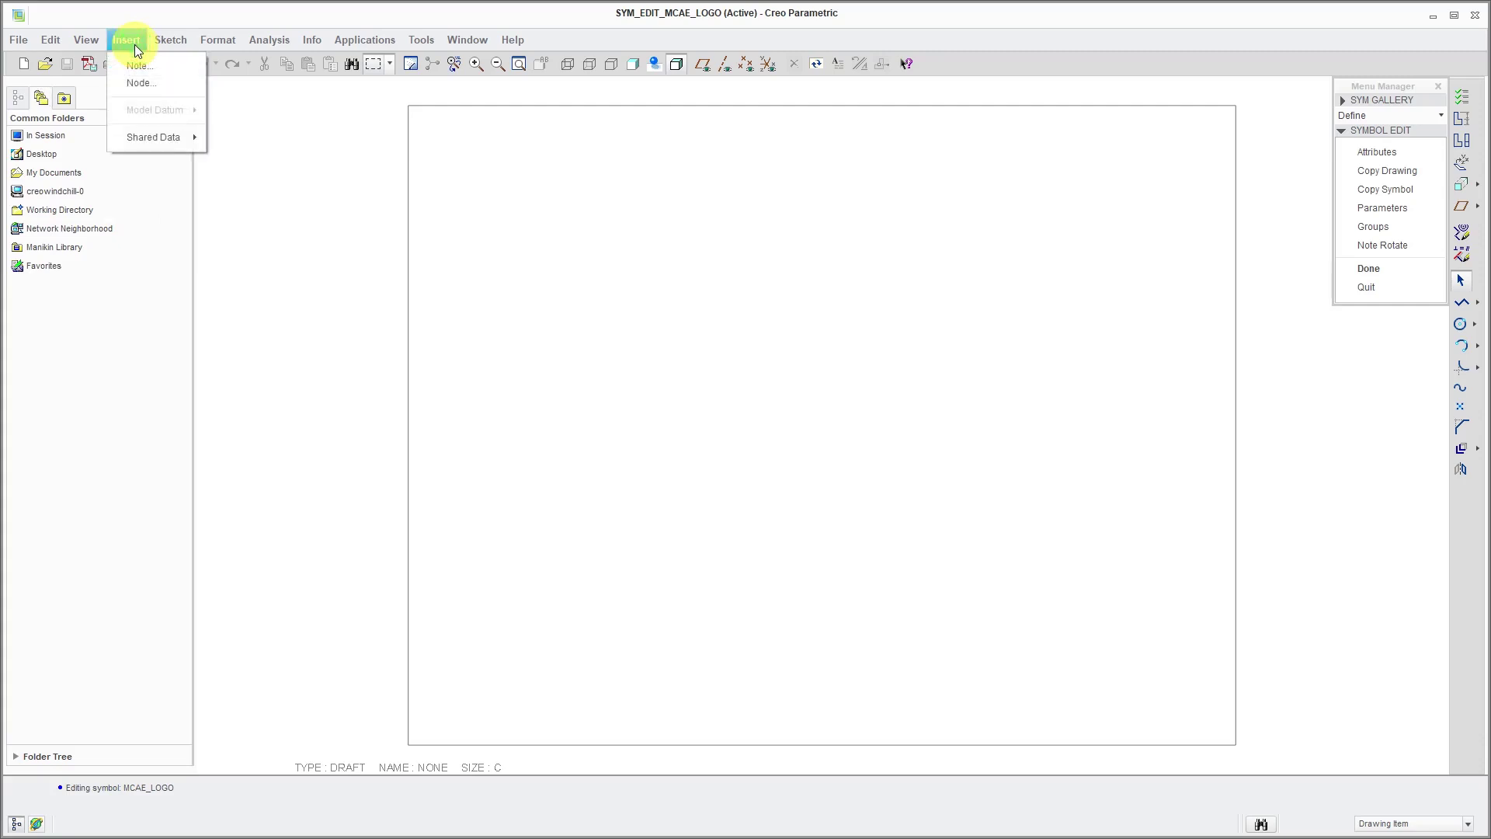
Step: Import MCAE-Logo.dxf as shared data from file, accepting defaults and scaling it to fit
mouse_move(150, 143)
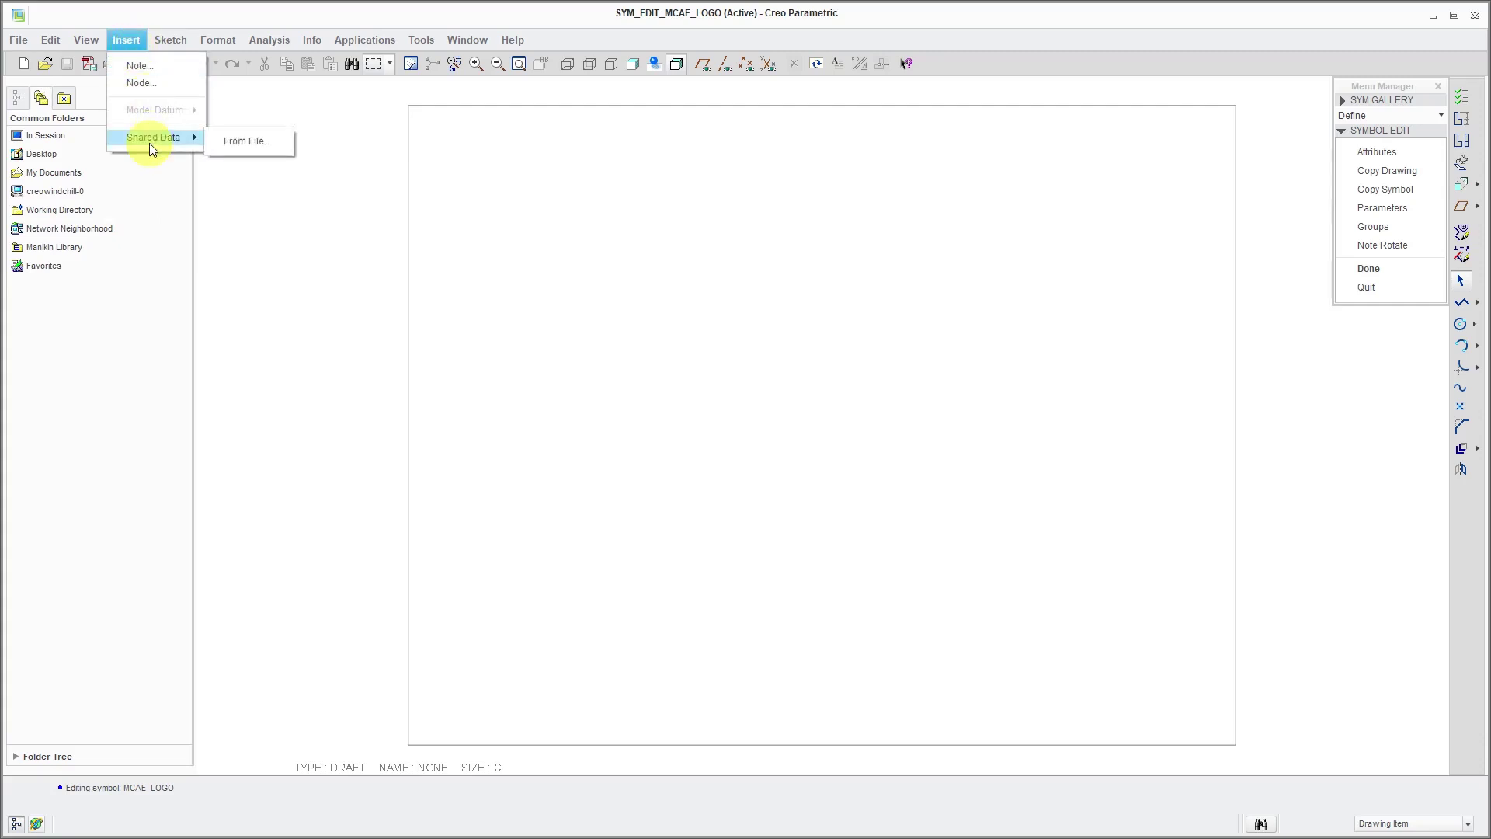
click(256, 145)
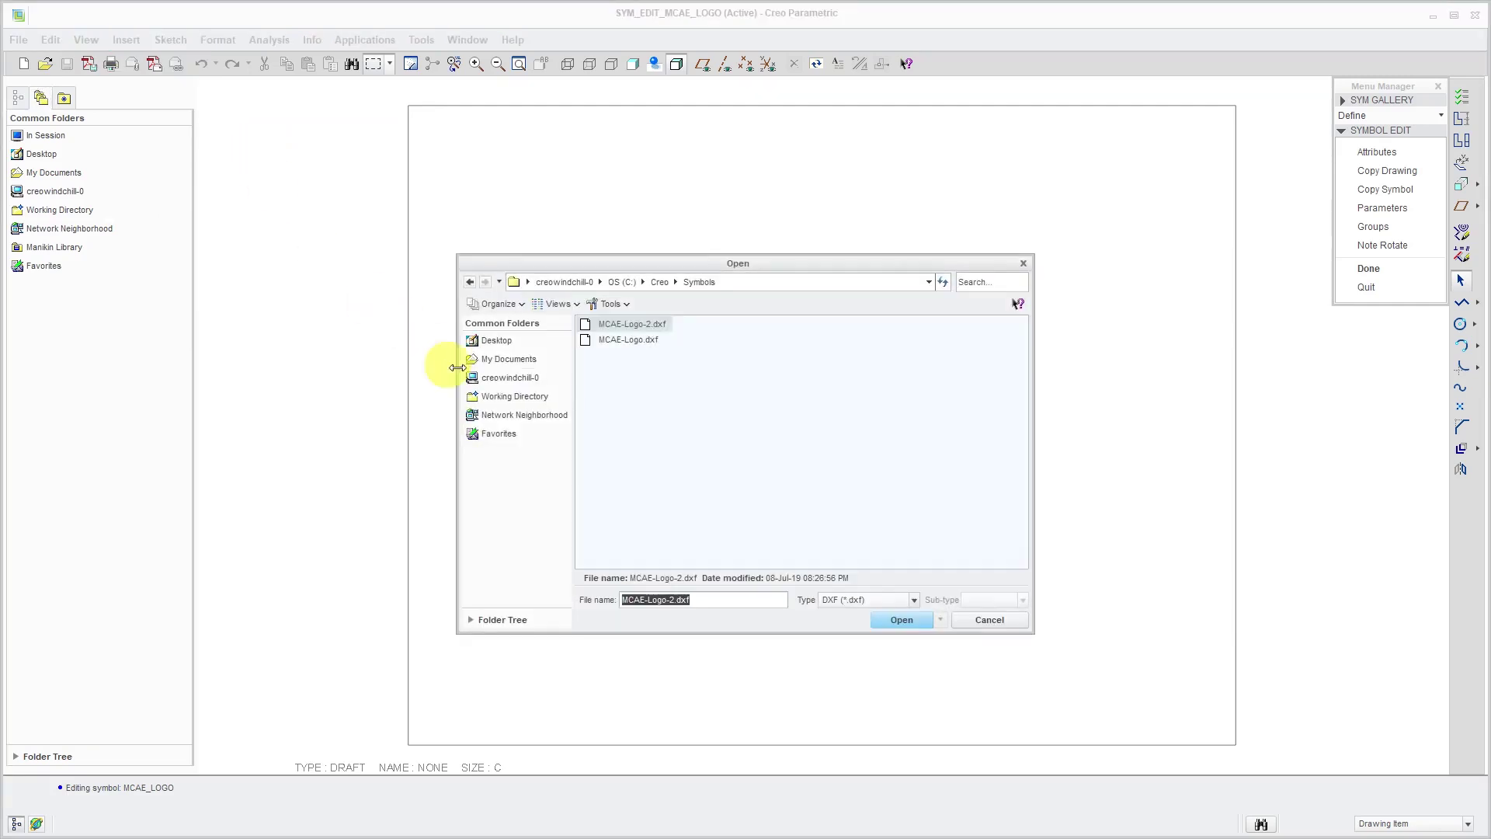
double_click(645, 342)
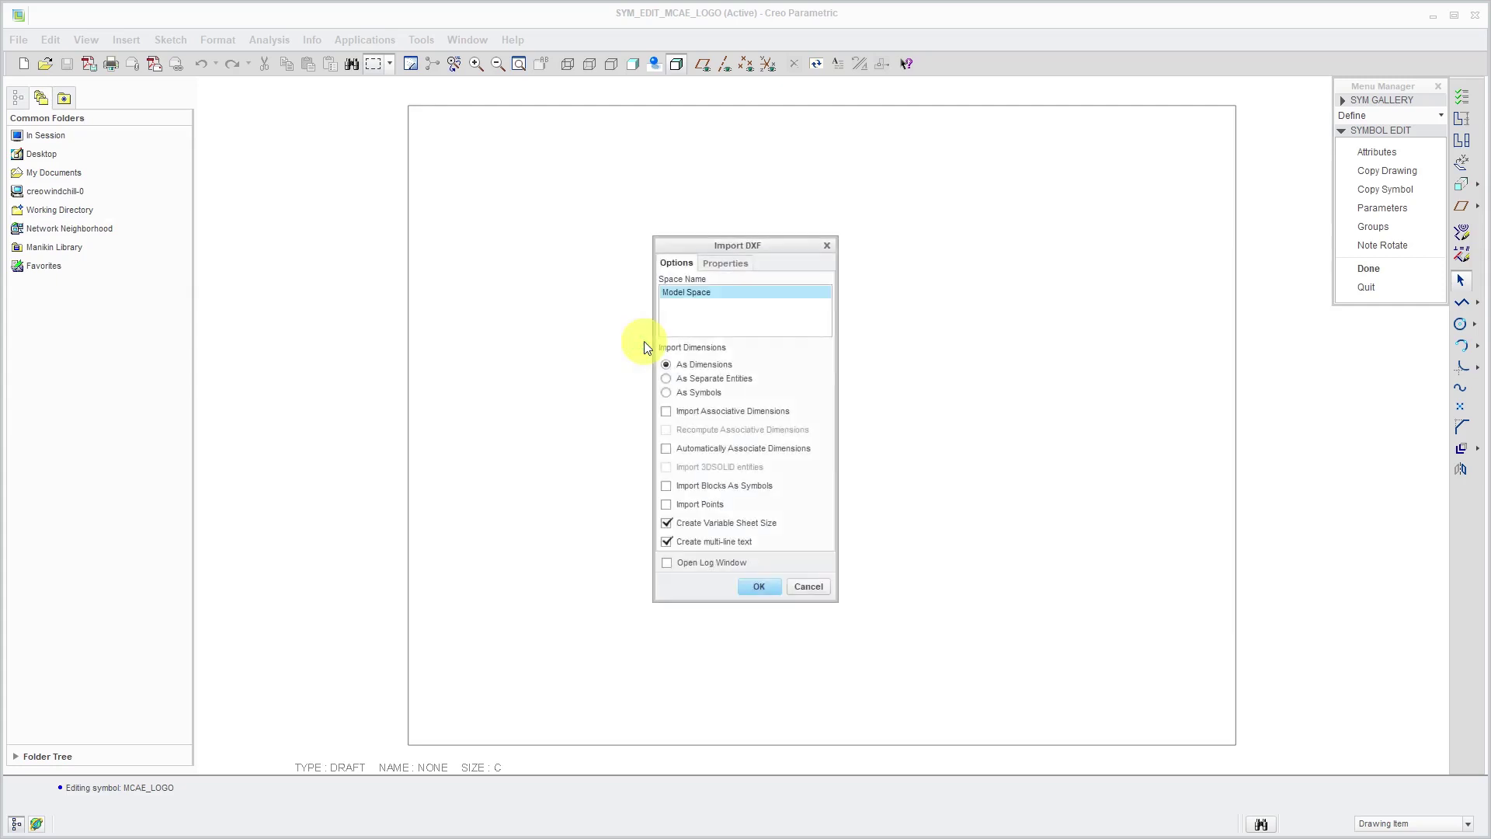
click(760, 586)
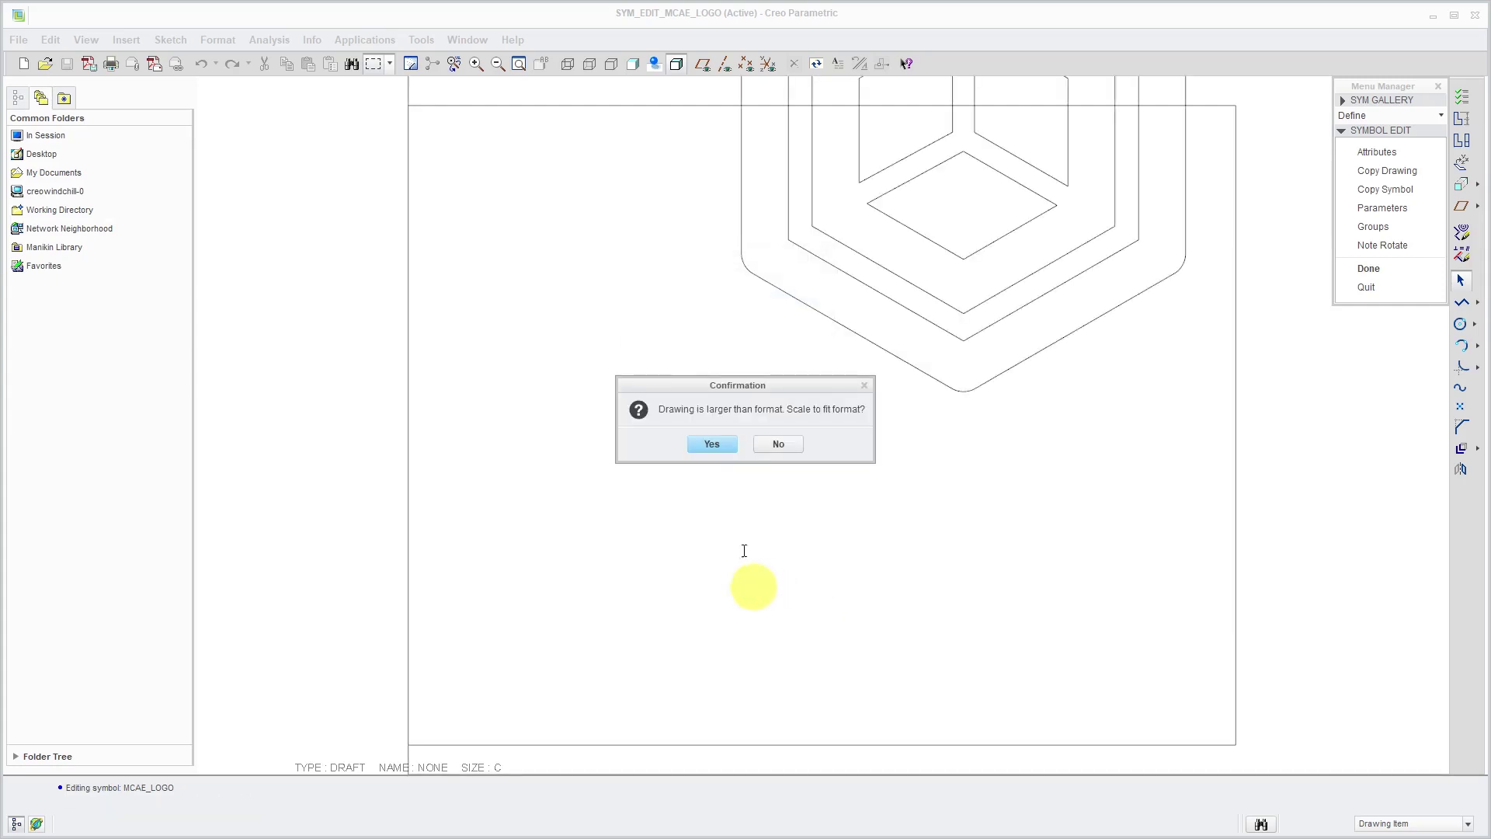
click(715, 444)
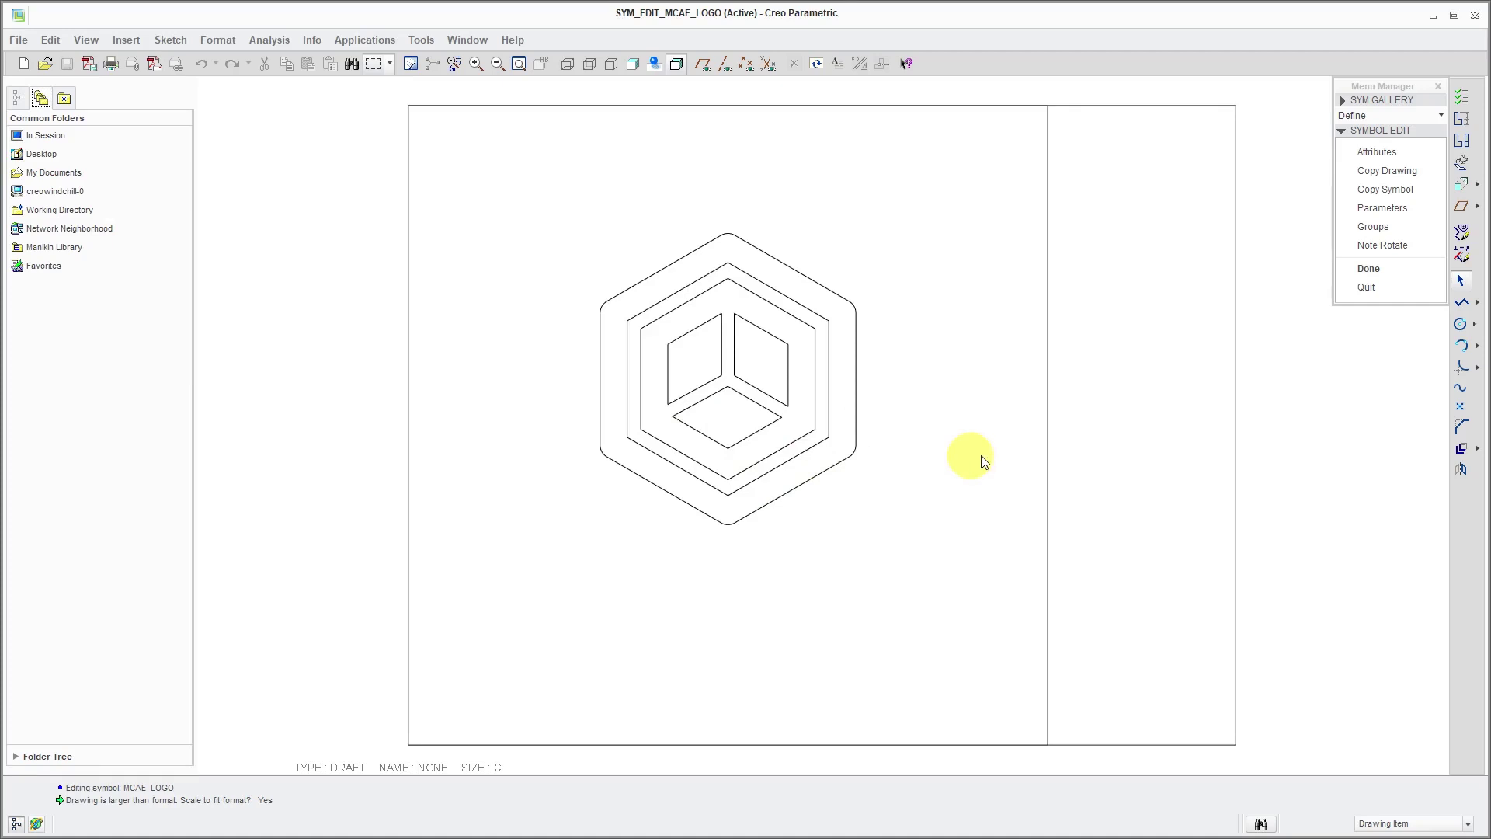
Step: Delete the stray vertical line to the right of the logo
click(1045, 456)
click(1048, 458)
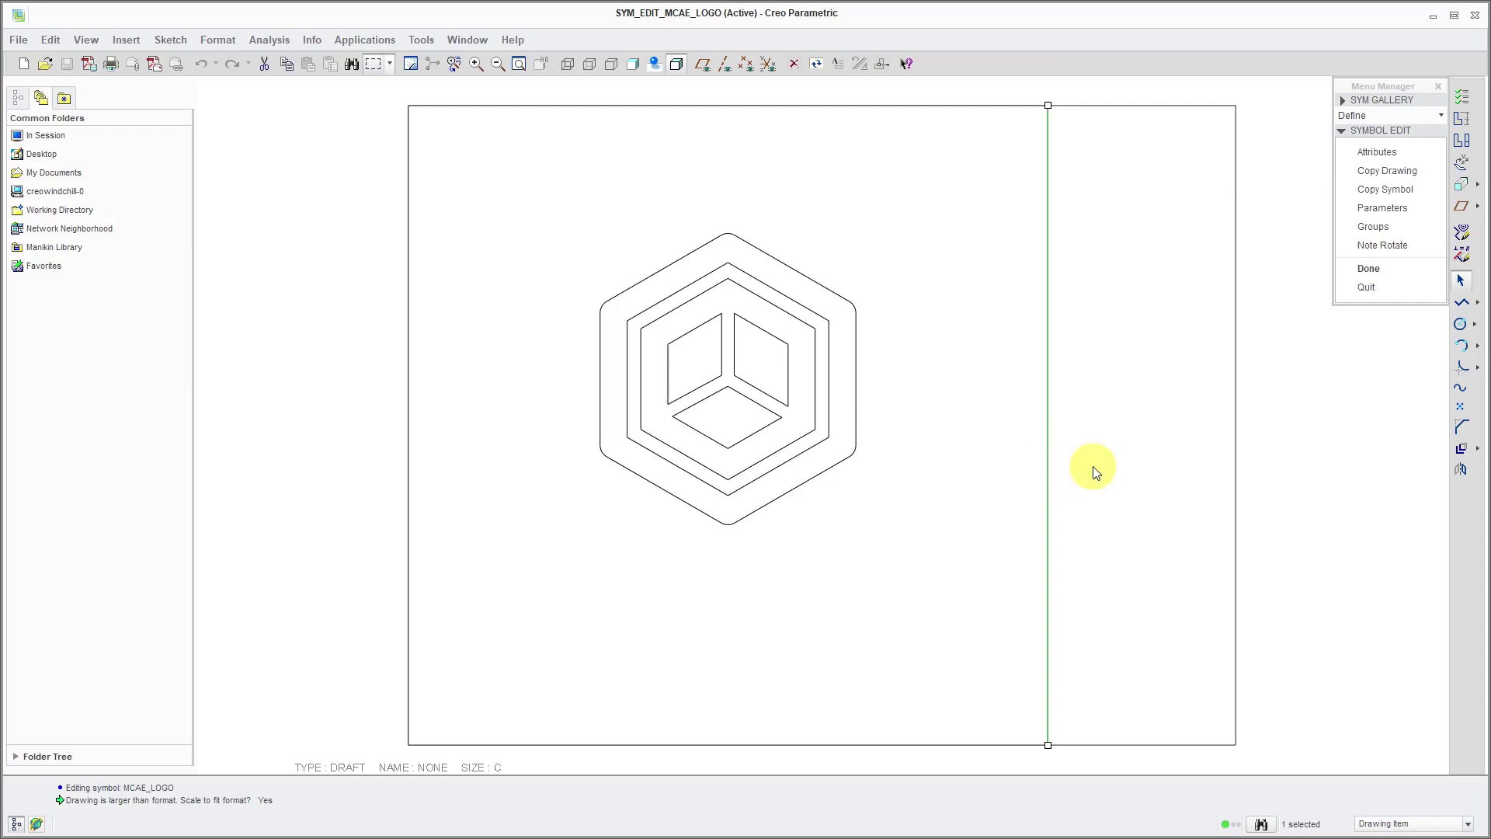
key(Delete)
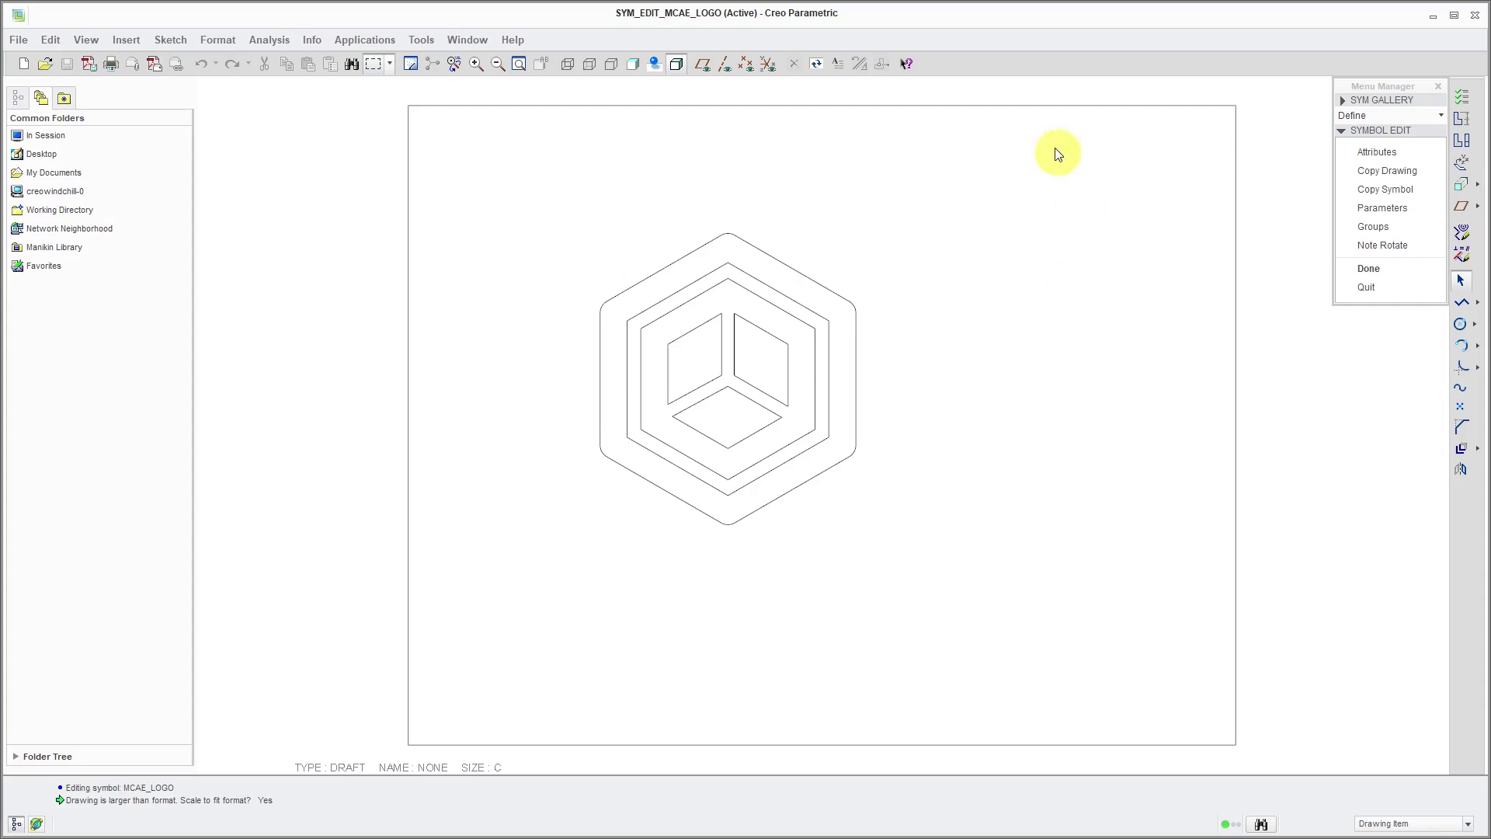
Step: Repaint, then scale all hexagon logo lines by .1 about the logo centre point
key(ctrl+r)
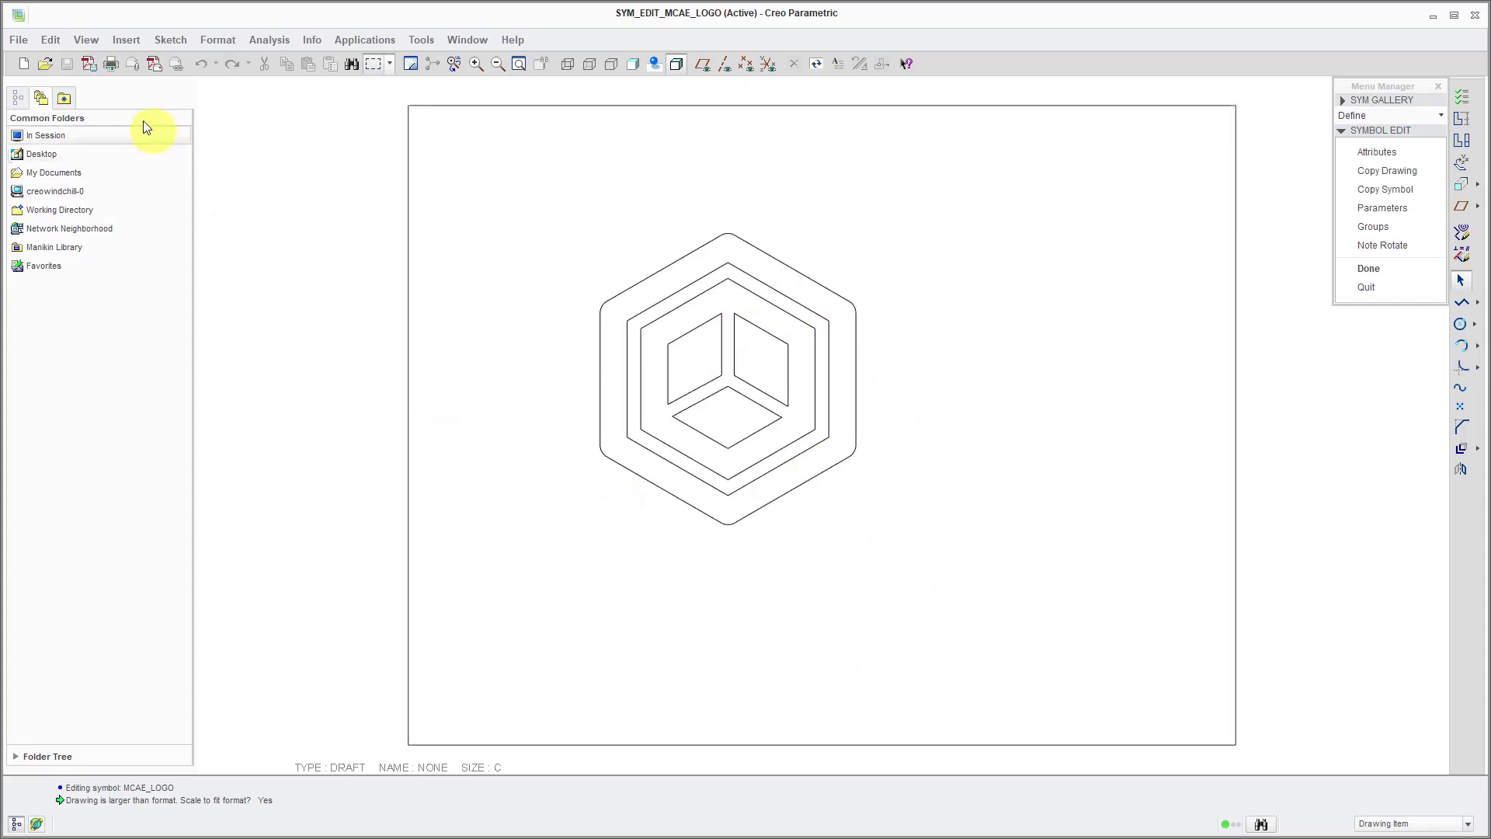
click(60, 40)
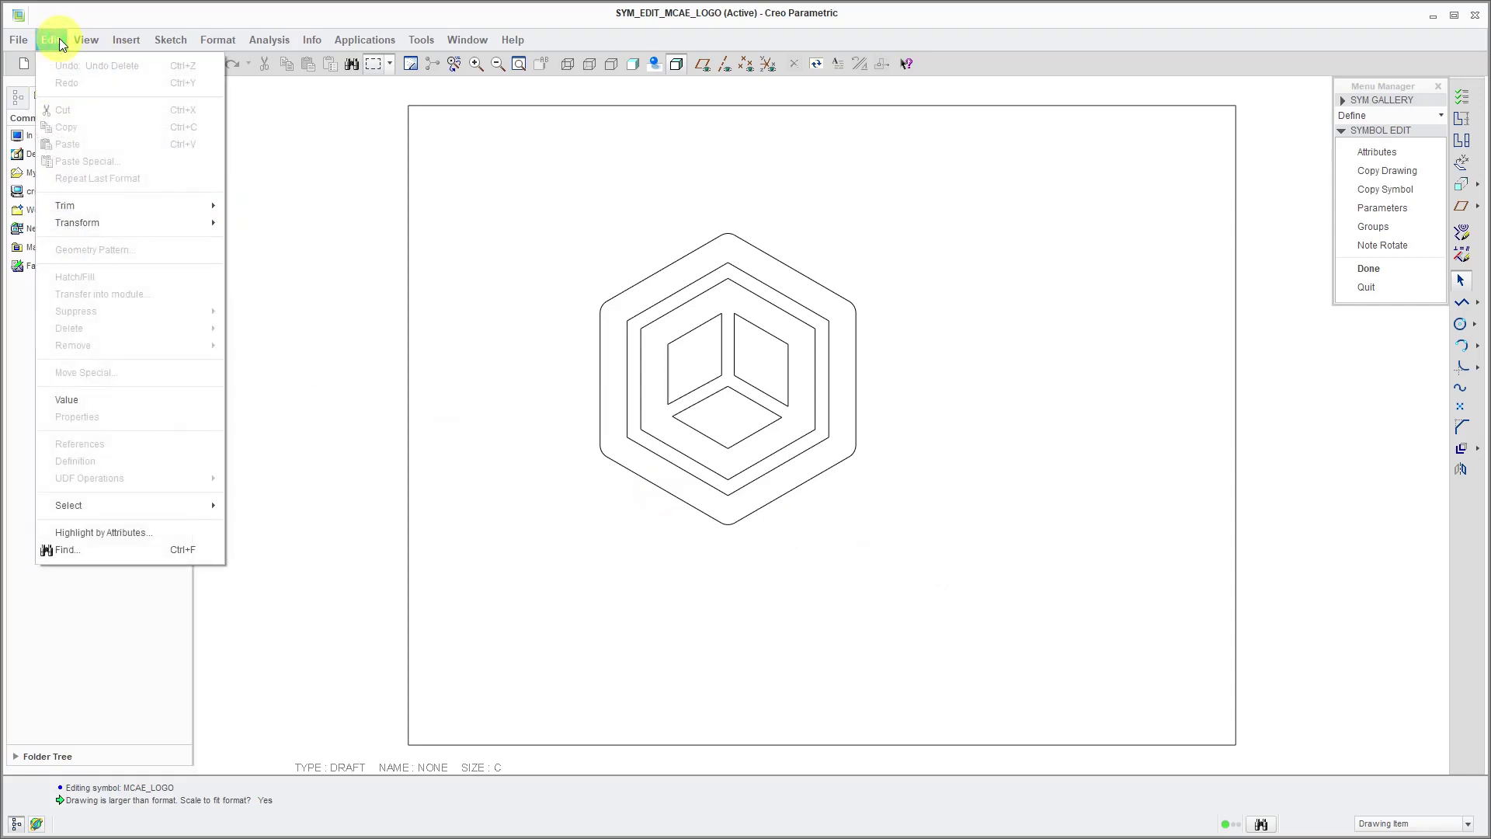
mouse_move(68, 217)
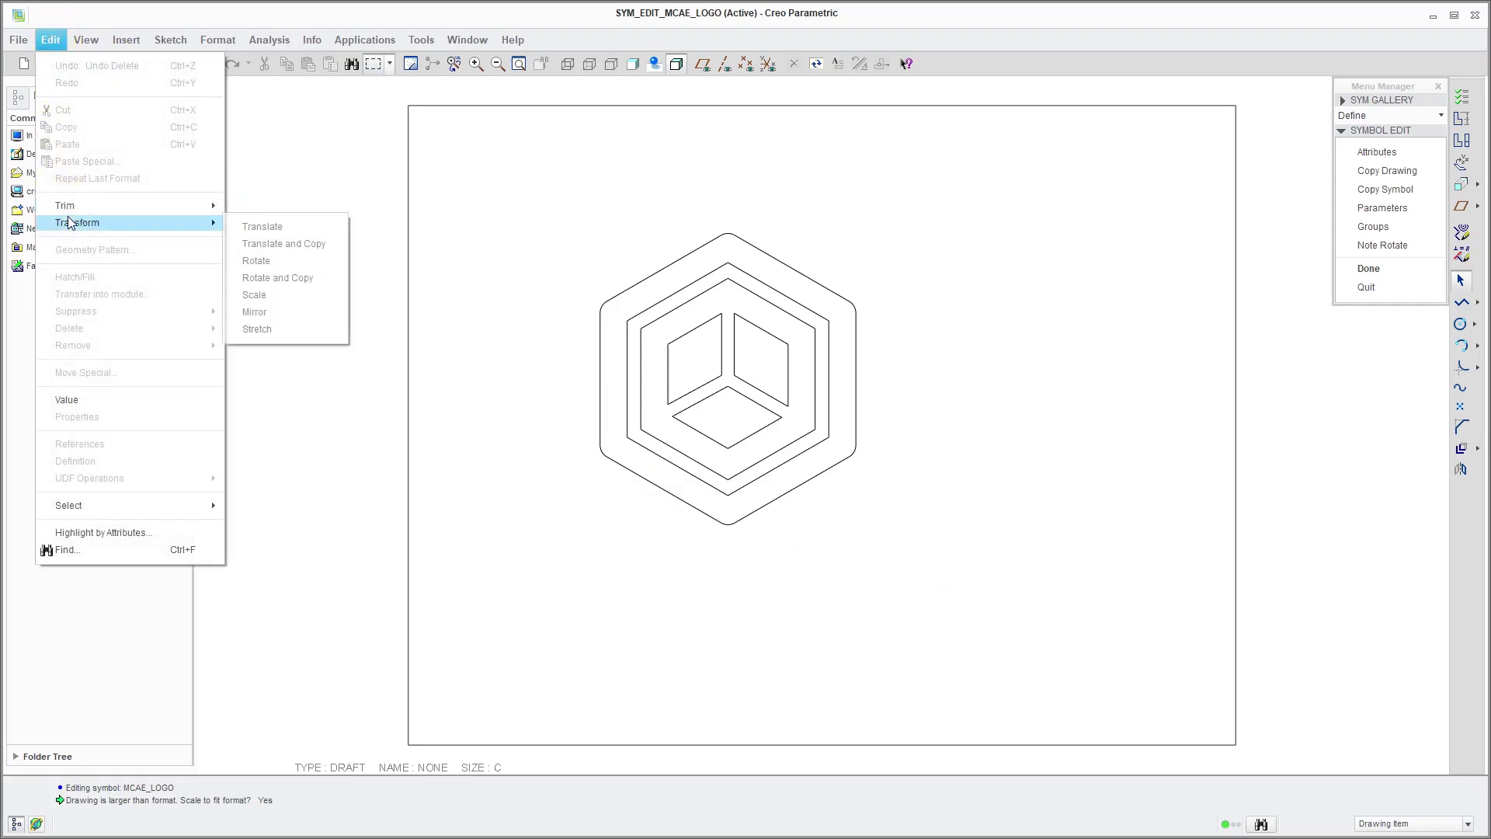
click(264, 295)
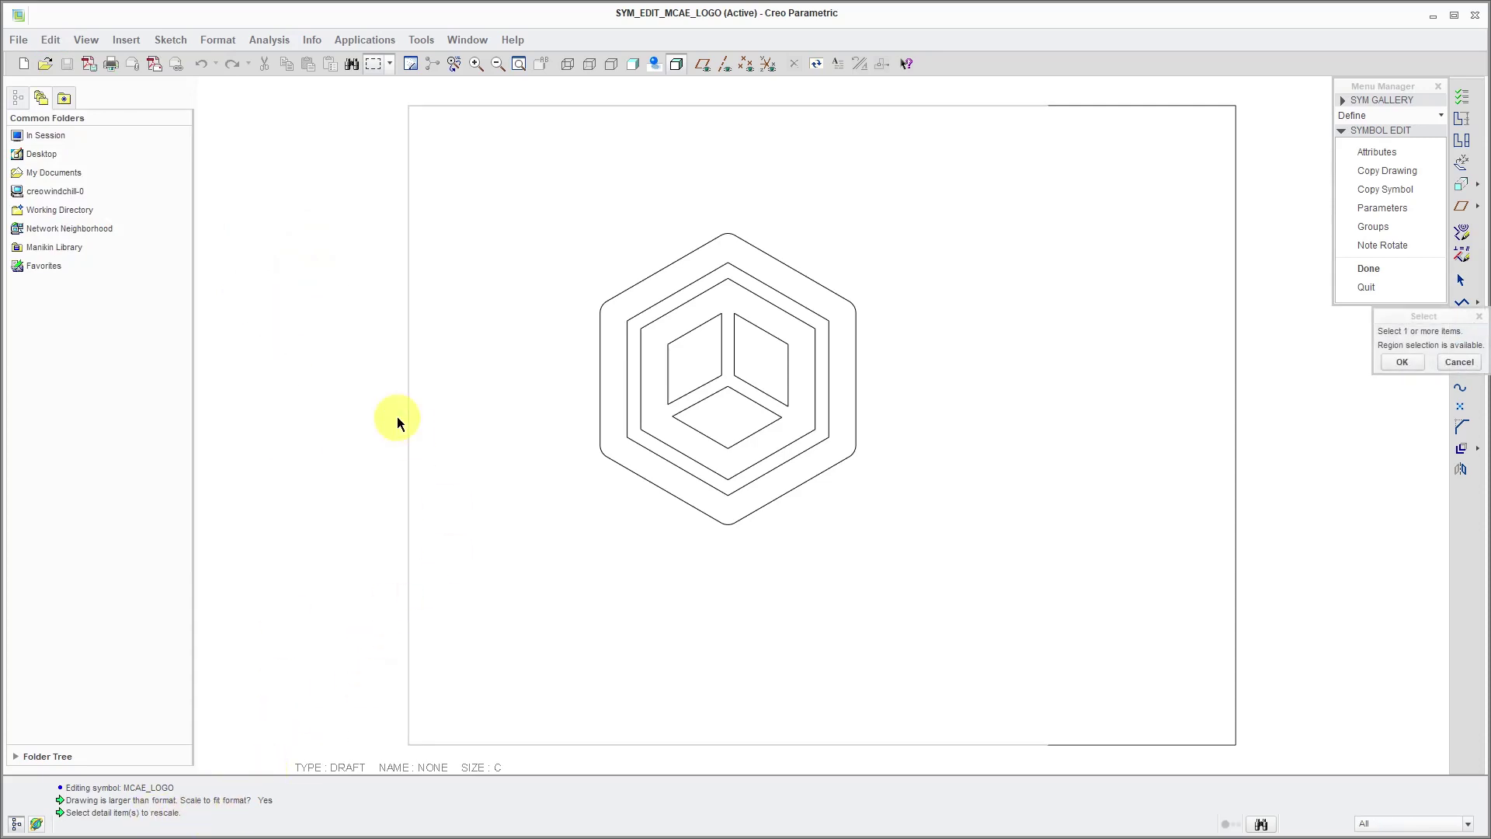
drag(516, 183, 992, 594)
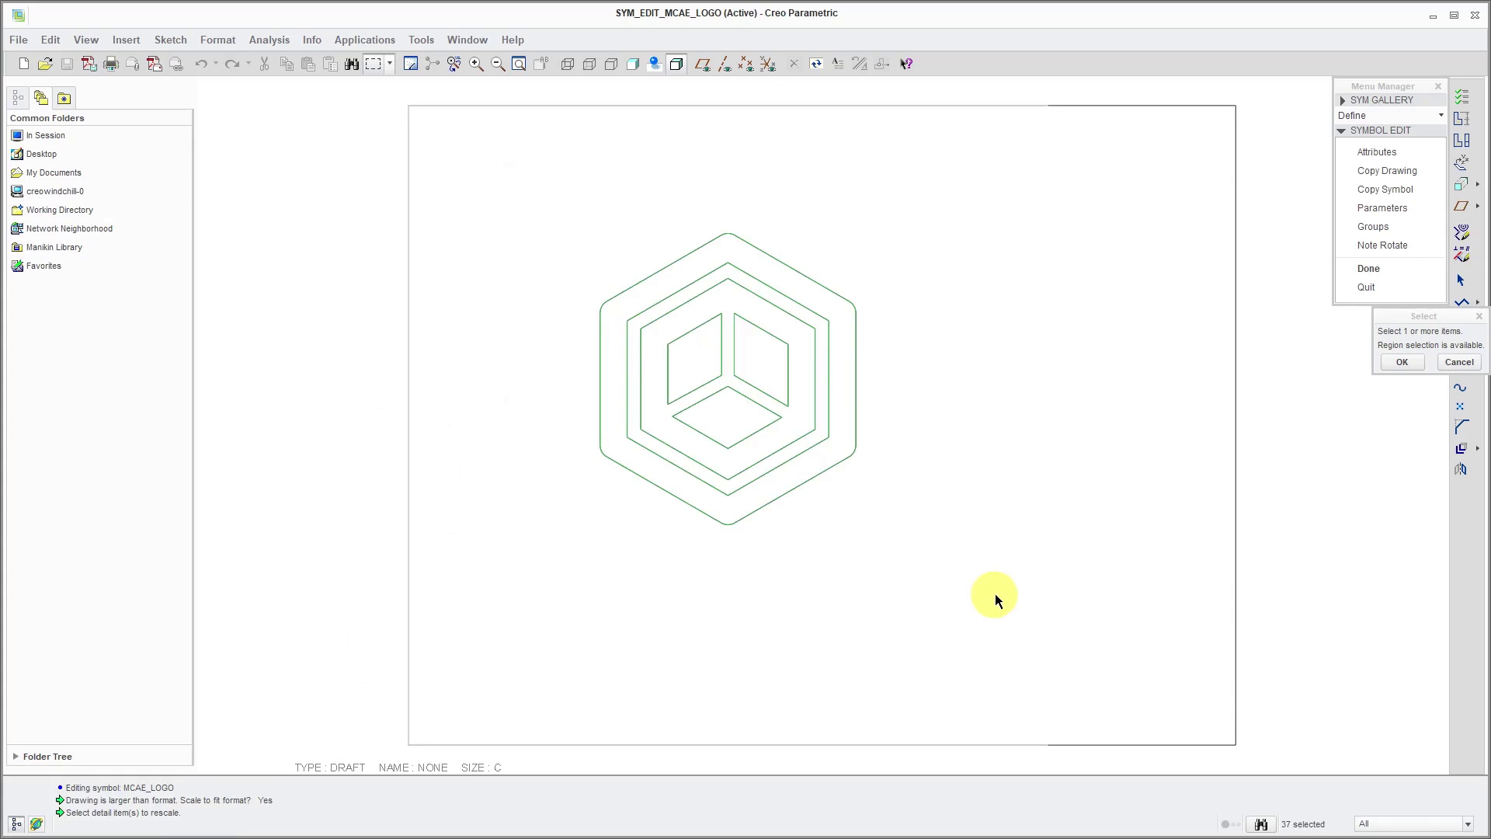
click(1401, 361)
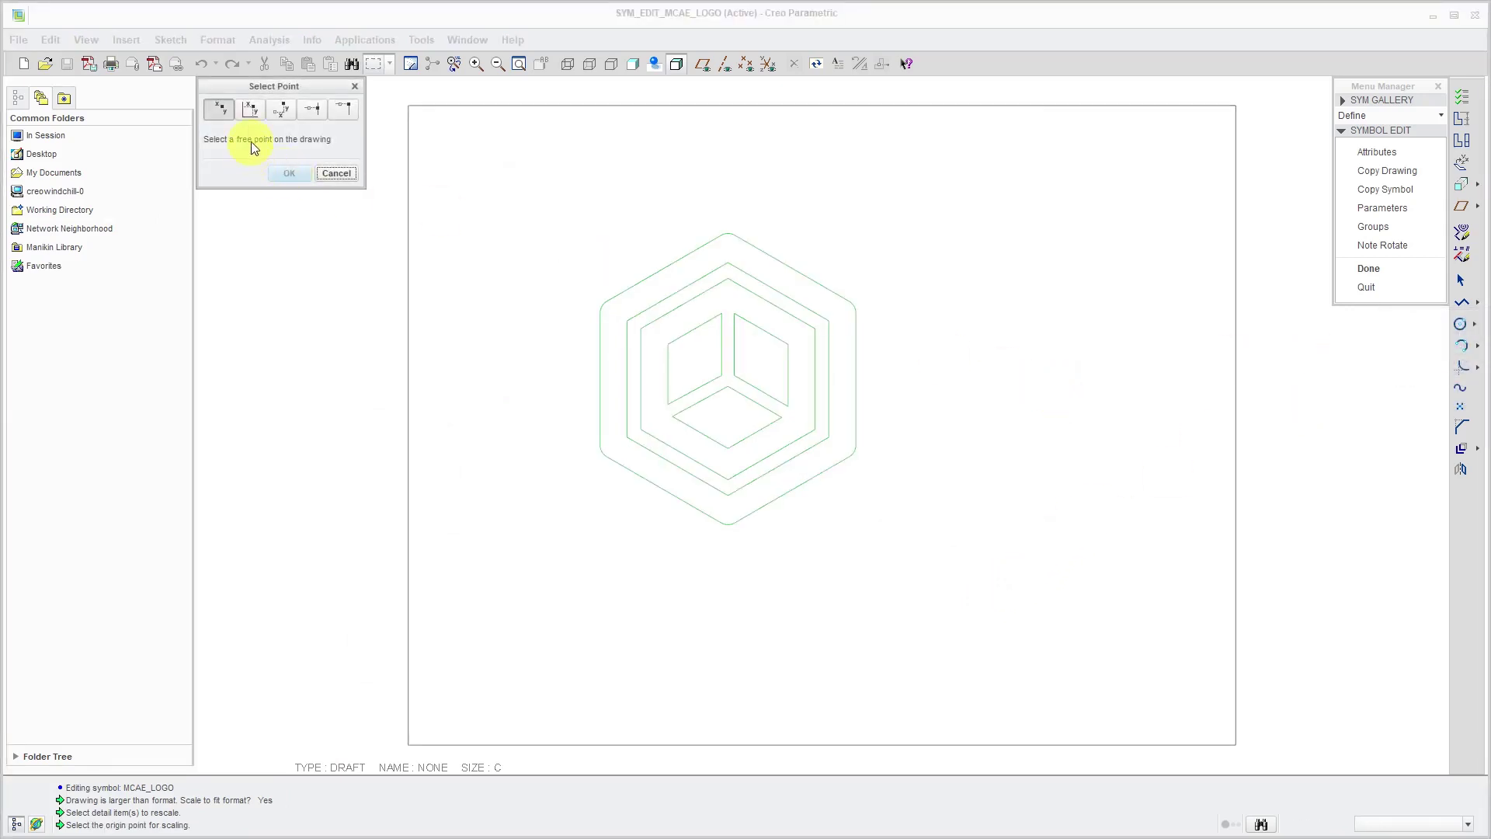
click(728, 380)
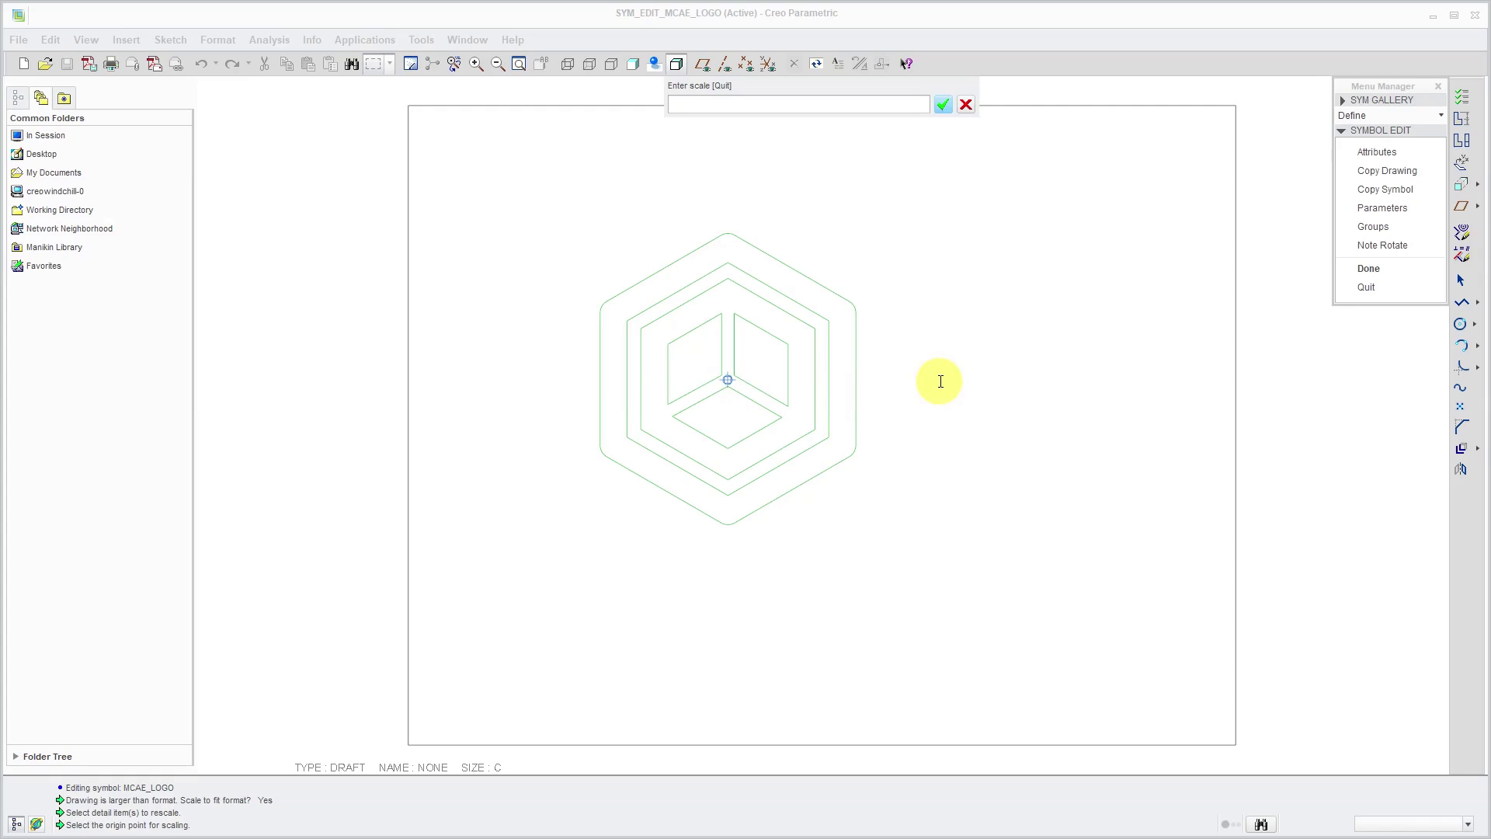
text(.1)
key(Return)
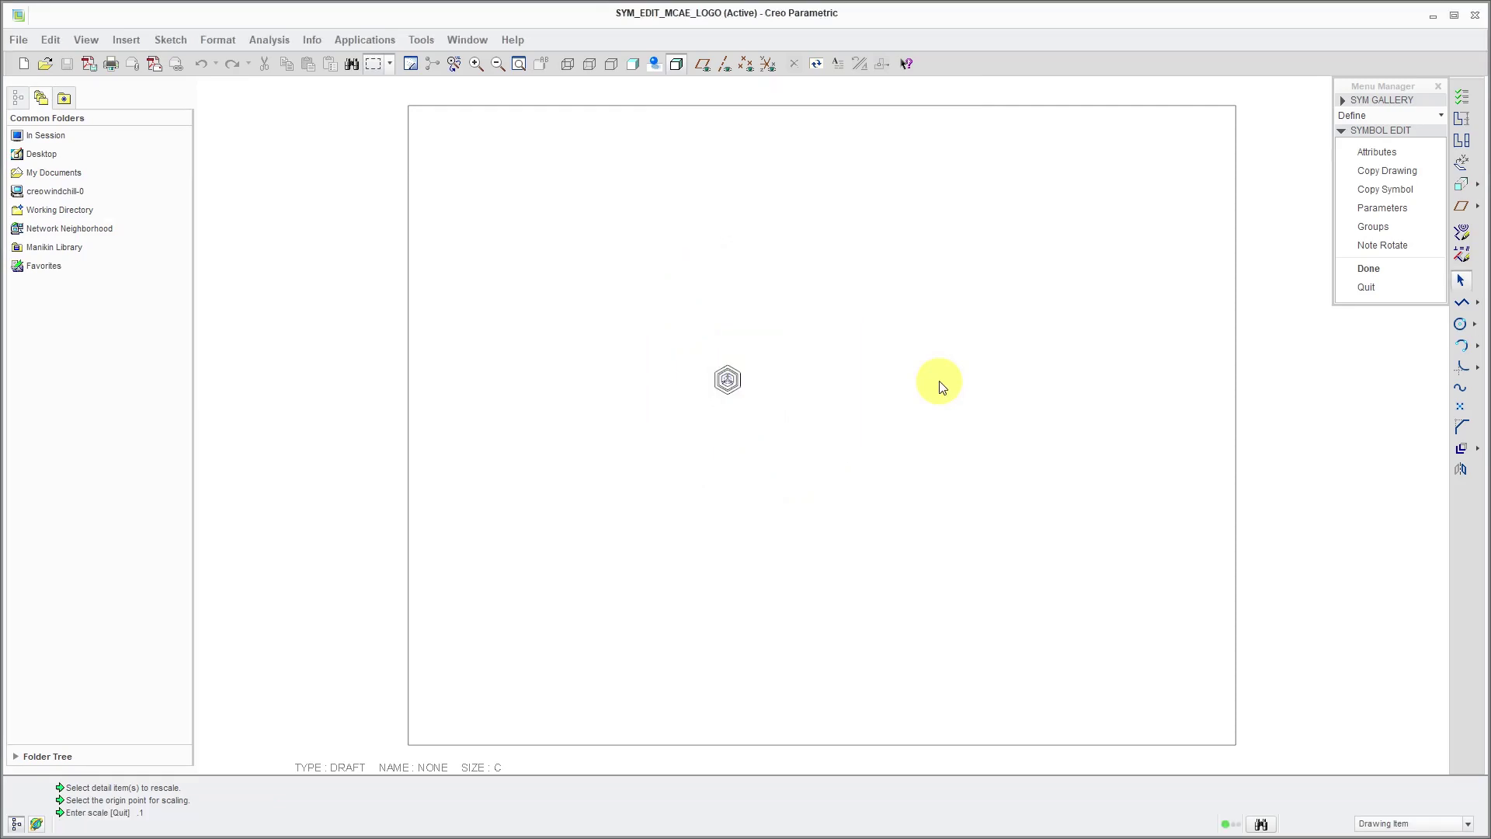
scroll(722, 386, down, 5)
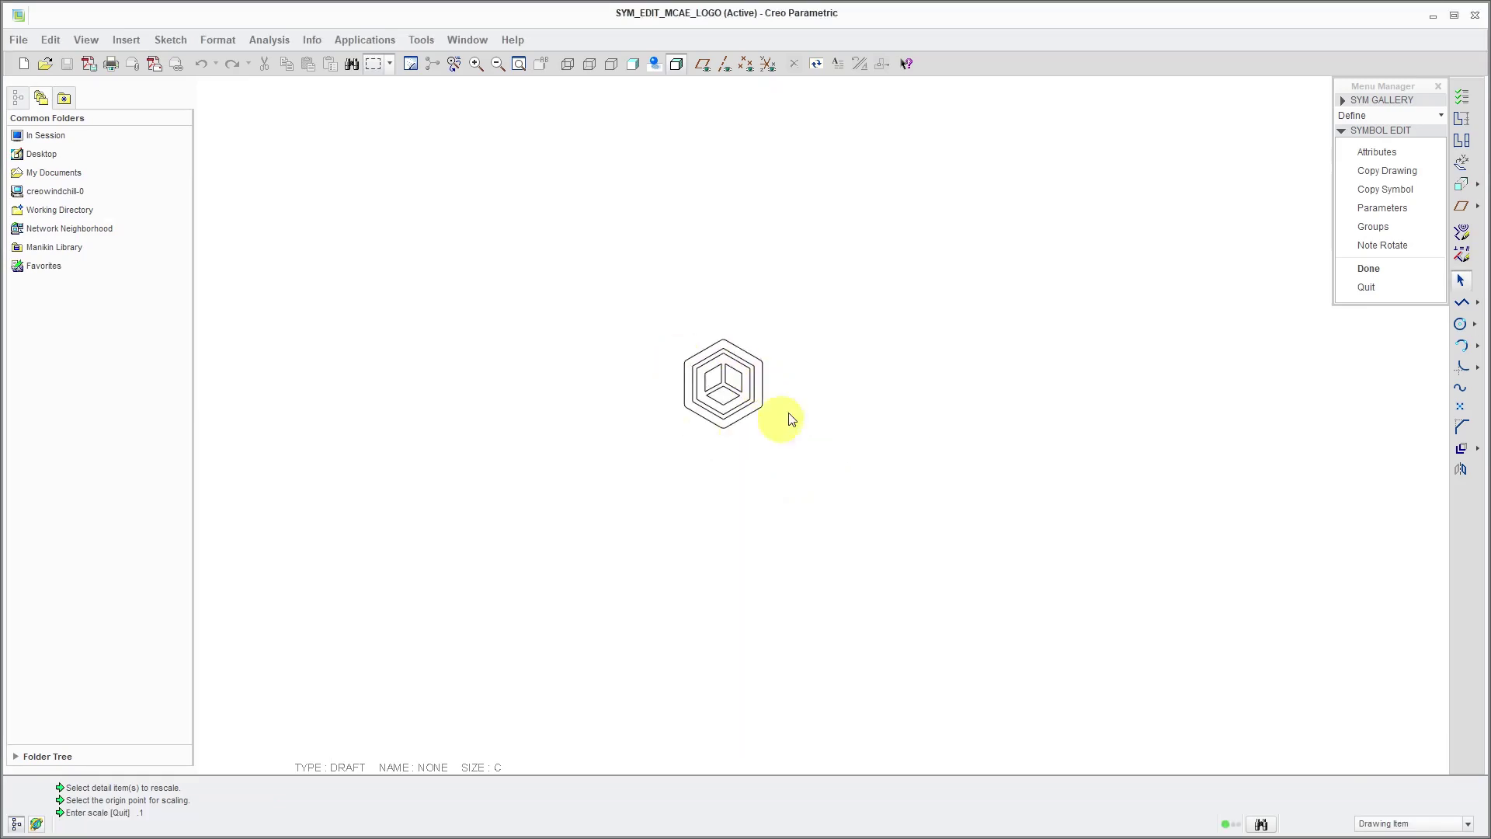
Step: Give MCAE_LOGO Free placement with origin at the logo centre and Variable - Drawing Units height
click(1382, 153)
scroll(722, 384, down, 4)
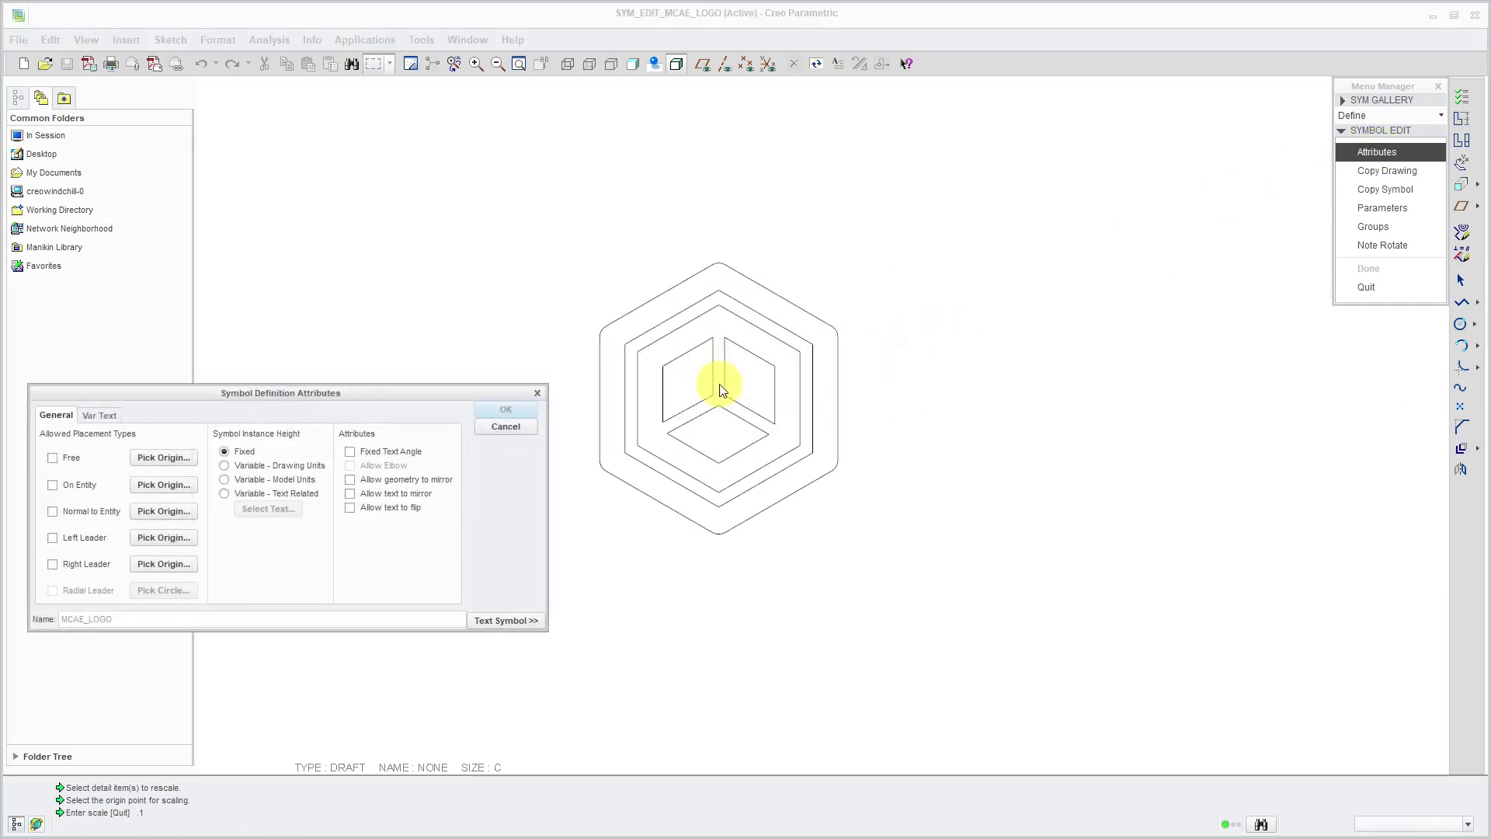
click(54, 457)
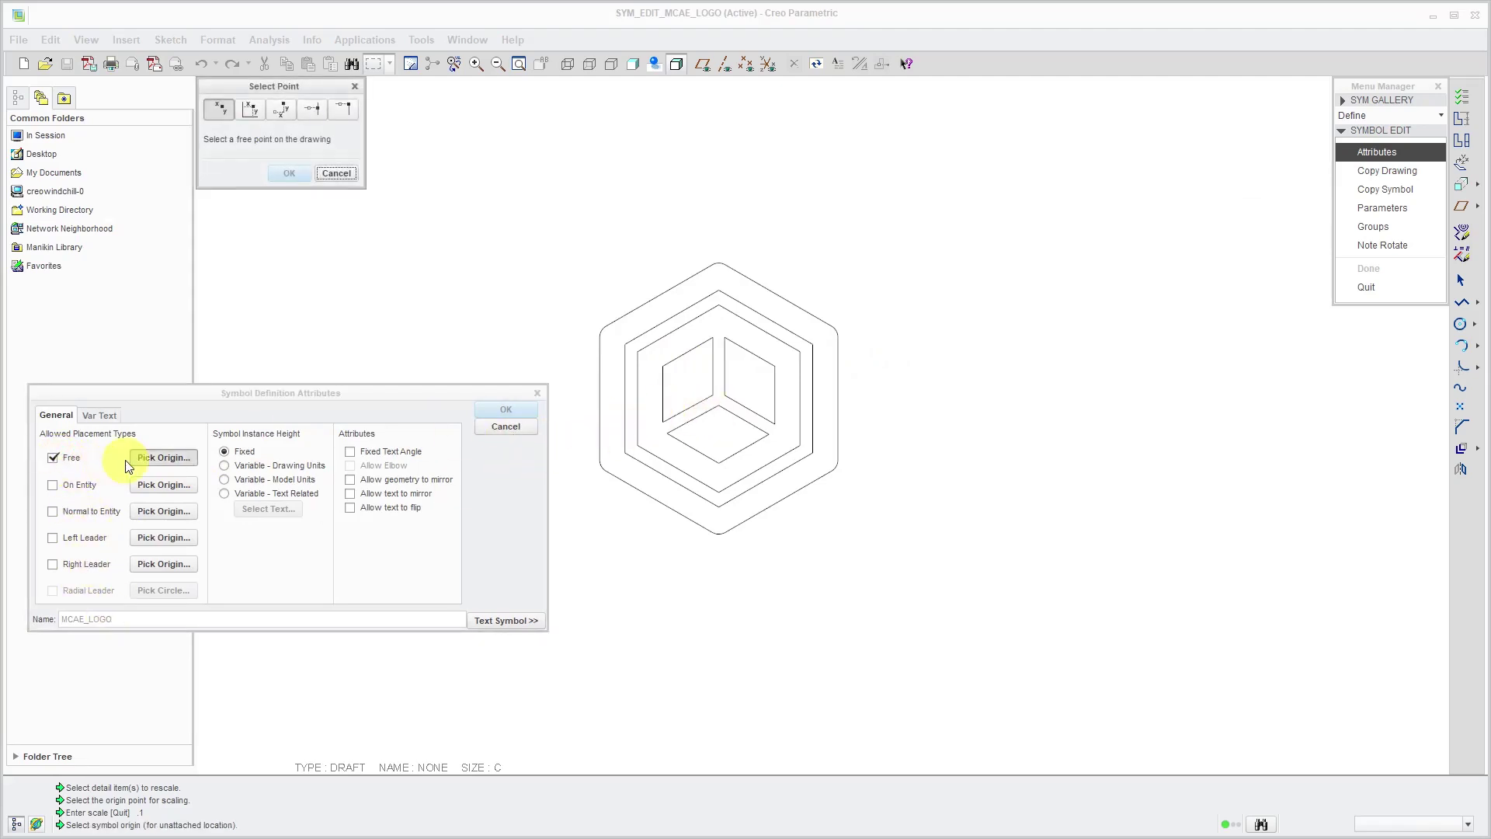
click(163, 457)
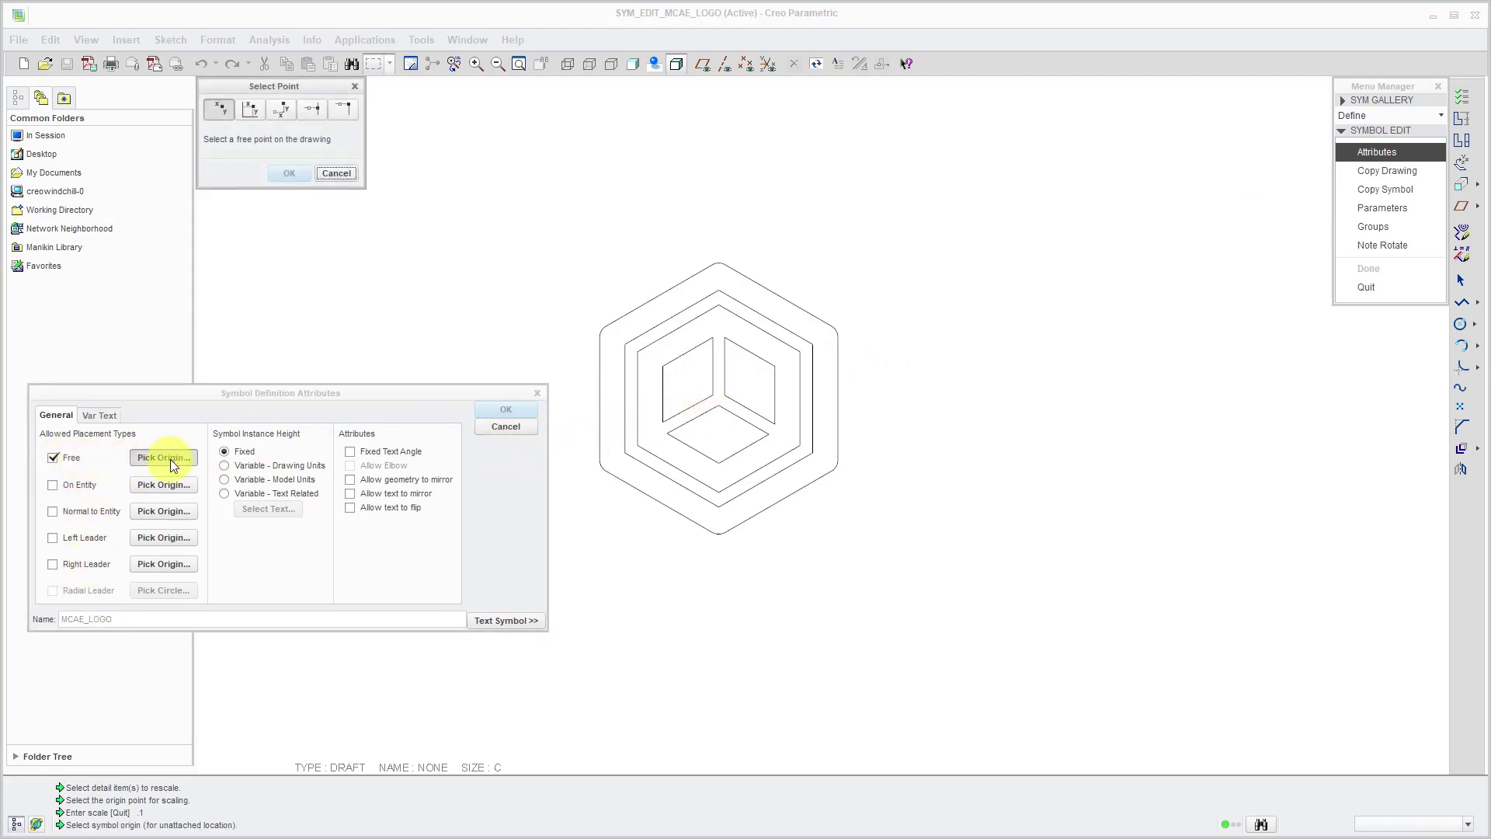
click(718, 402)
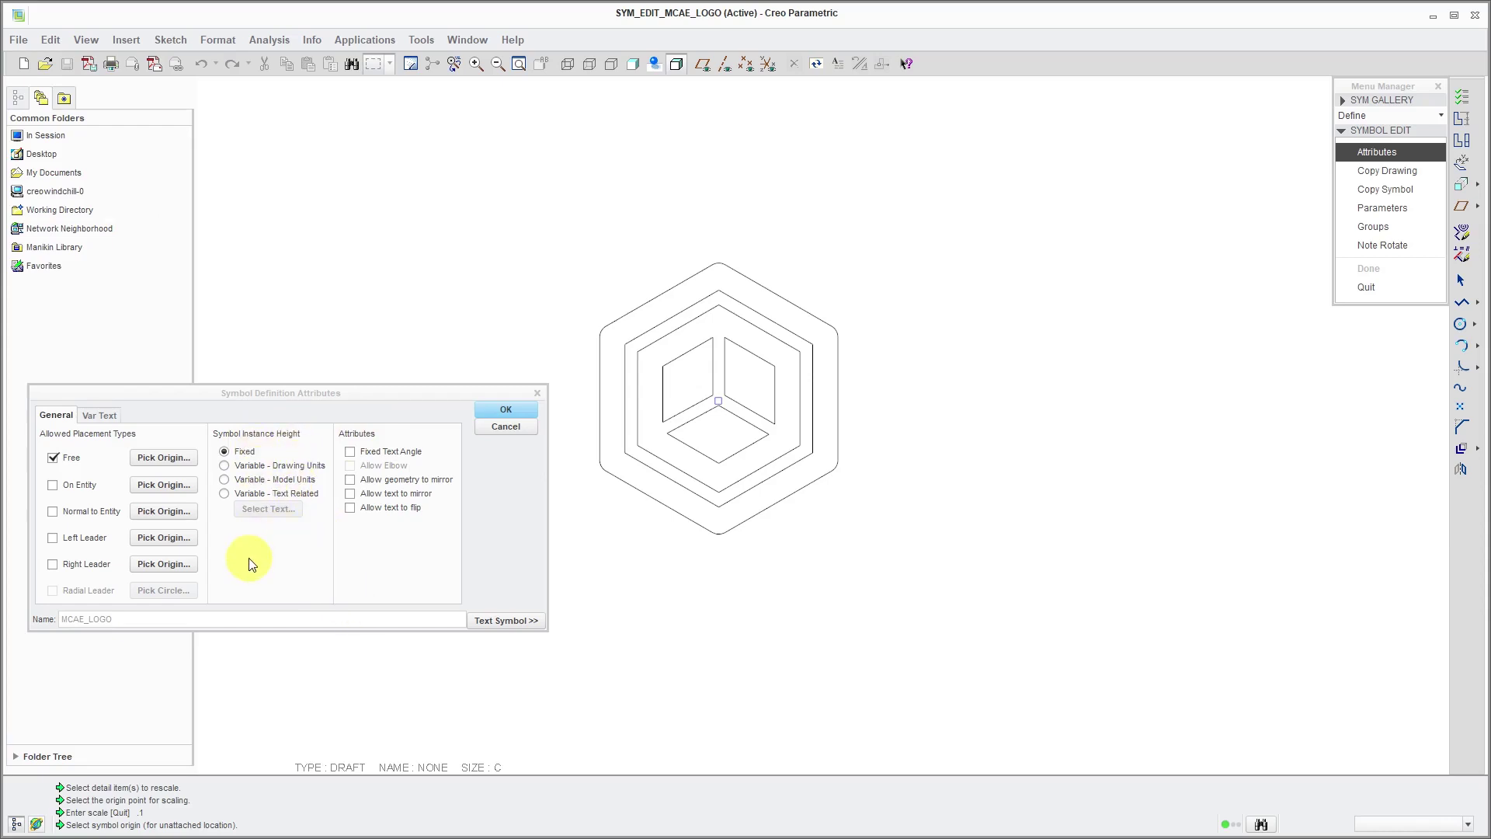
click(226, 467)
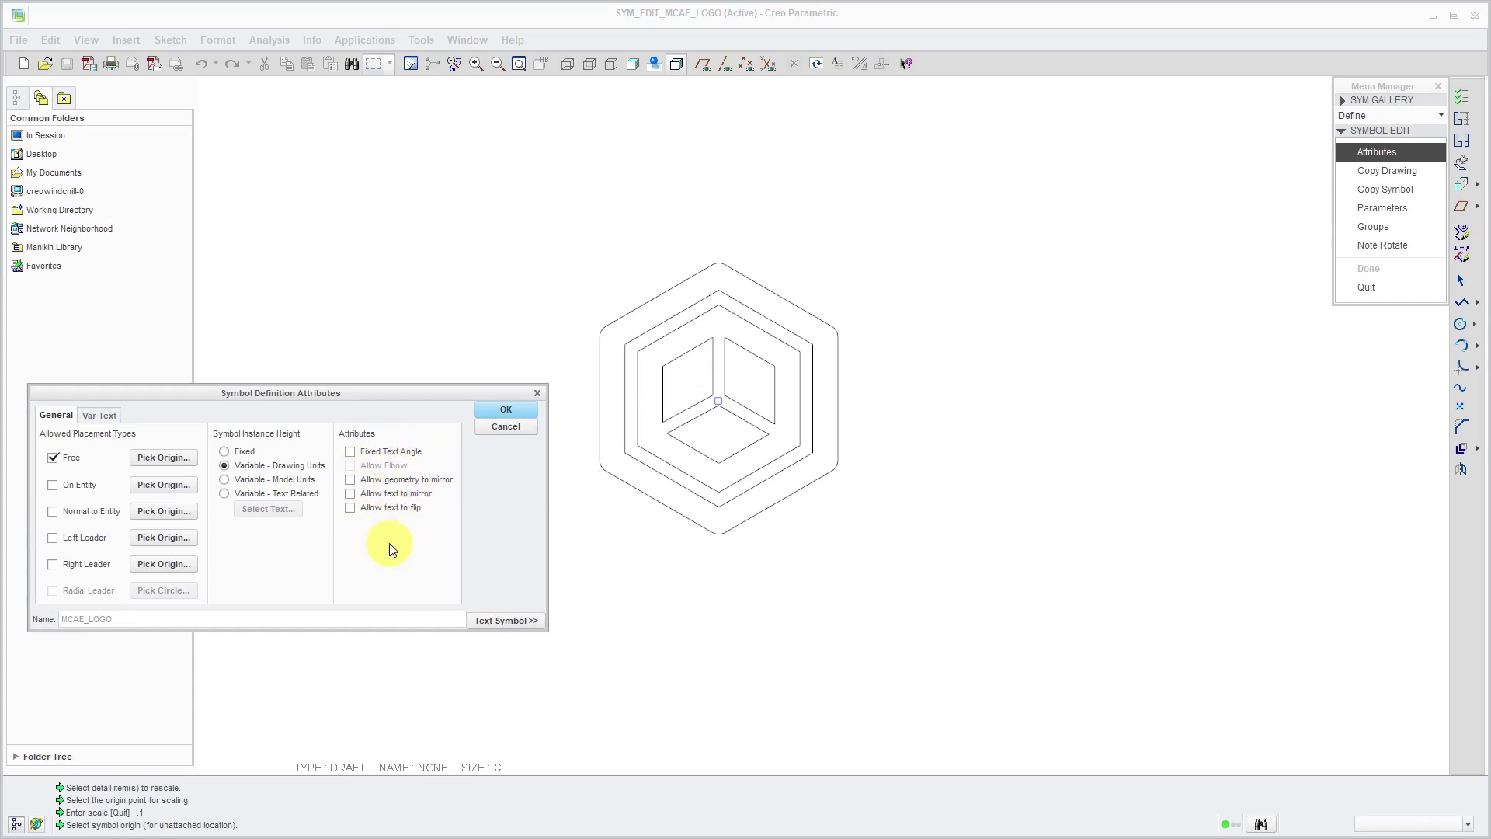
click(514, 412)
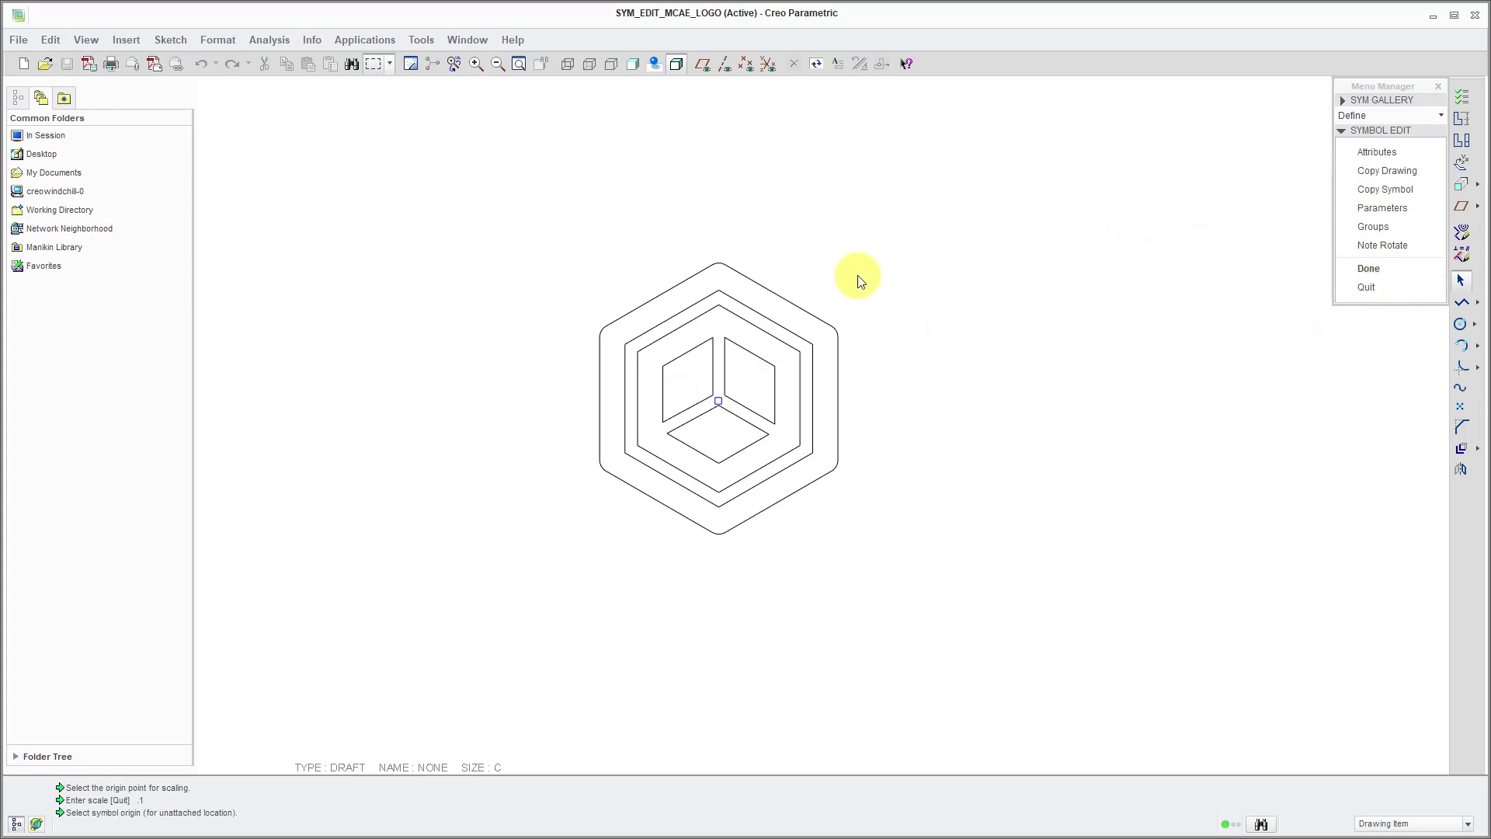
Step: Finish MCAE_LOGO and write it as mcae_logo.sym to the default C:\Creo directory
click(1379, 269)
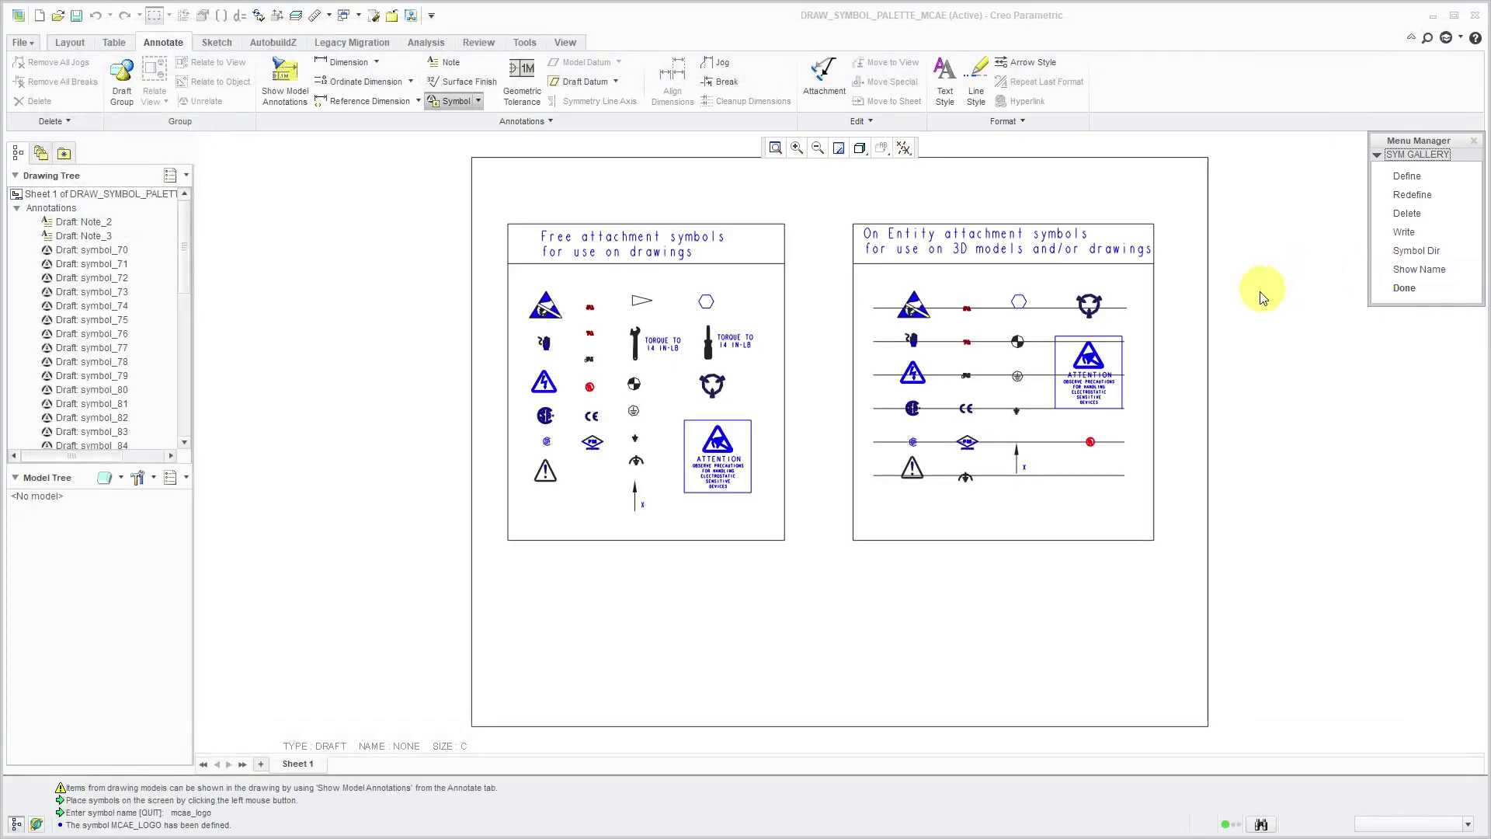
click(1416, 230)
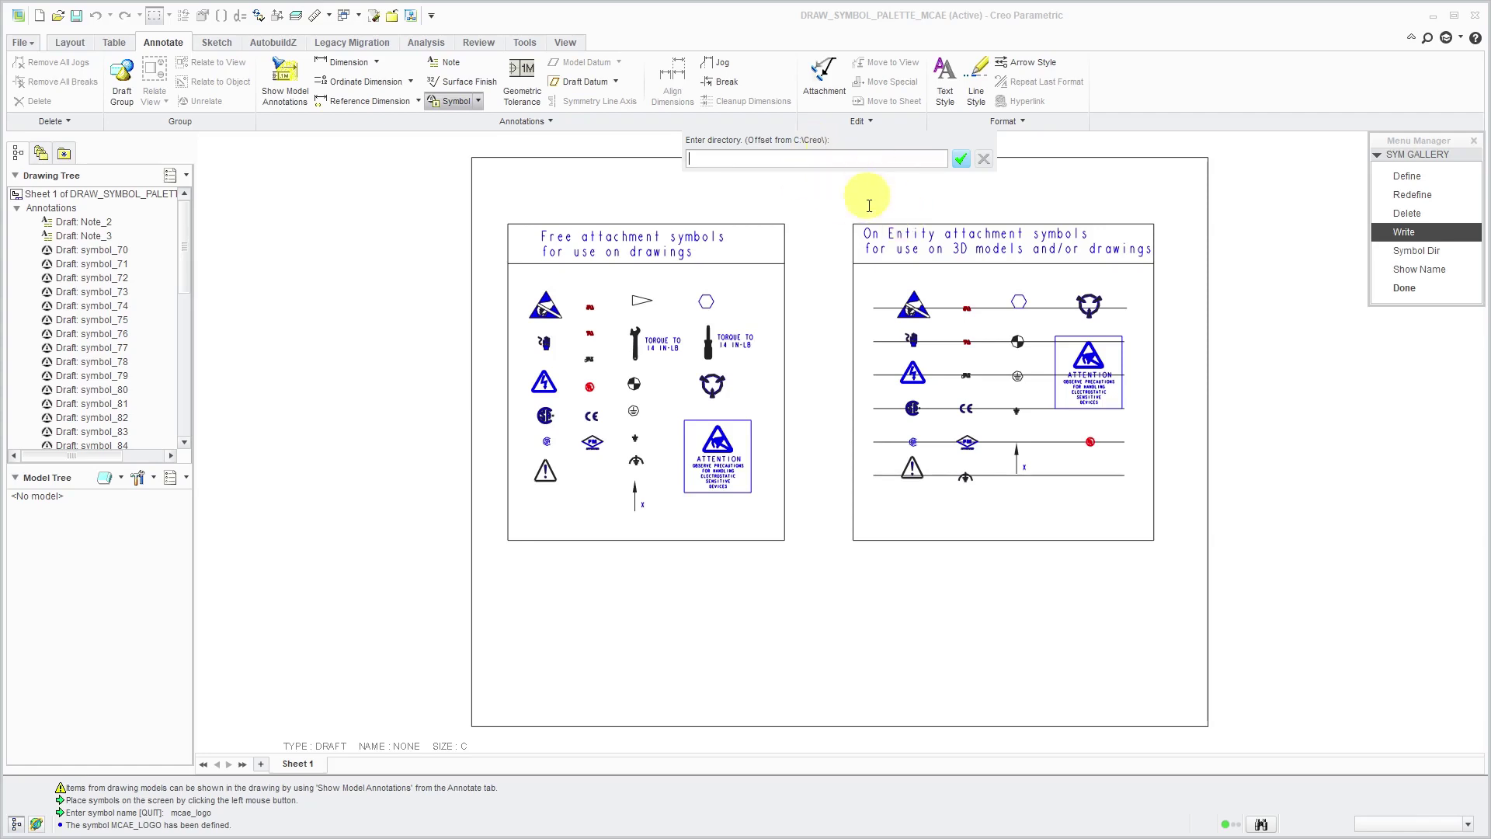
click(963, 159)
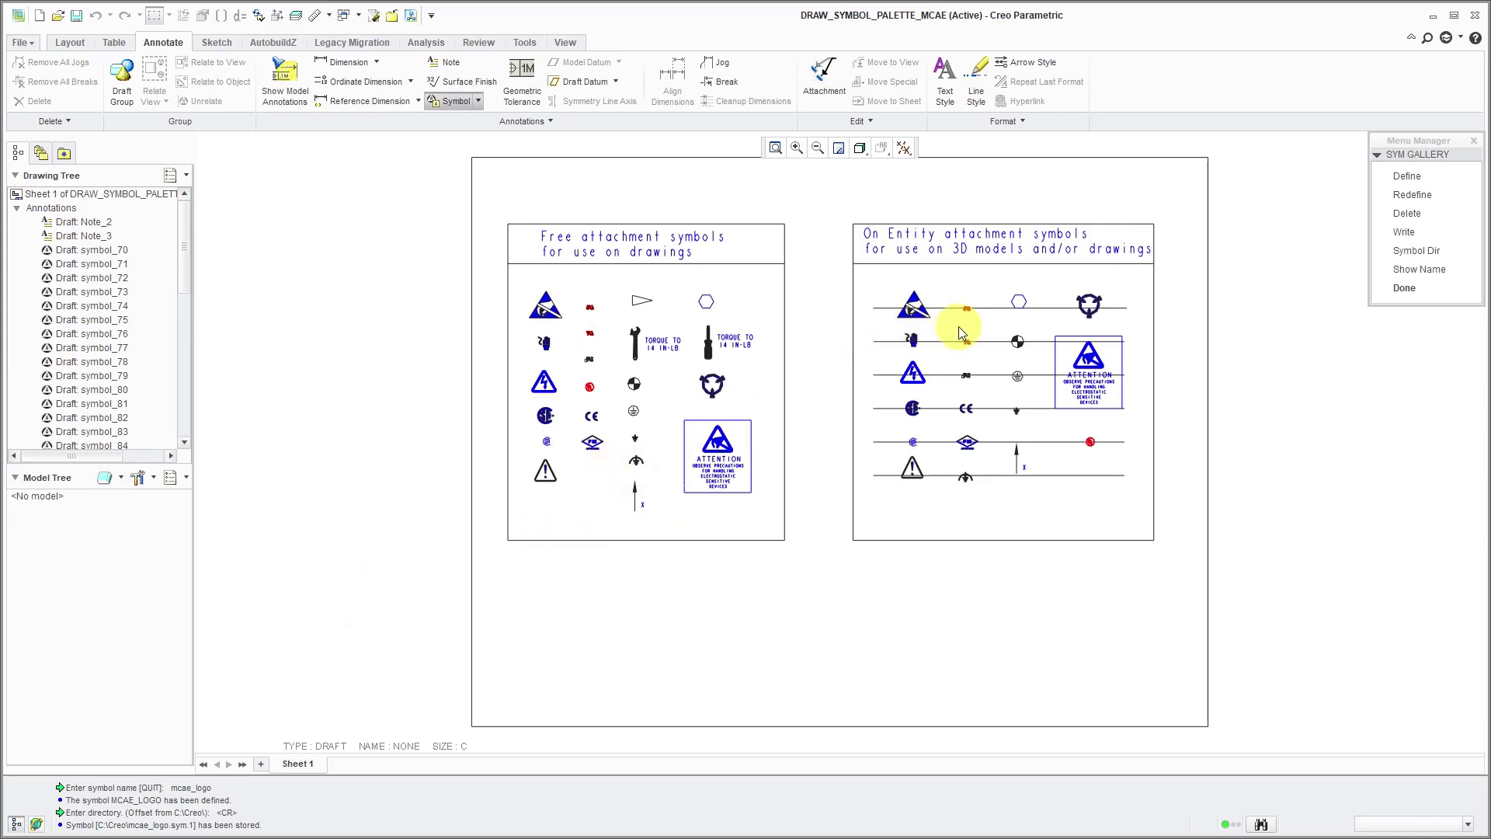
Step: Start a custom drawing symbol and choose MCAE_LOGO as the symbol name
click(1402, 287)
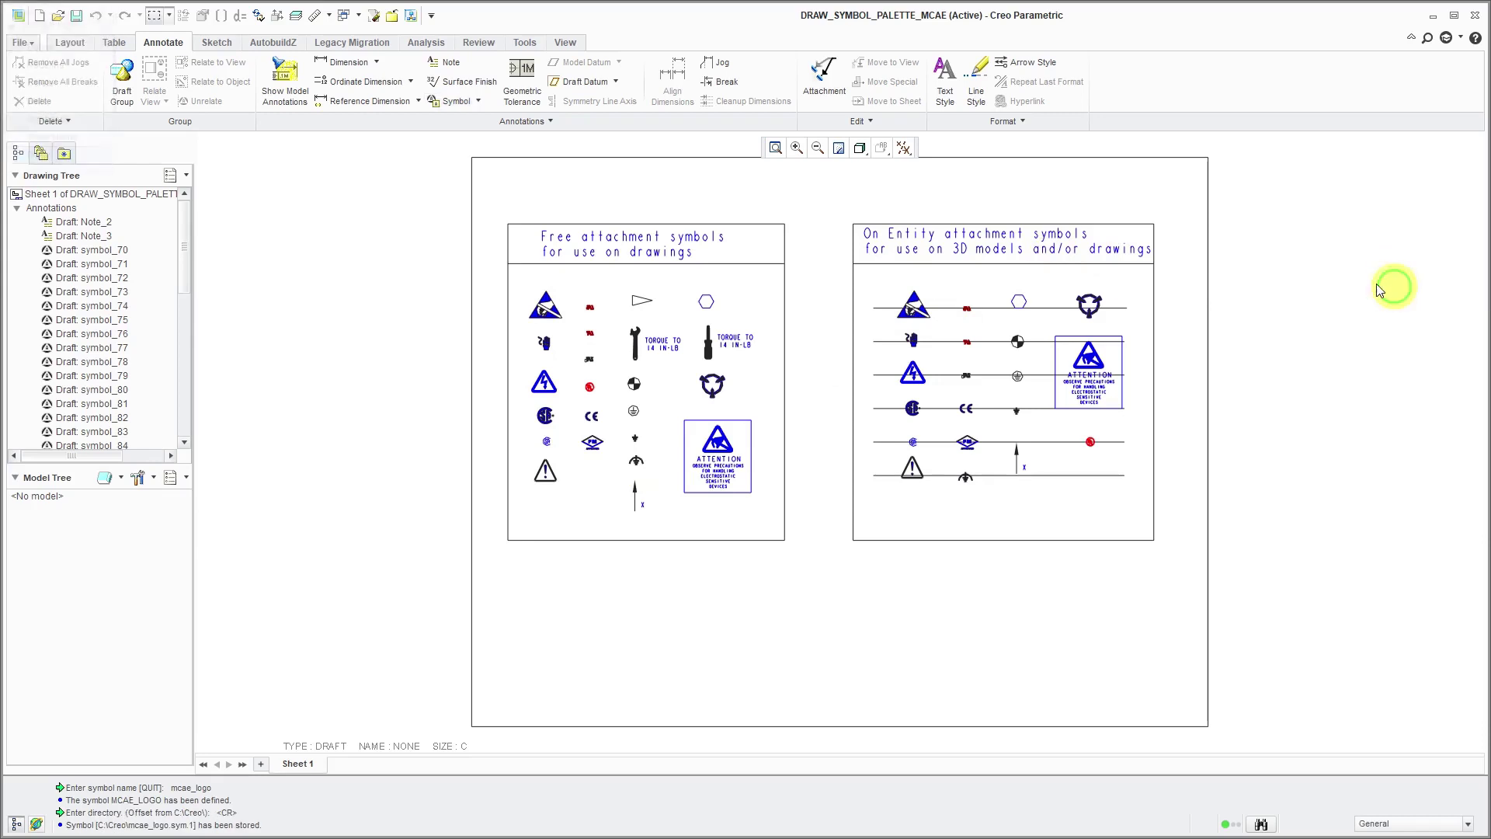
click(479, 101)
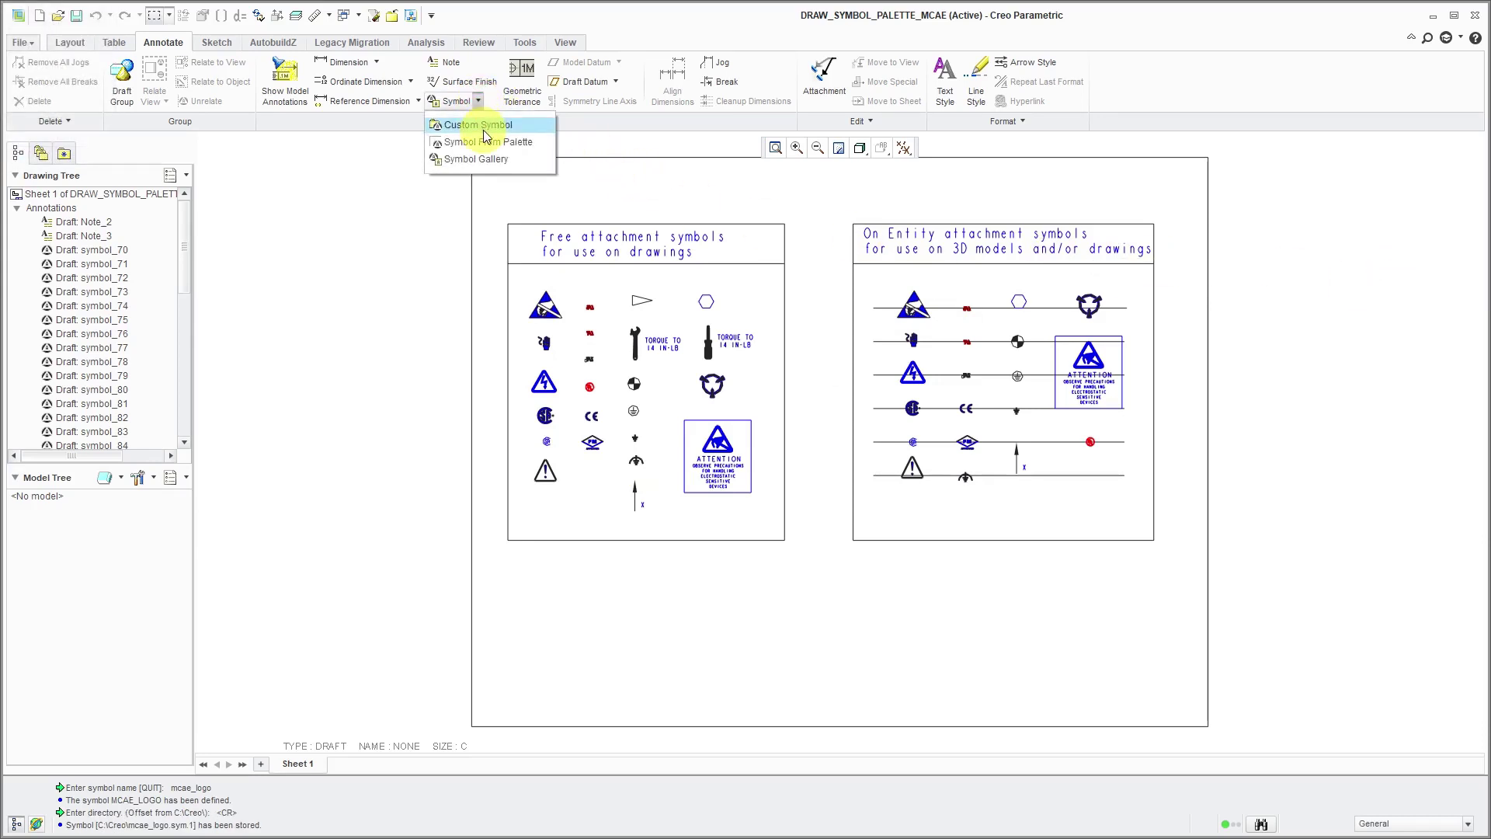
click(479, 126)
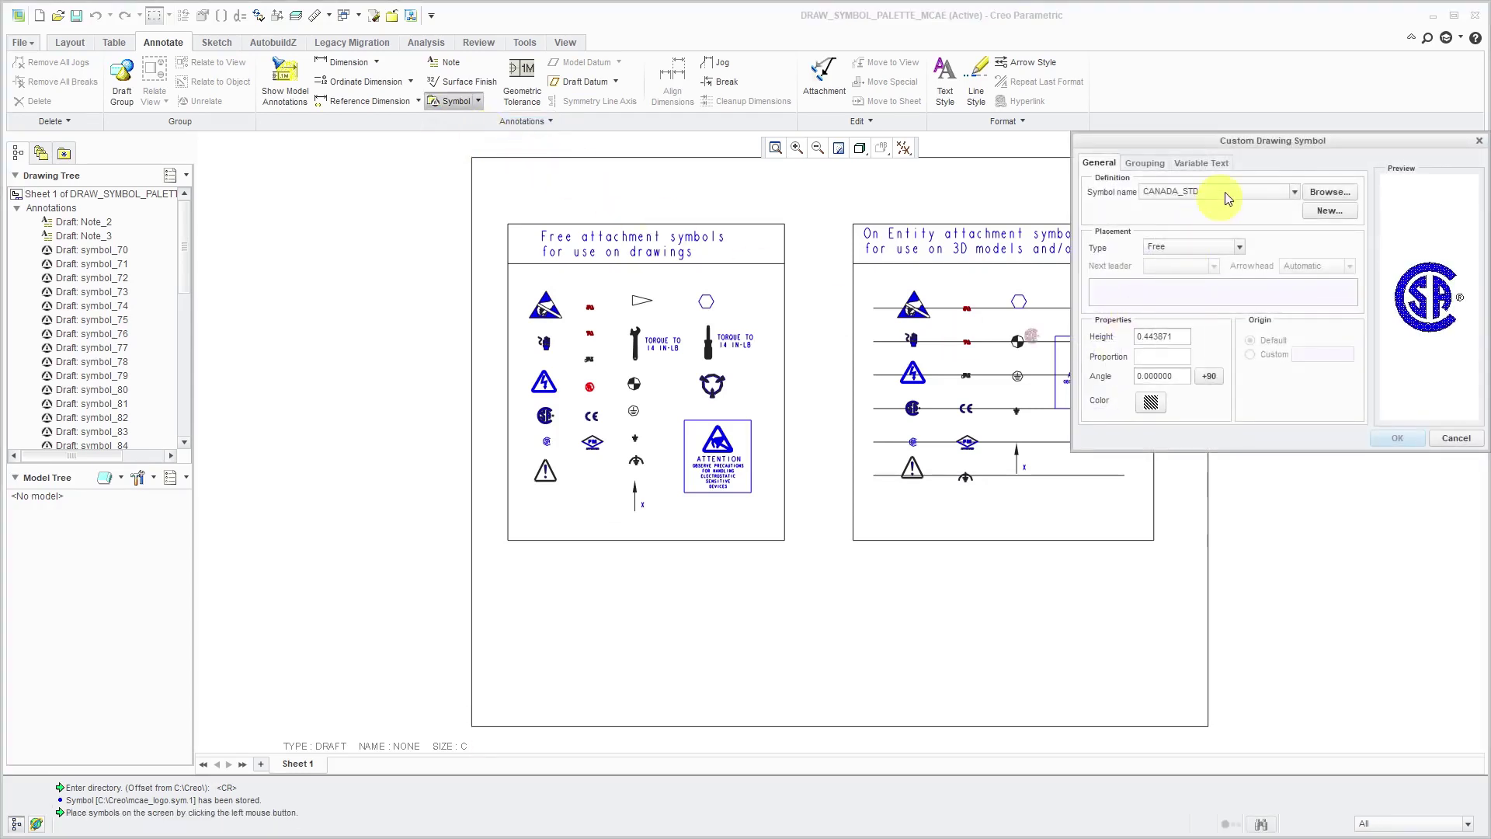
click(1292, 193)
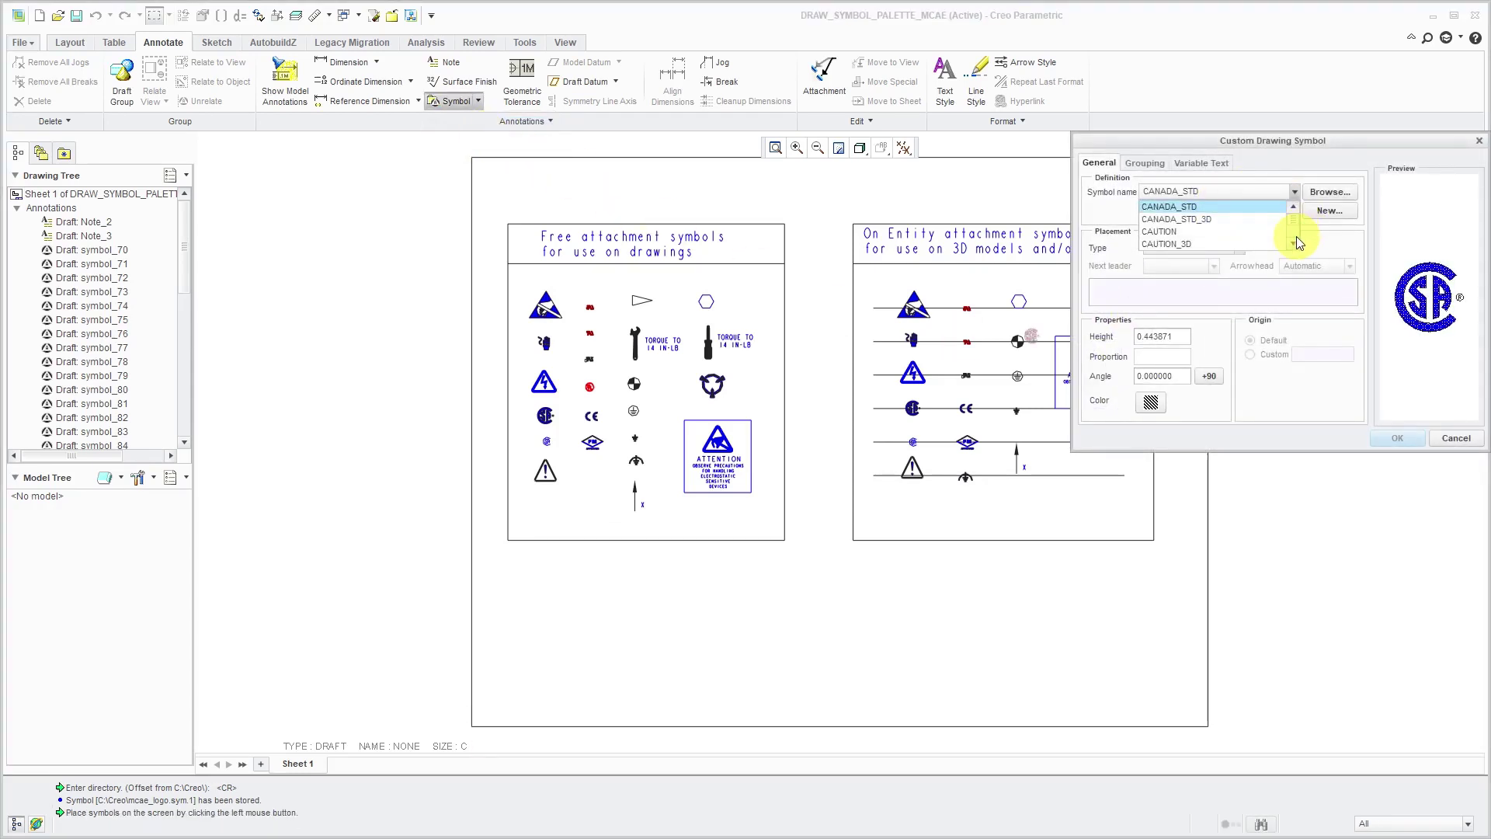
scroll(1297, 236, down, 3)
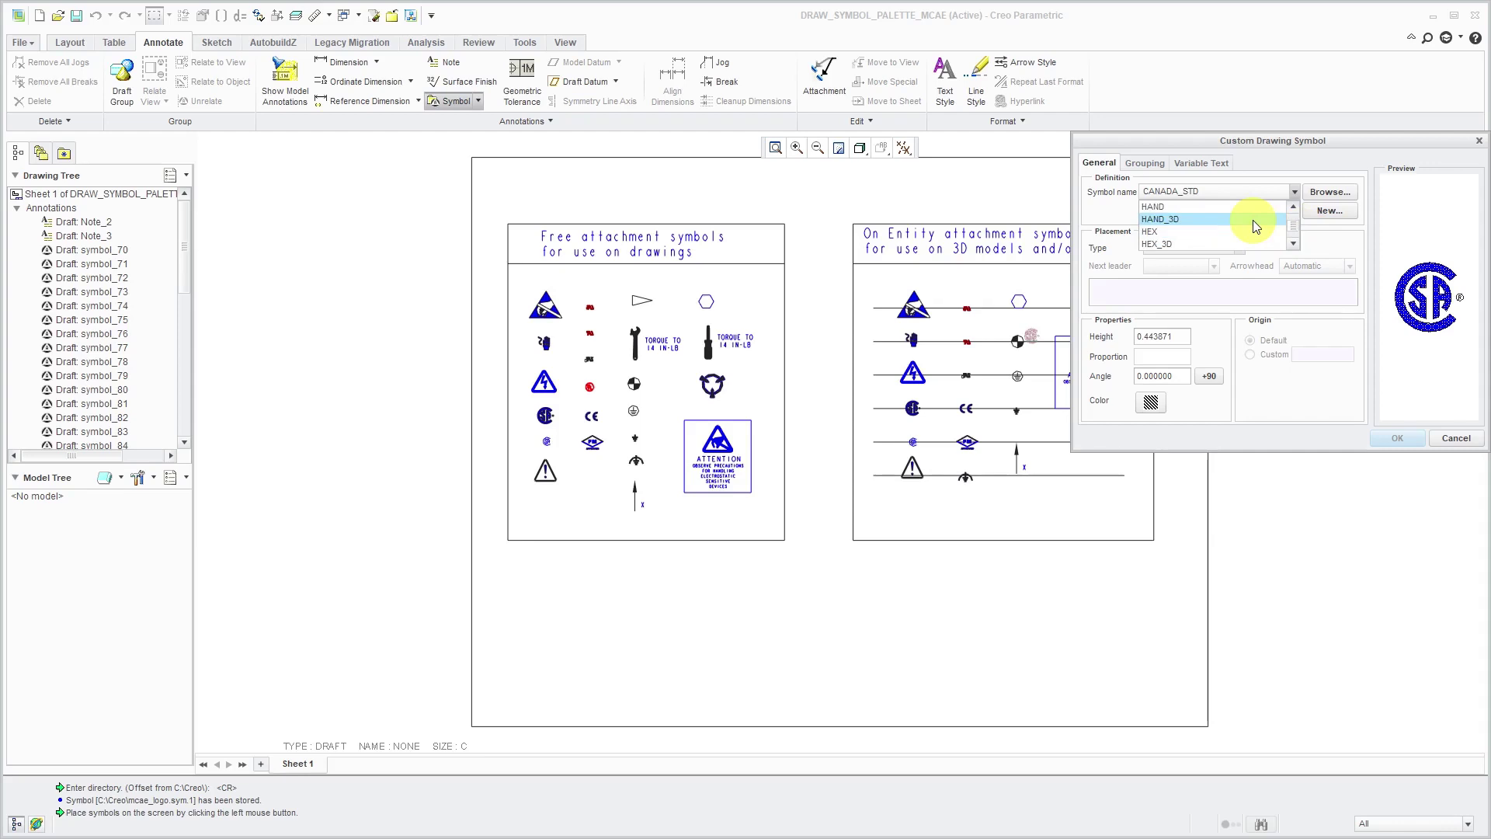
scroll(1243, 225, down, 3)
click(1197, 243)
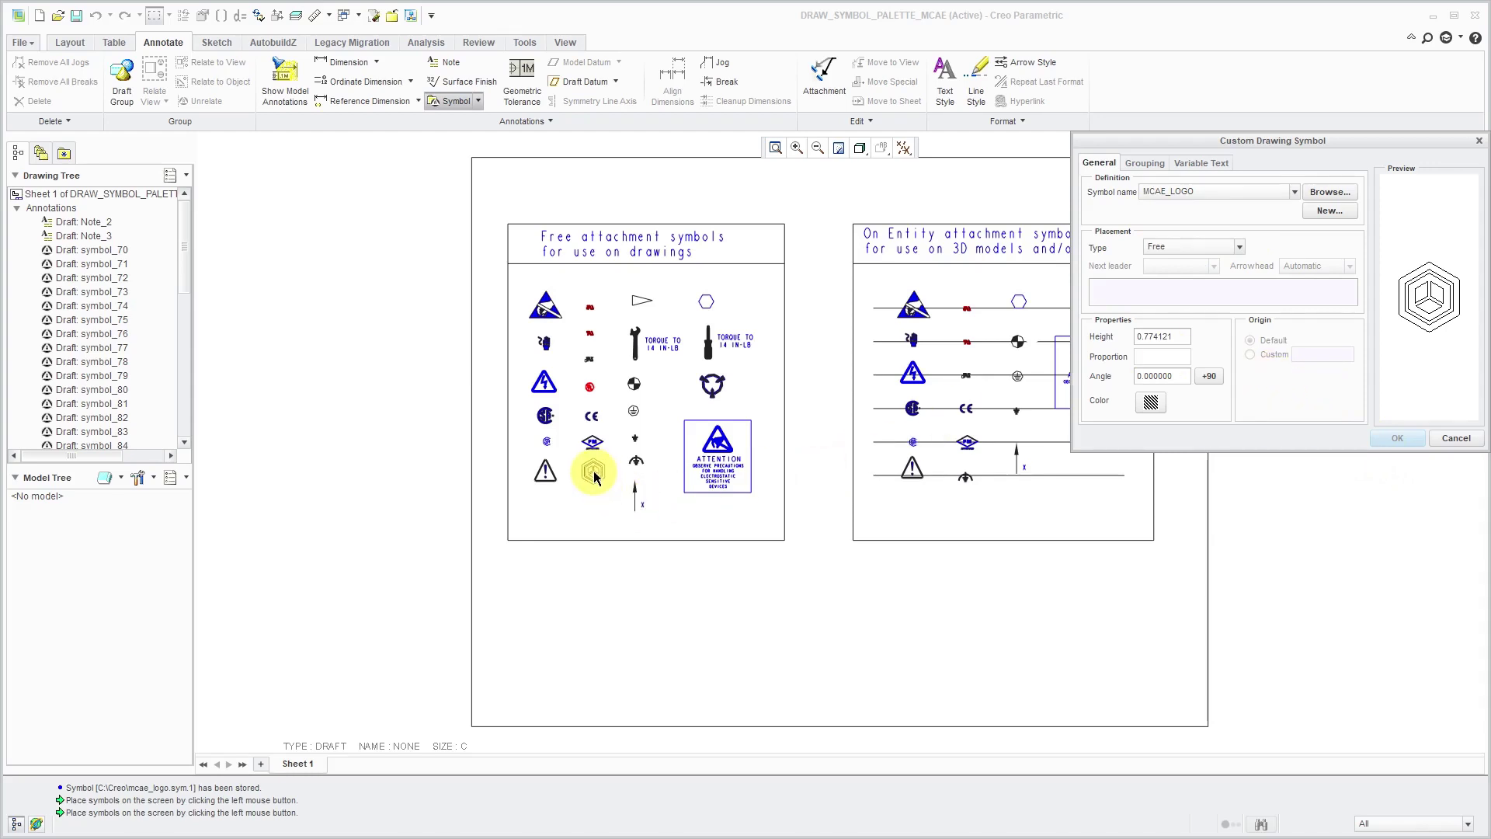
Step: Place the MCAE_LOGO hexagon in the free attachment symbols table, below the other logos
click(594, 472)
scroll(635, 468, down, 4)
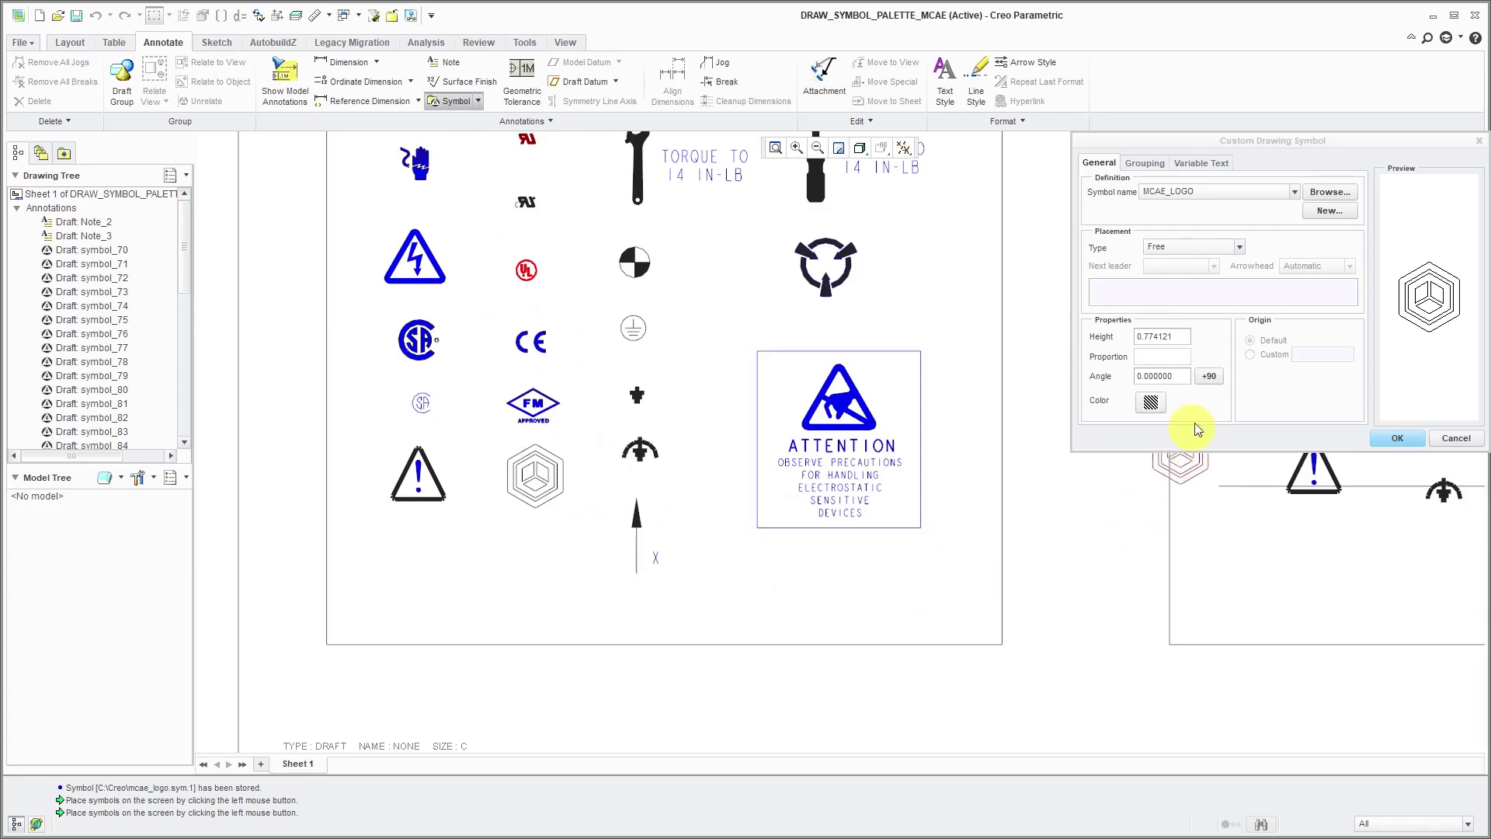
double_click(1167, 336)
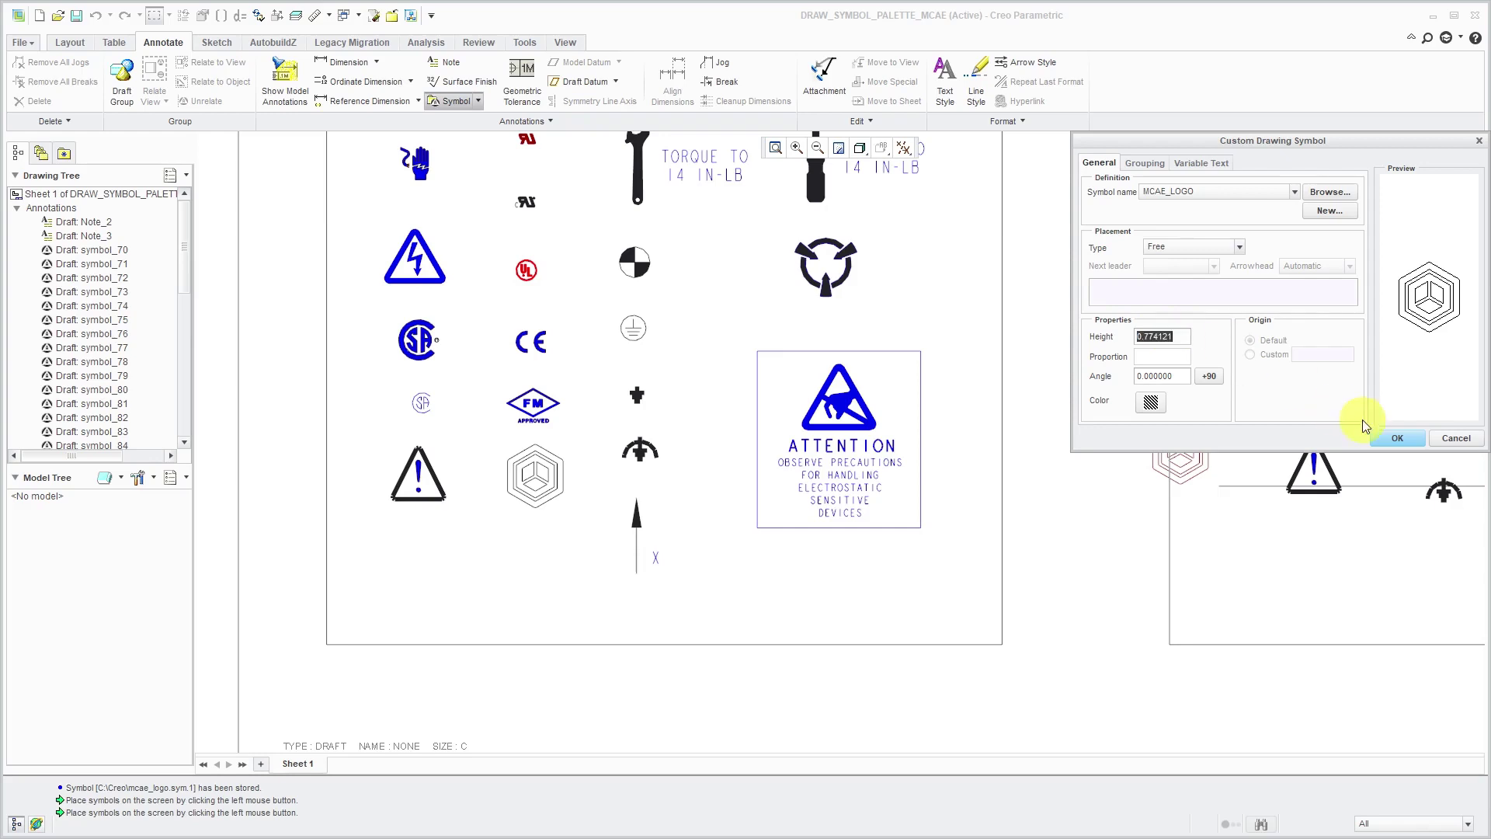
click(1397, 438)
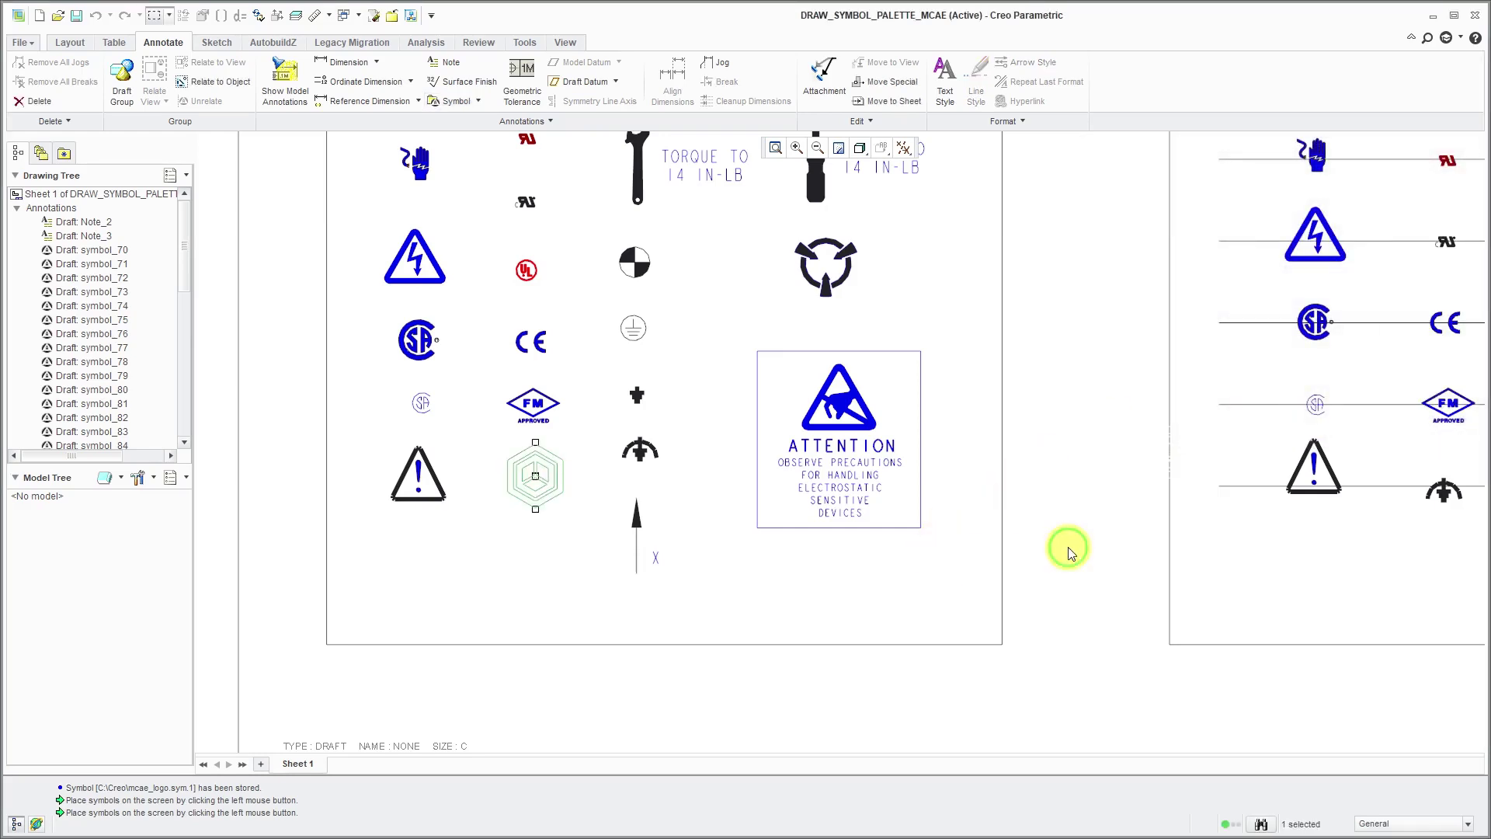
scroll(639, 506, down, 3)
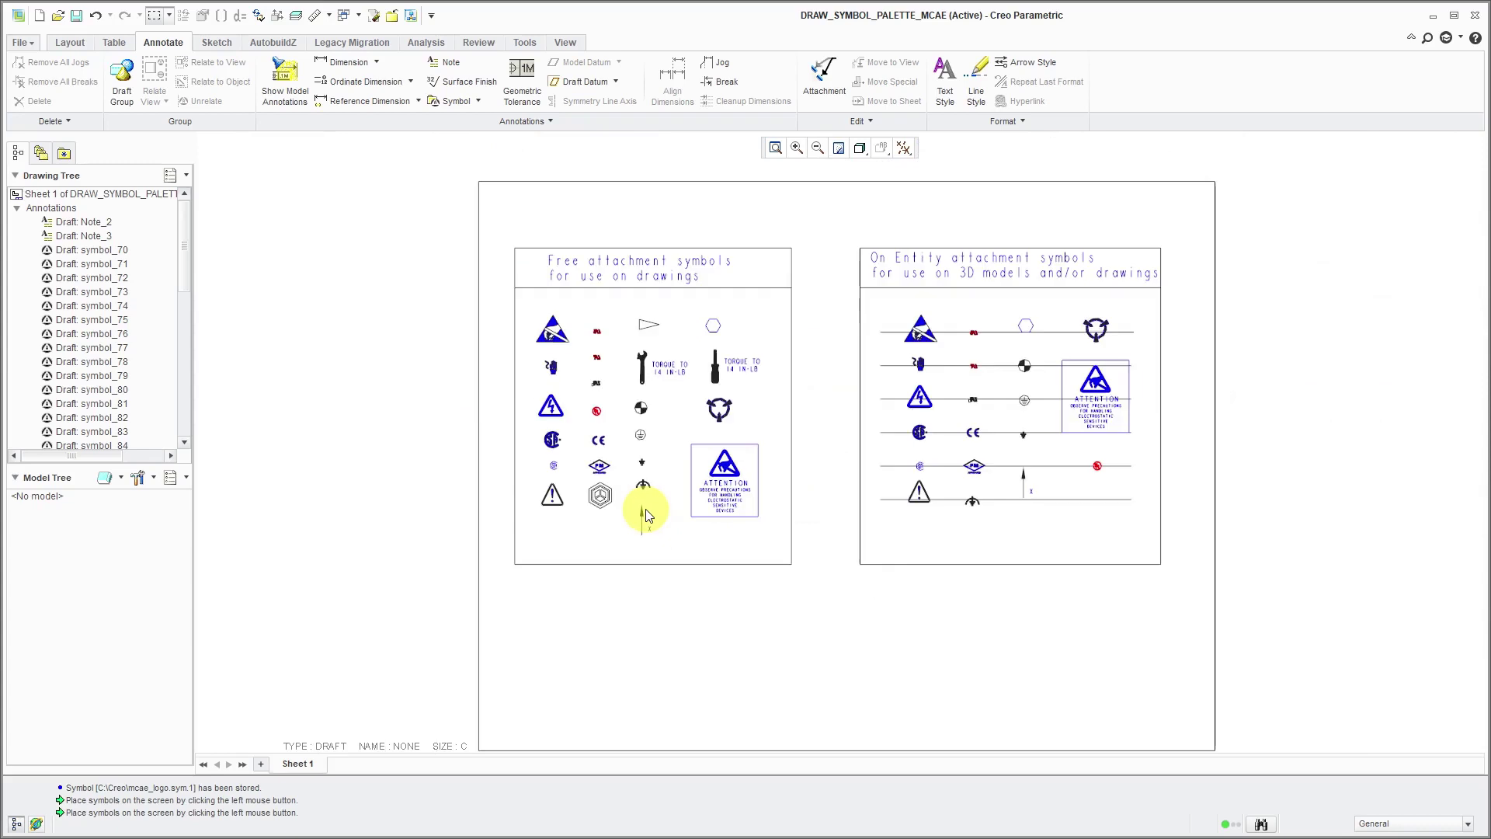
Step: Save the DRAW_SYMBOL_PALETTE_MCAE drawing with the new logo symbol
click(77, 15)
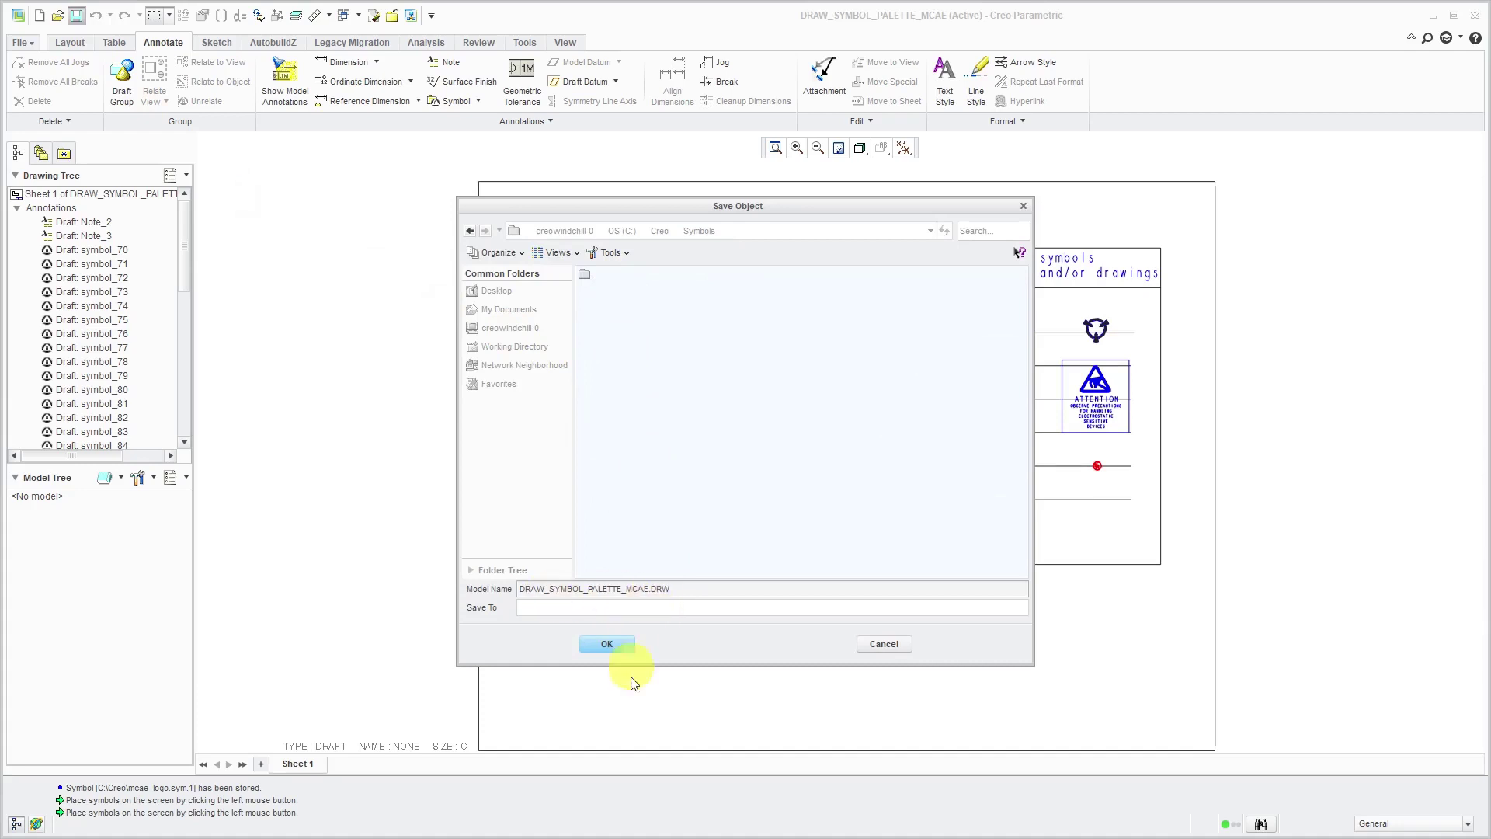
click(606, 644)
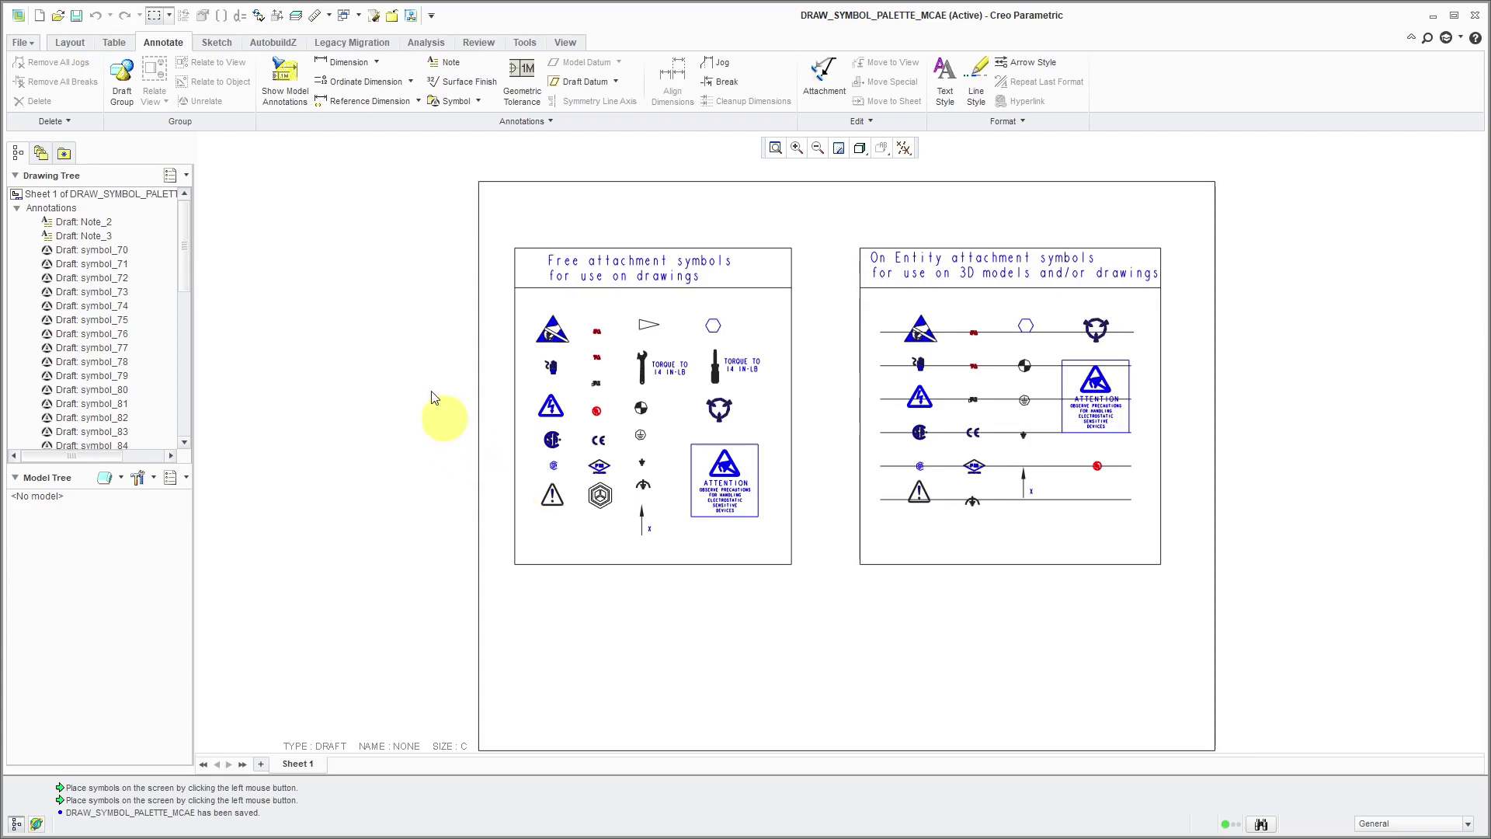
Step: In the Configuration Editor, add a new option and search for options matching 'symbol'
click(22, 43)
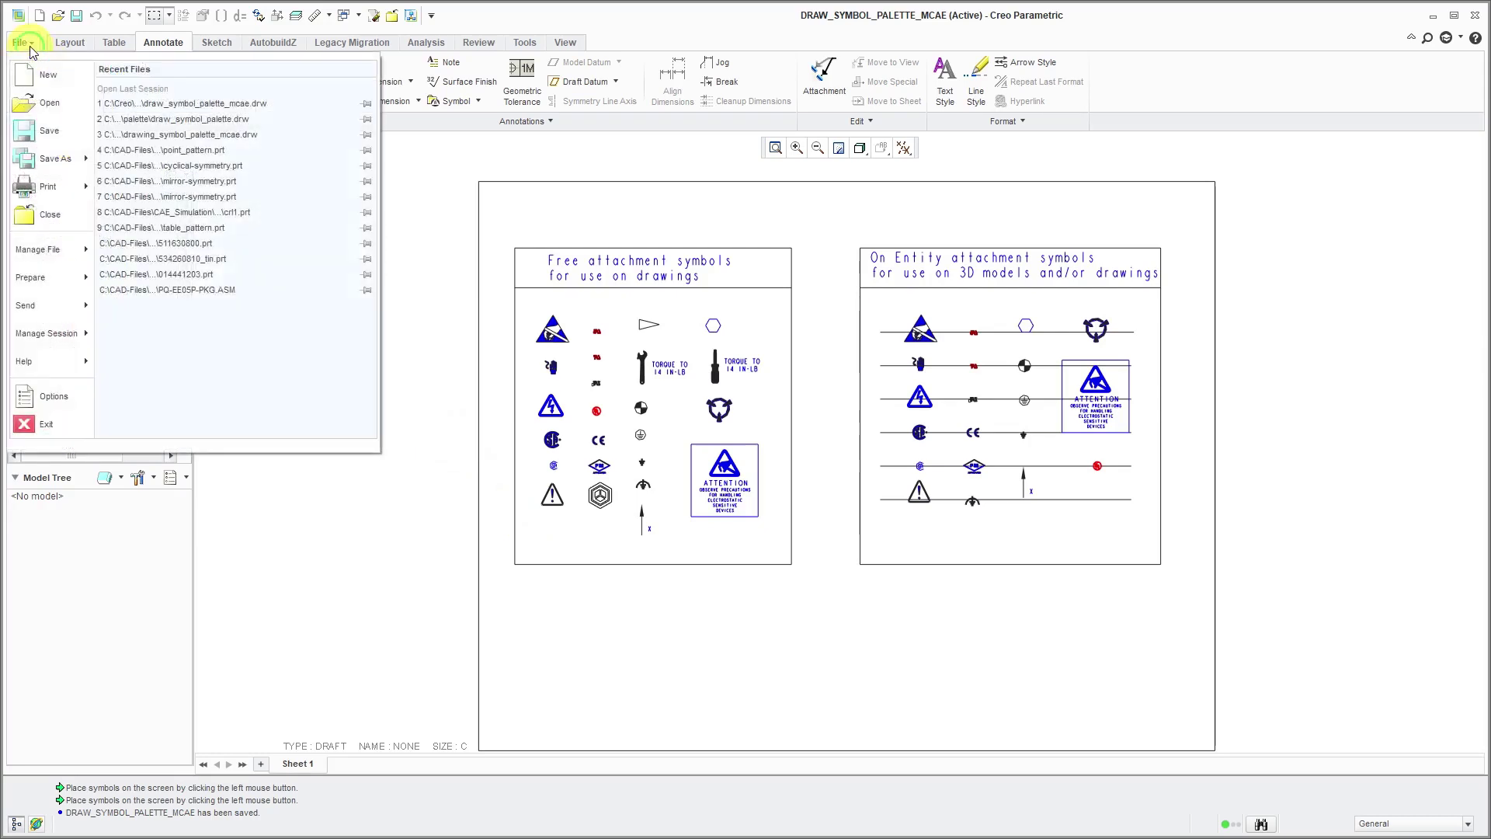
click(62, 411)
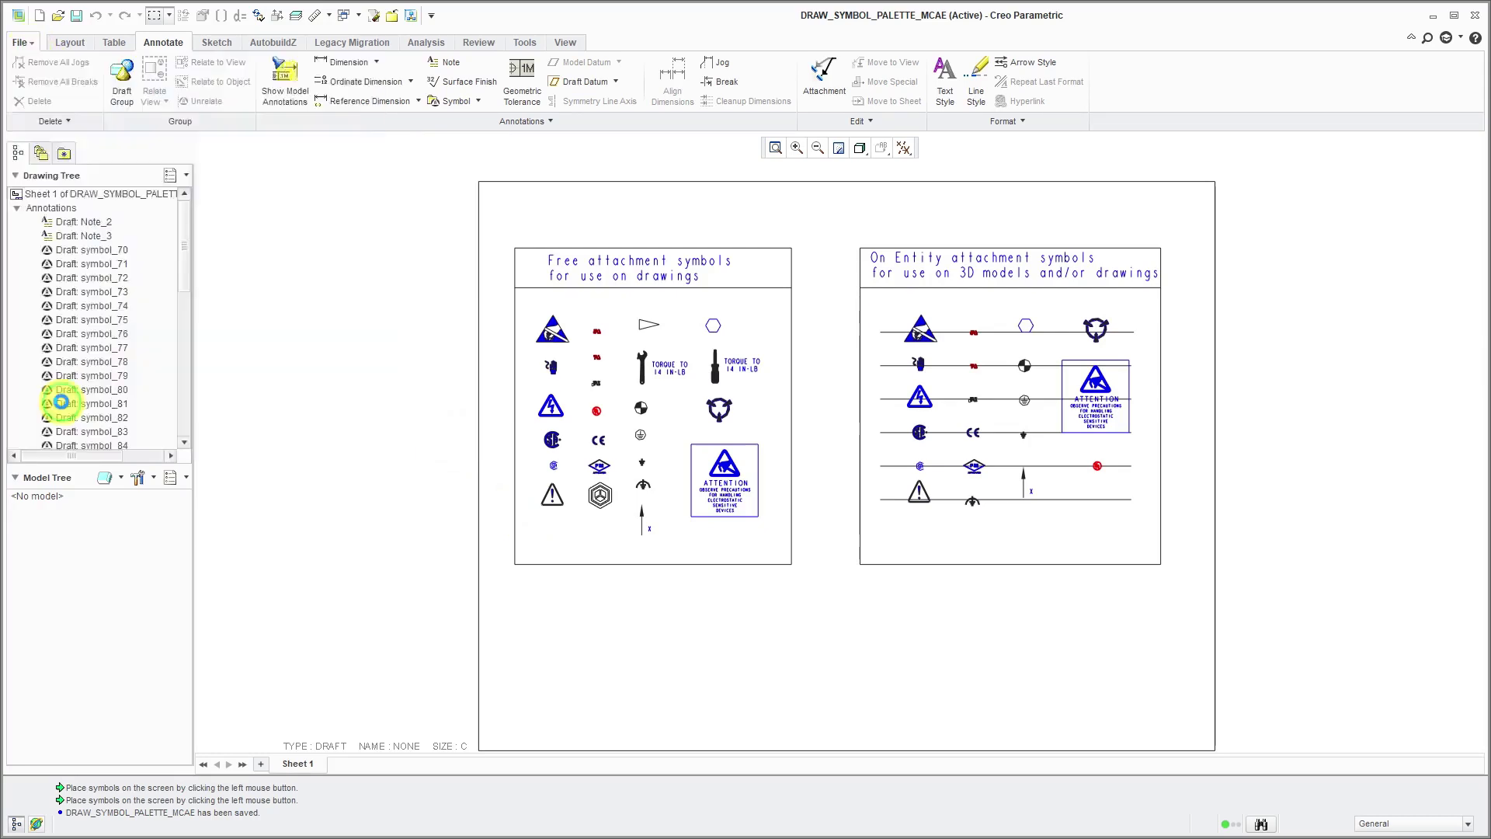
click(482, 343)
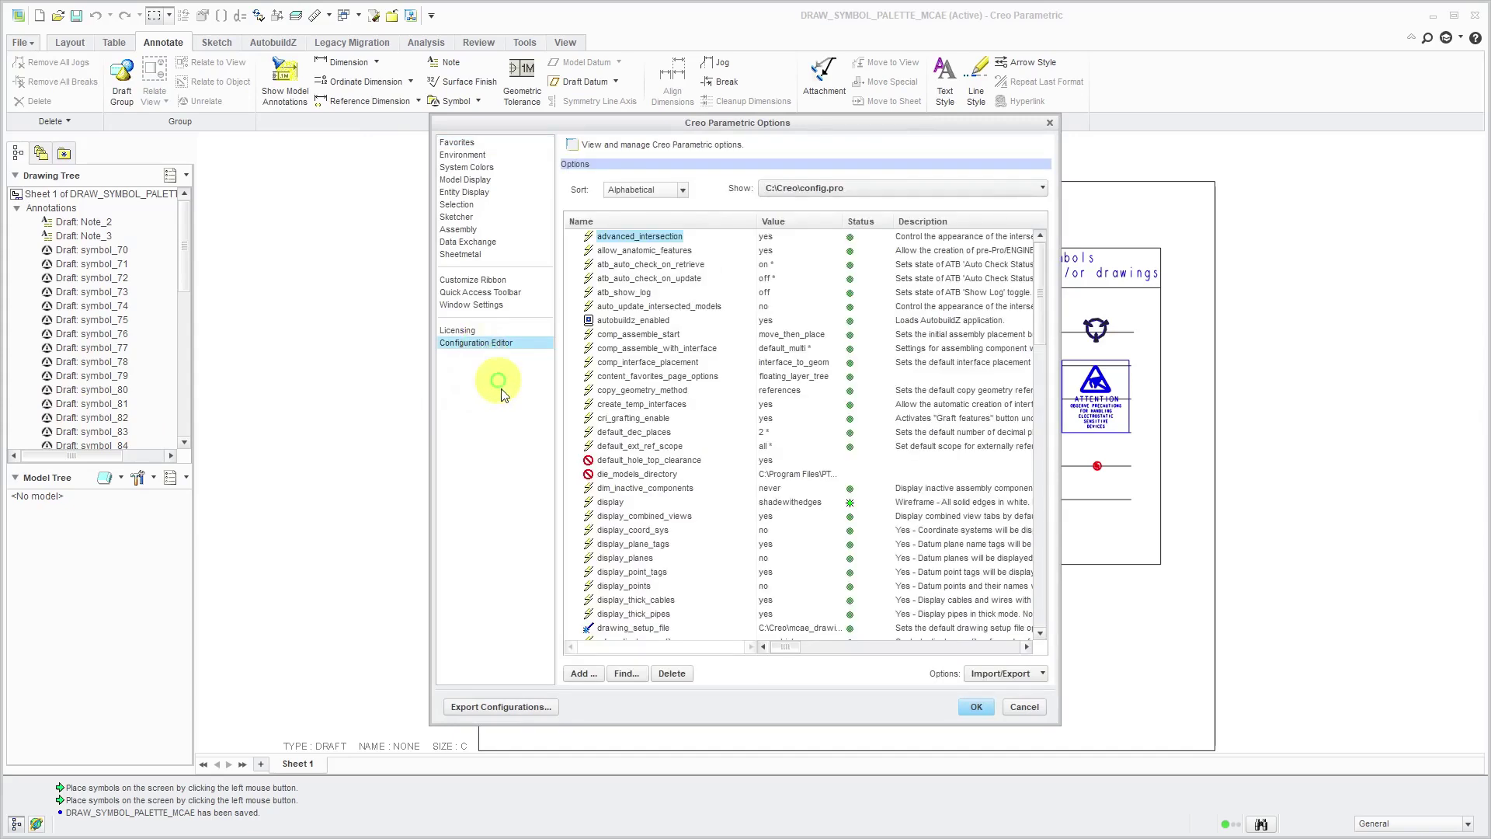
click(583, 673)
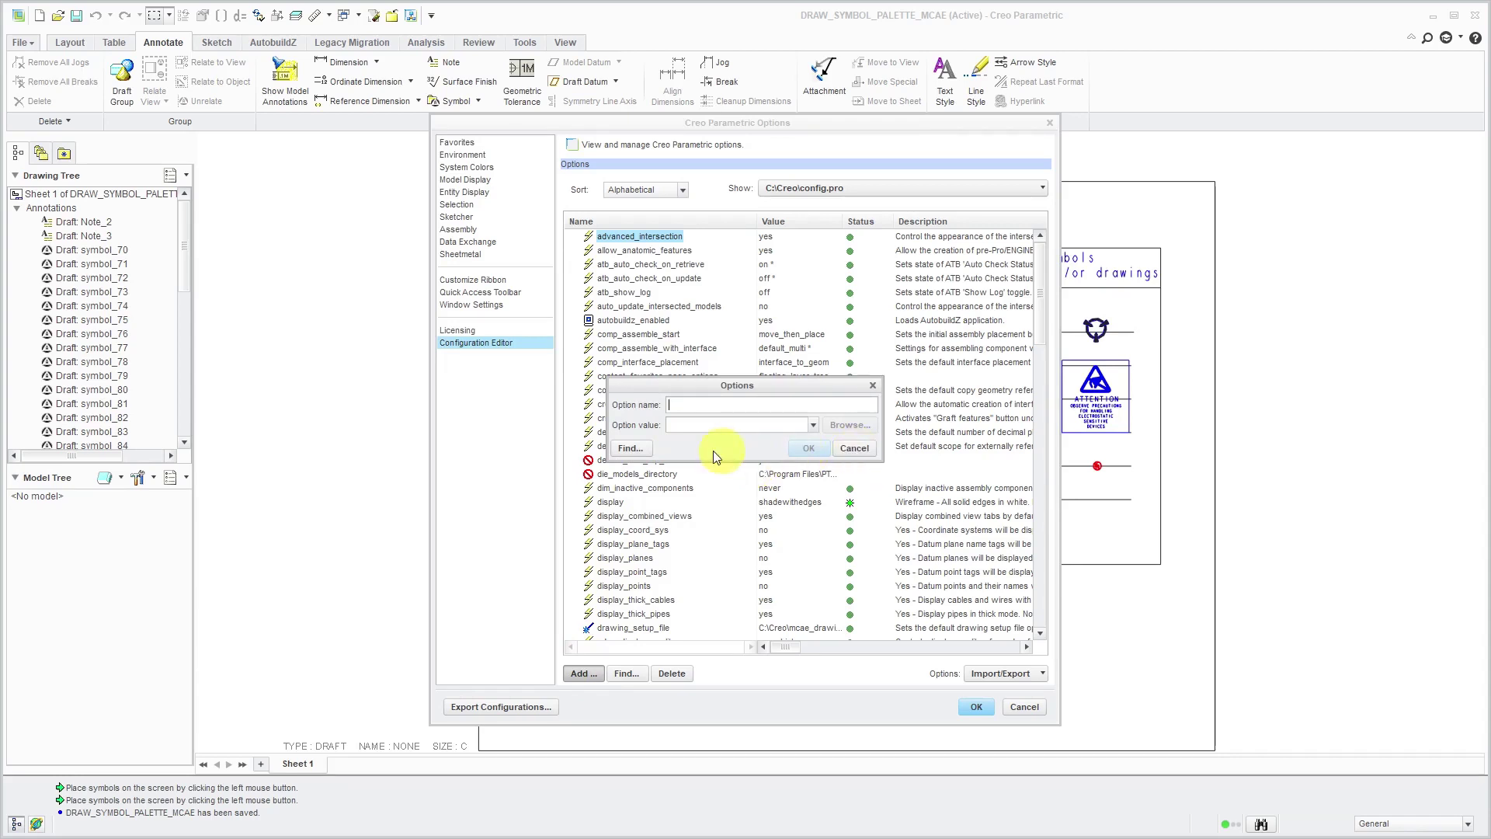
click(635, 449)
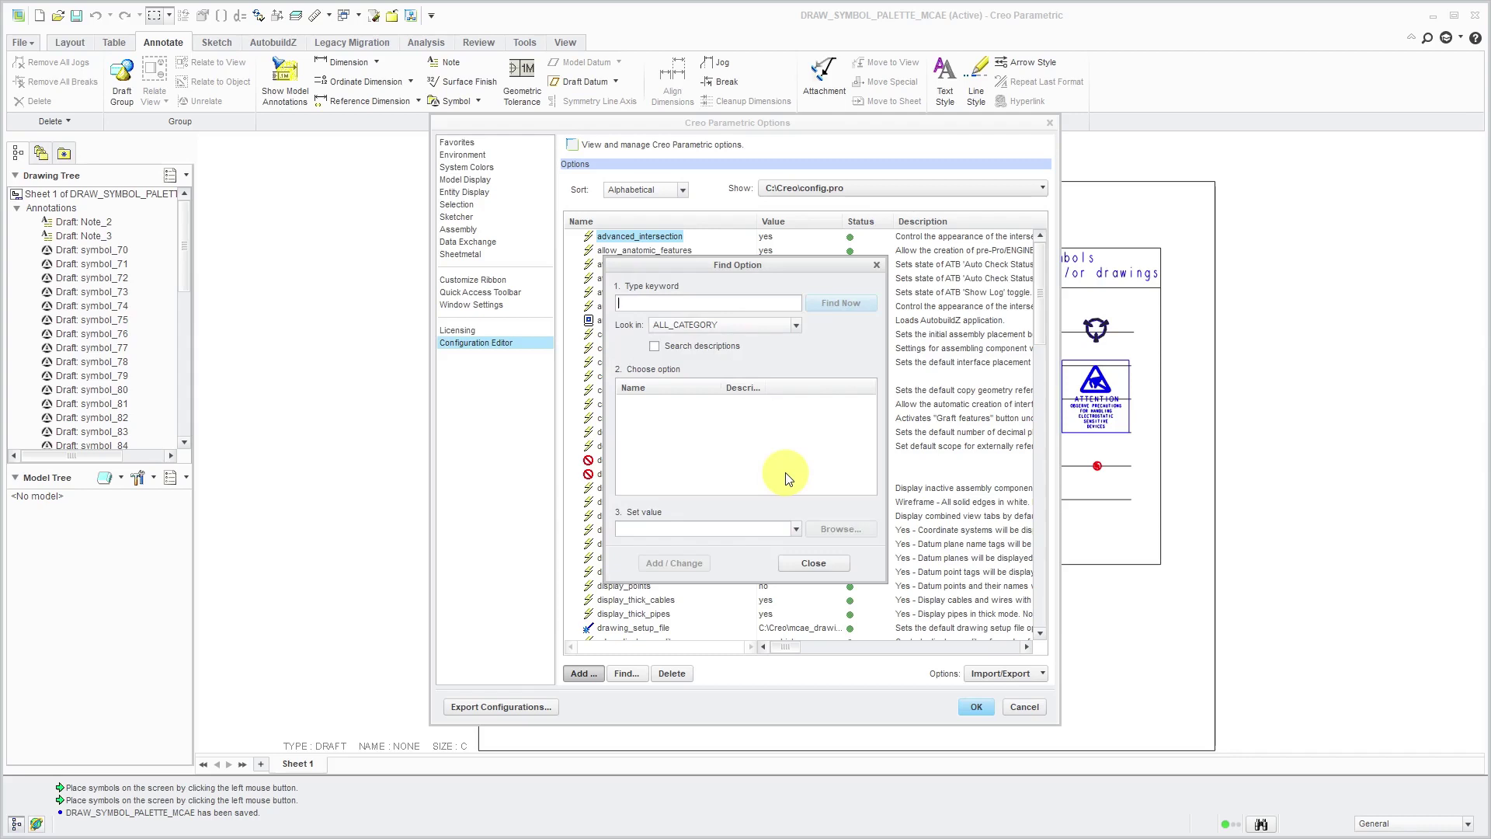
text(symbo)
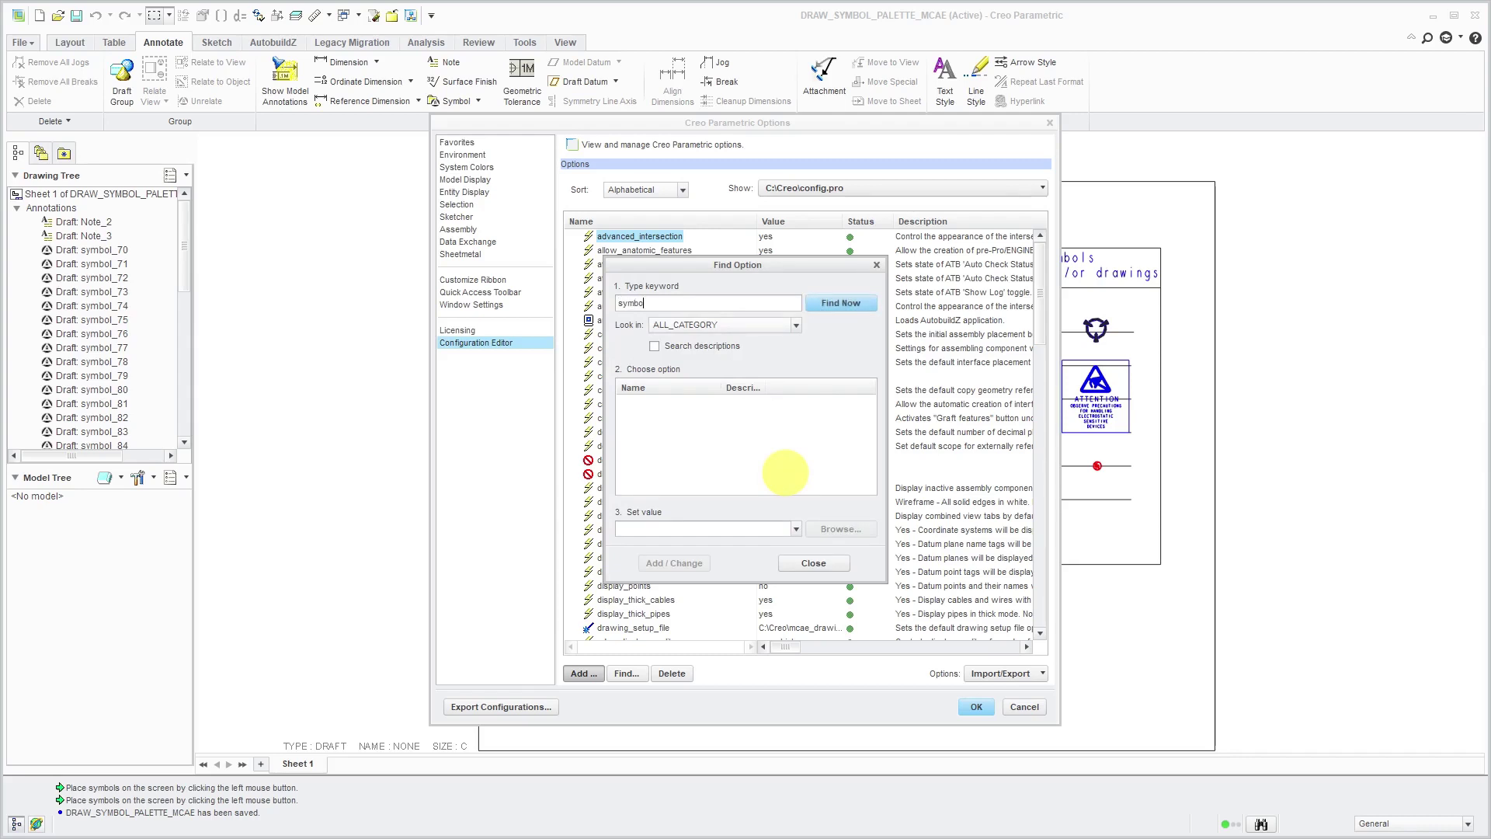
text(l)
key(Return)
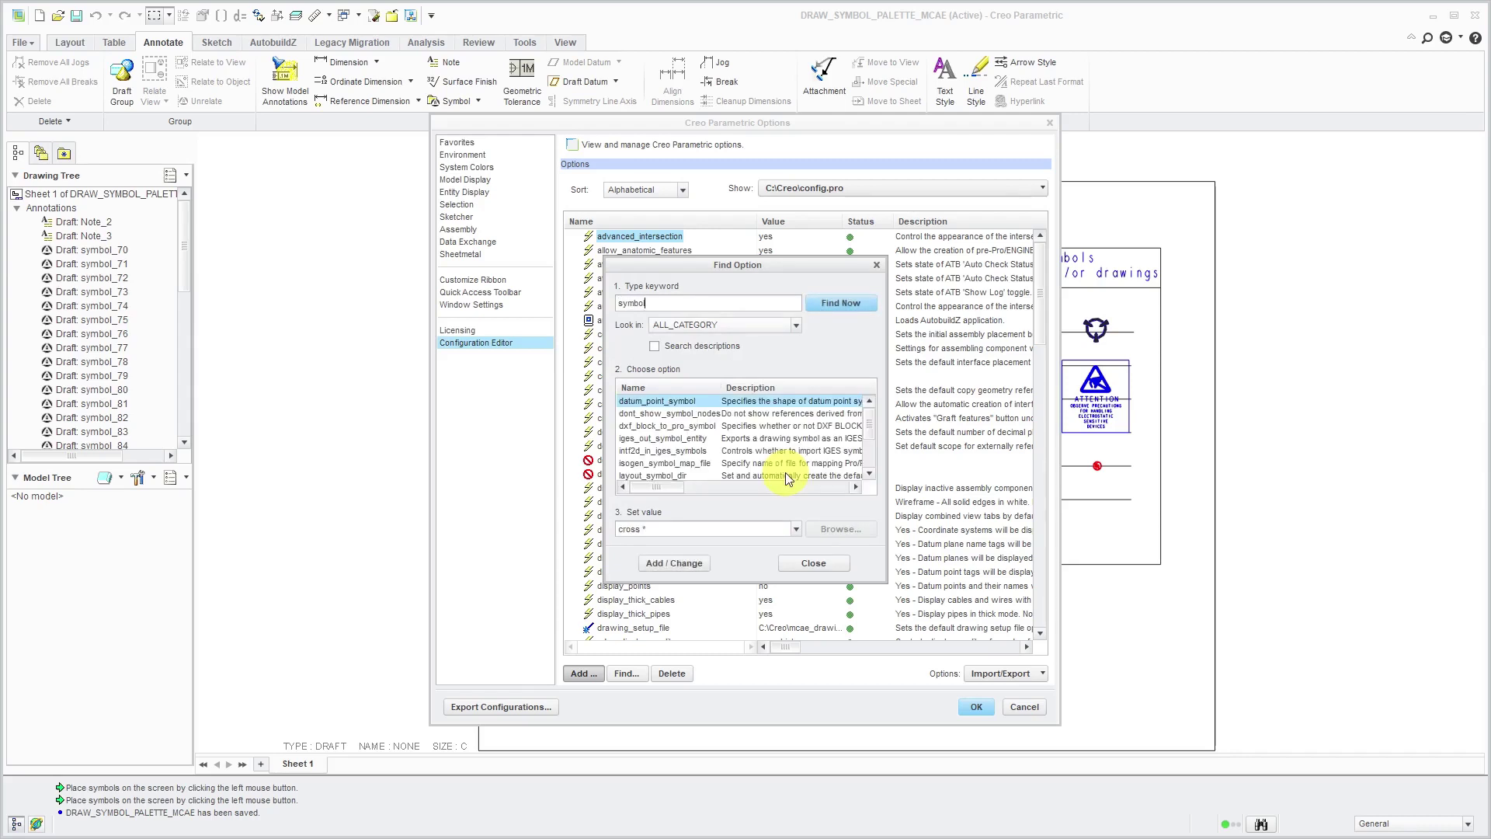
Step: Set symbol_instance_palette_file to draw_symbol_palette_mcae.drw from the Symbols folder
drag(722, 386, 735, 387)
scroll(795, 435, down, 1)
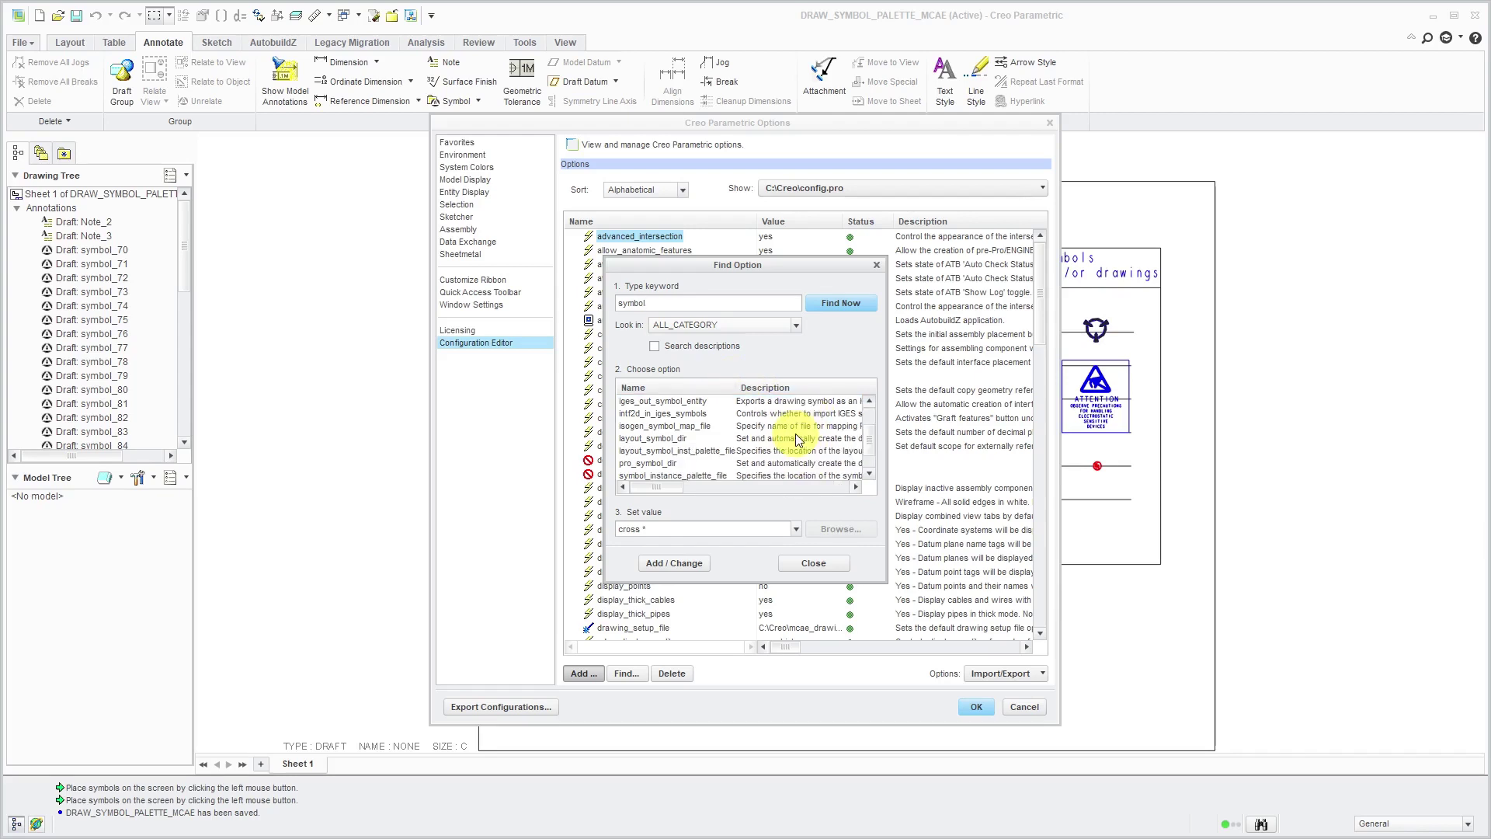
click(709, 476)
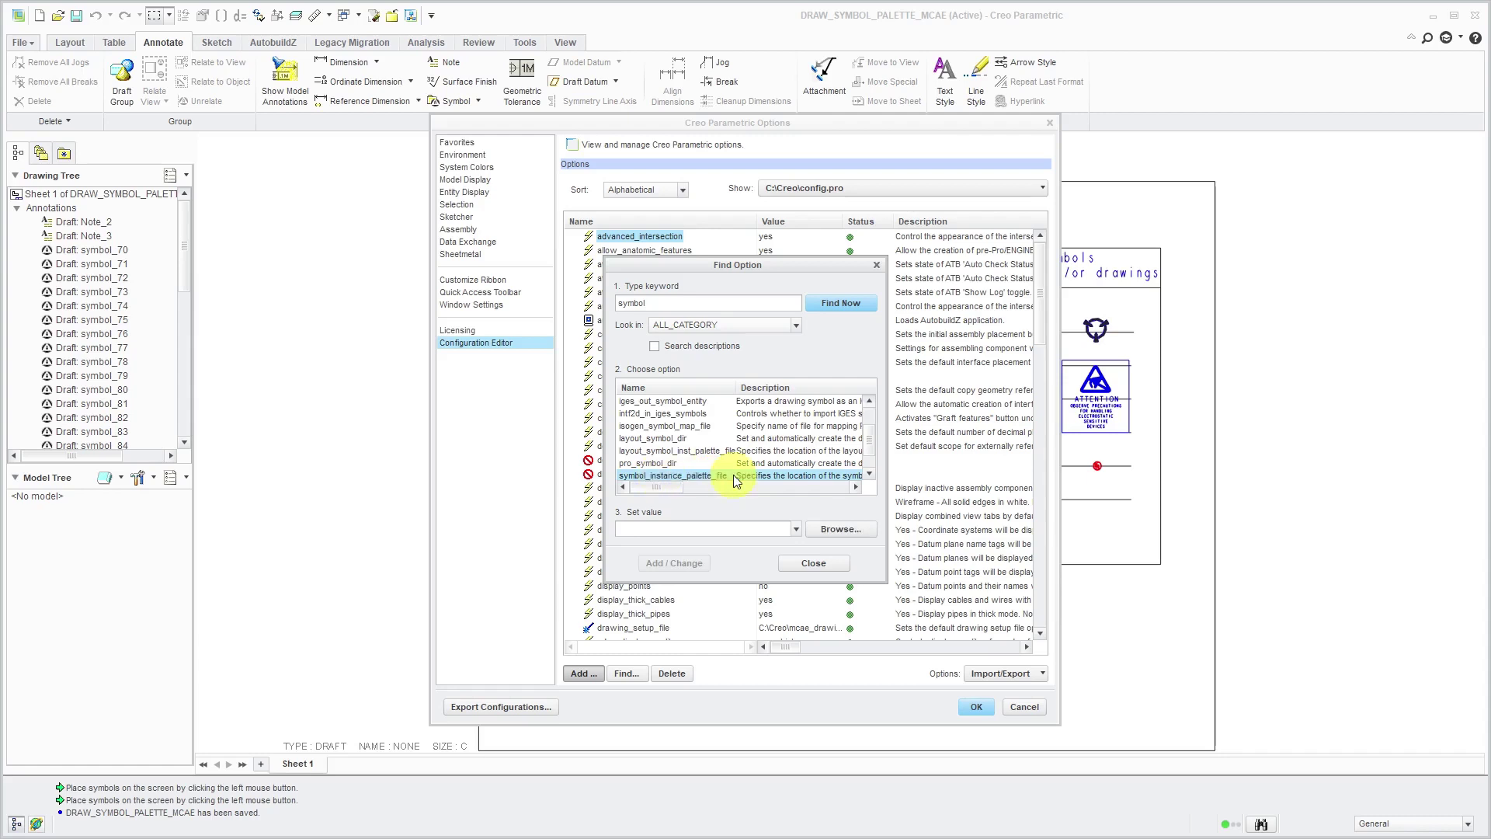
click(837, 528)
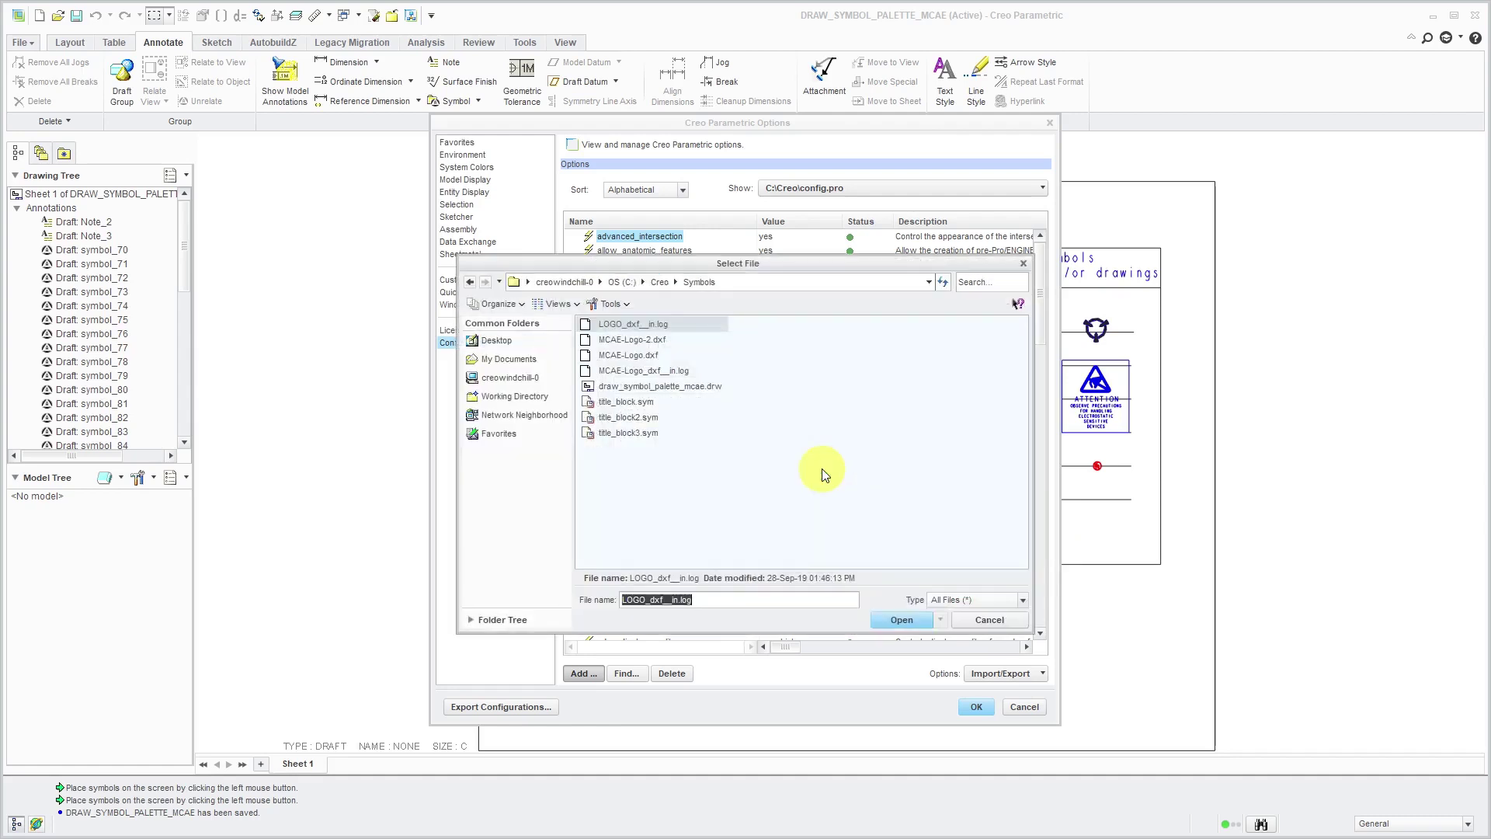
click(692, 389)
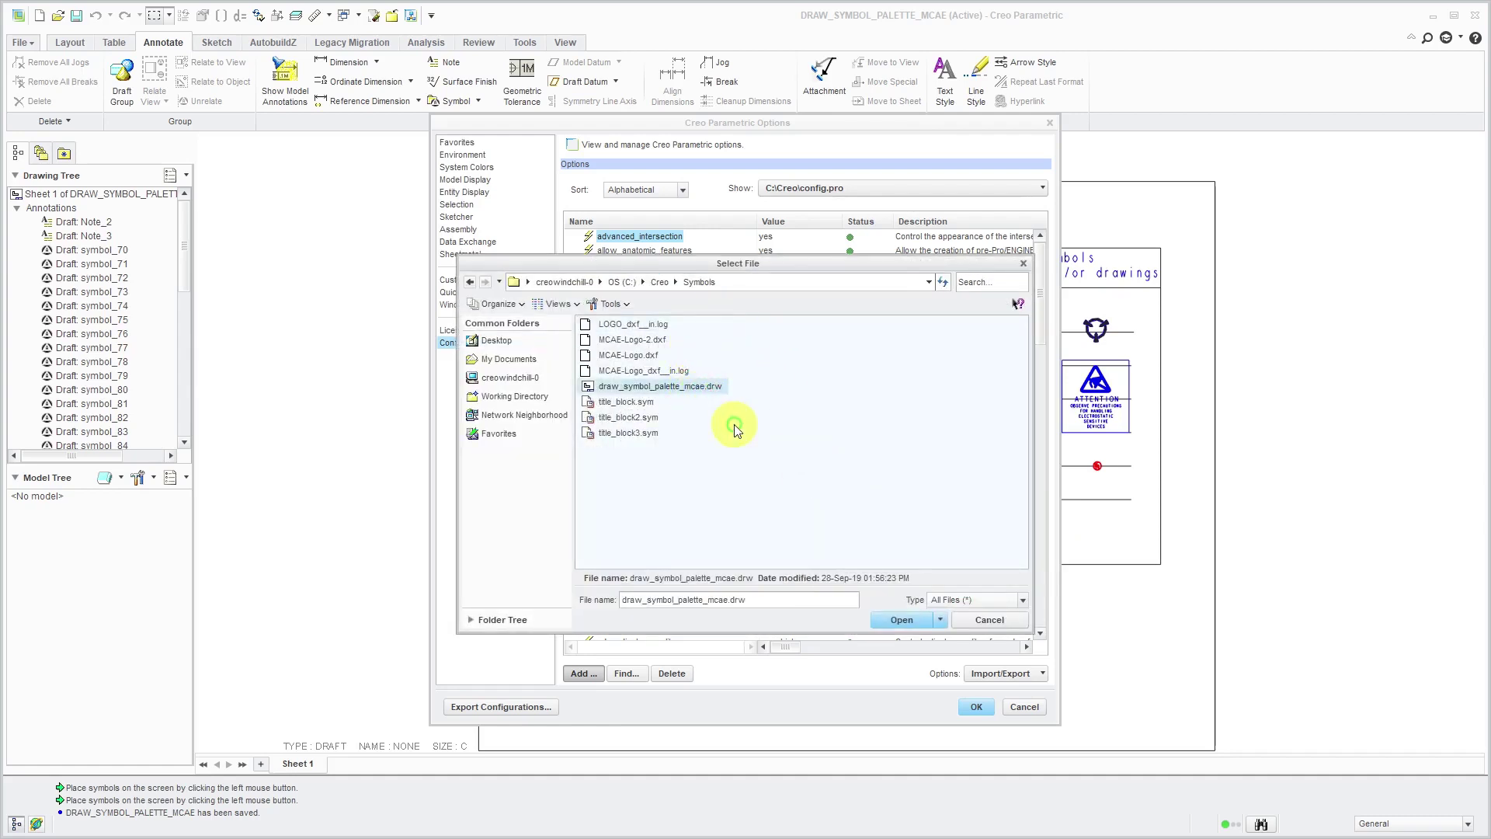
click(901, 620)
click(695, 564)
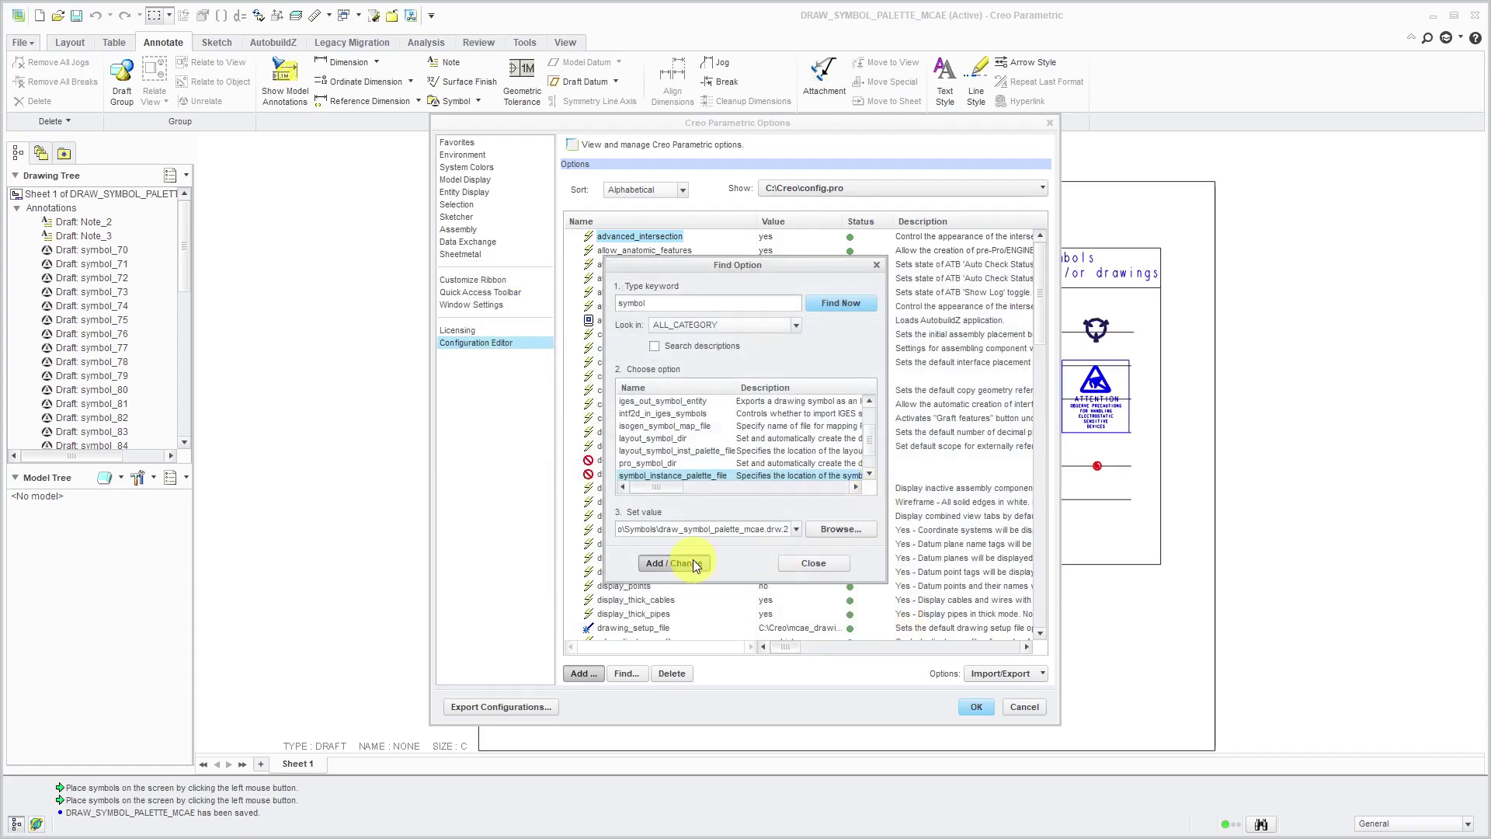
click(833, 565)
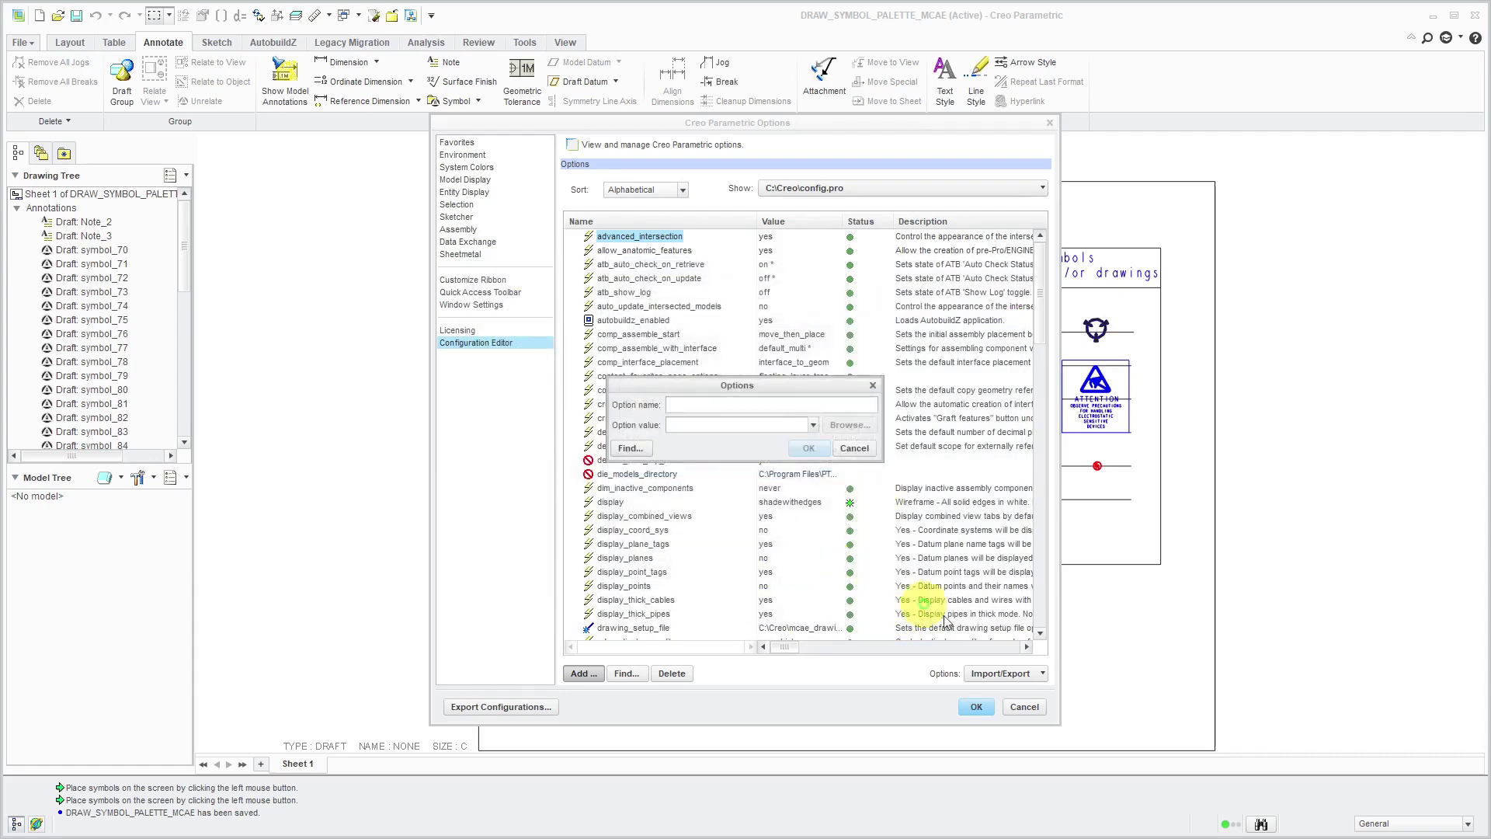
click(854, 449)
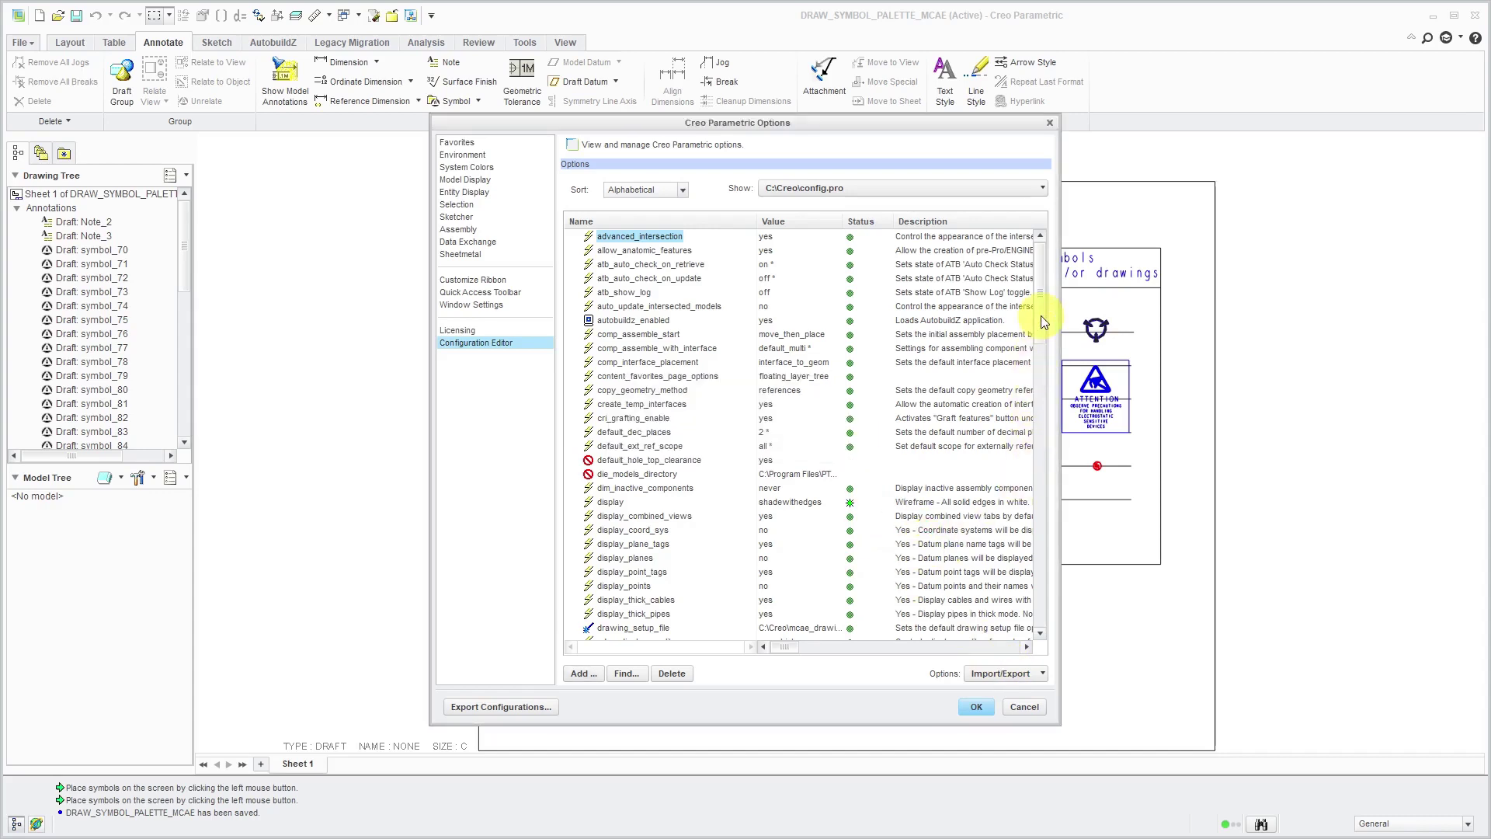
Step: Export the settings to config.pro in C:\Creo and close Creo Parametric Options
drag(1040, 315, 1036, 548)
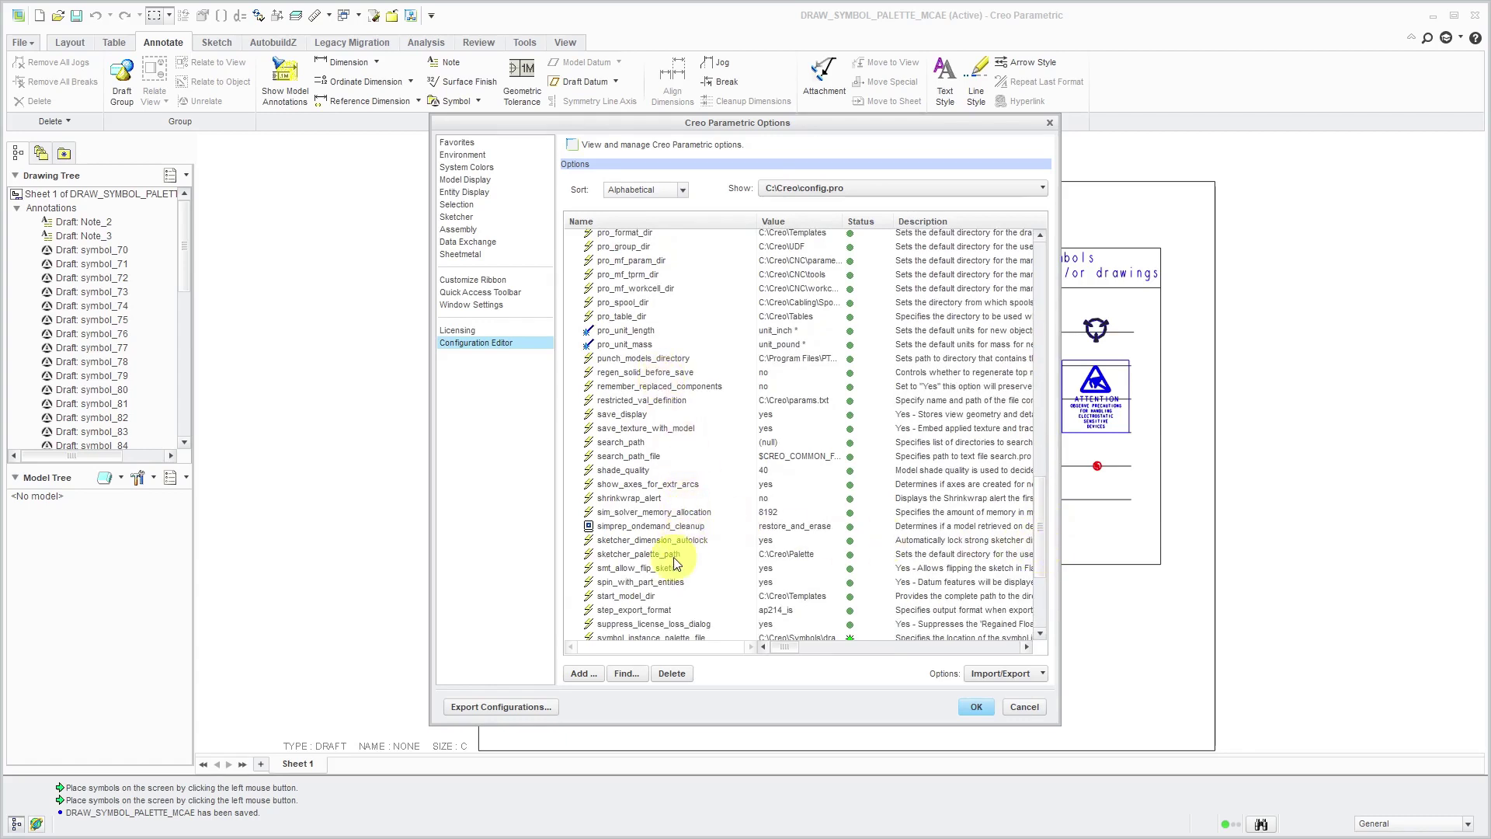
scroll(674, 543, down, 1)
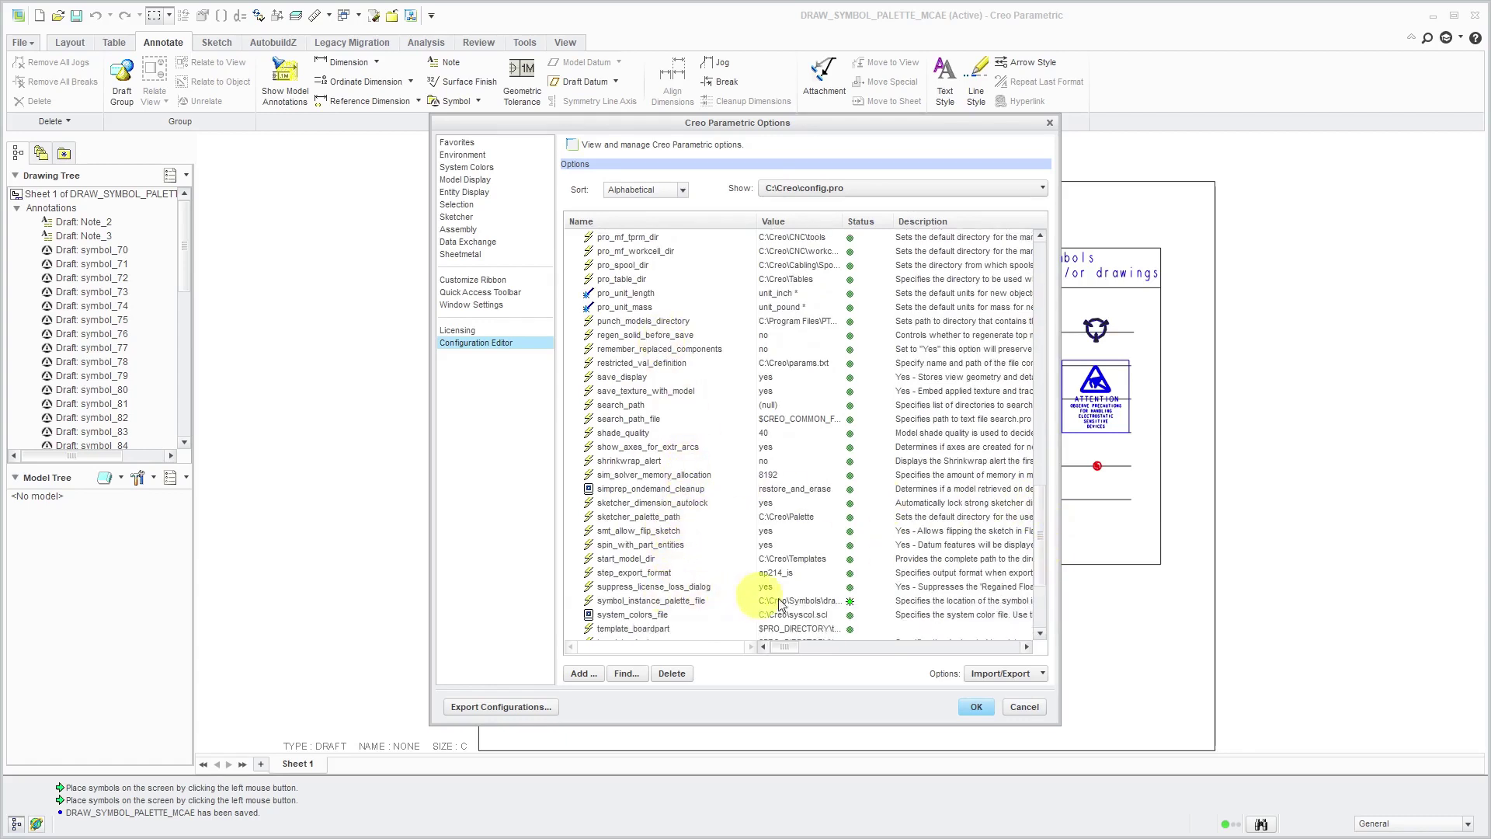
drag(841, 214, 962, 220)
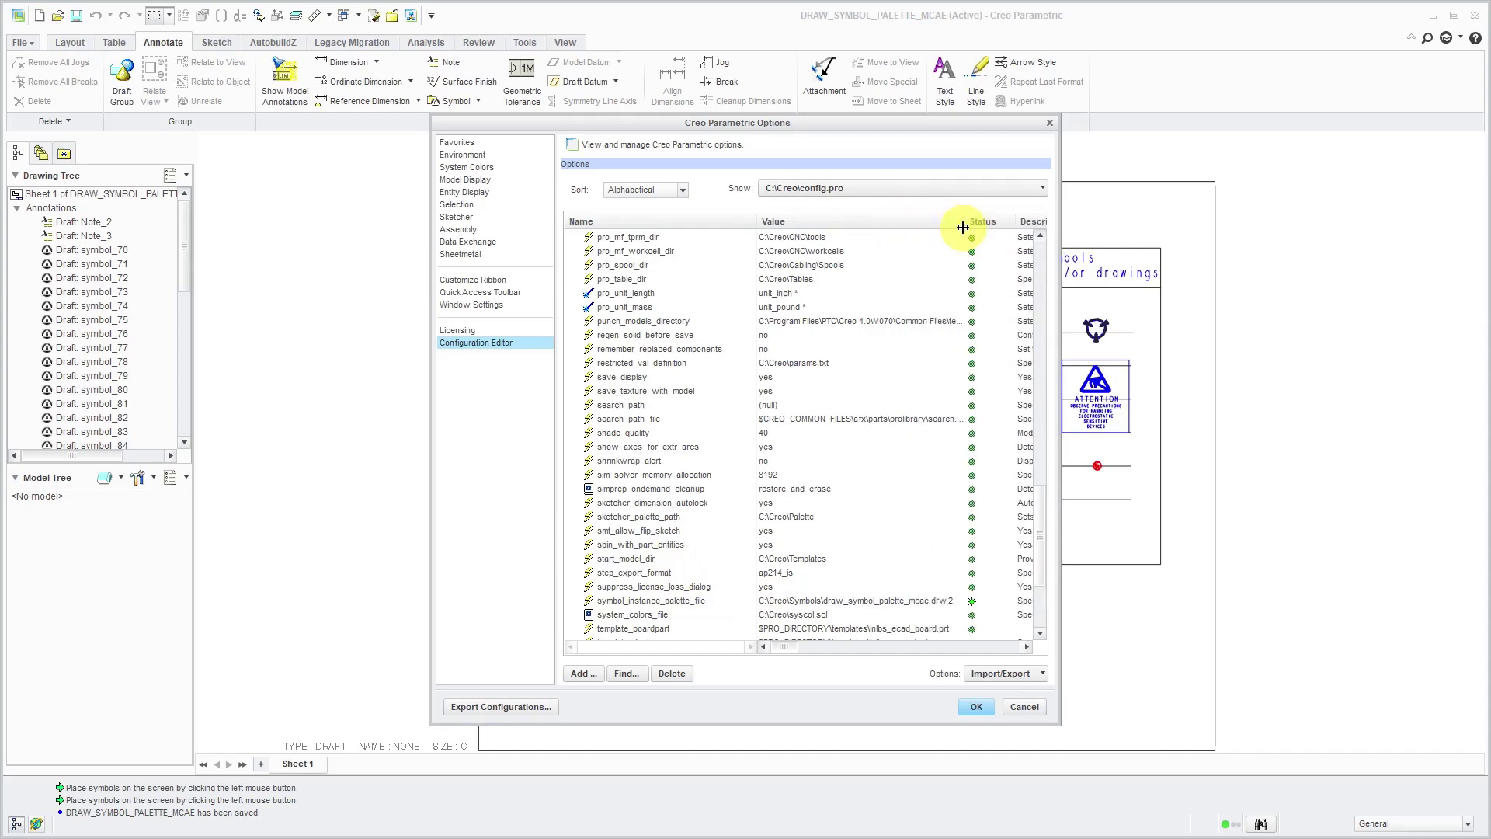
click(1027, 680)
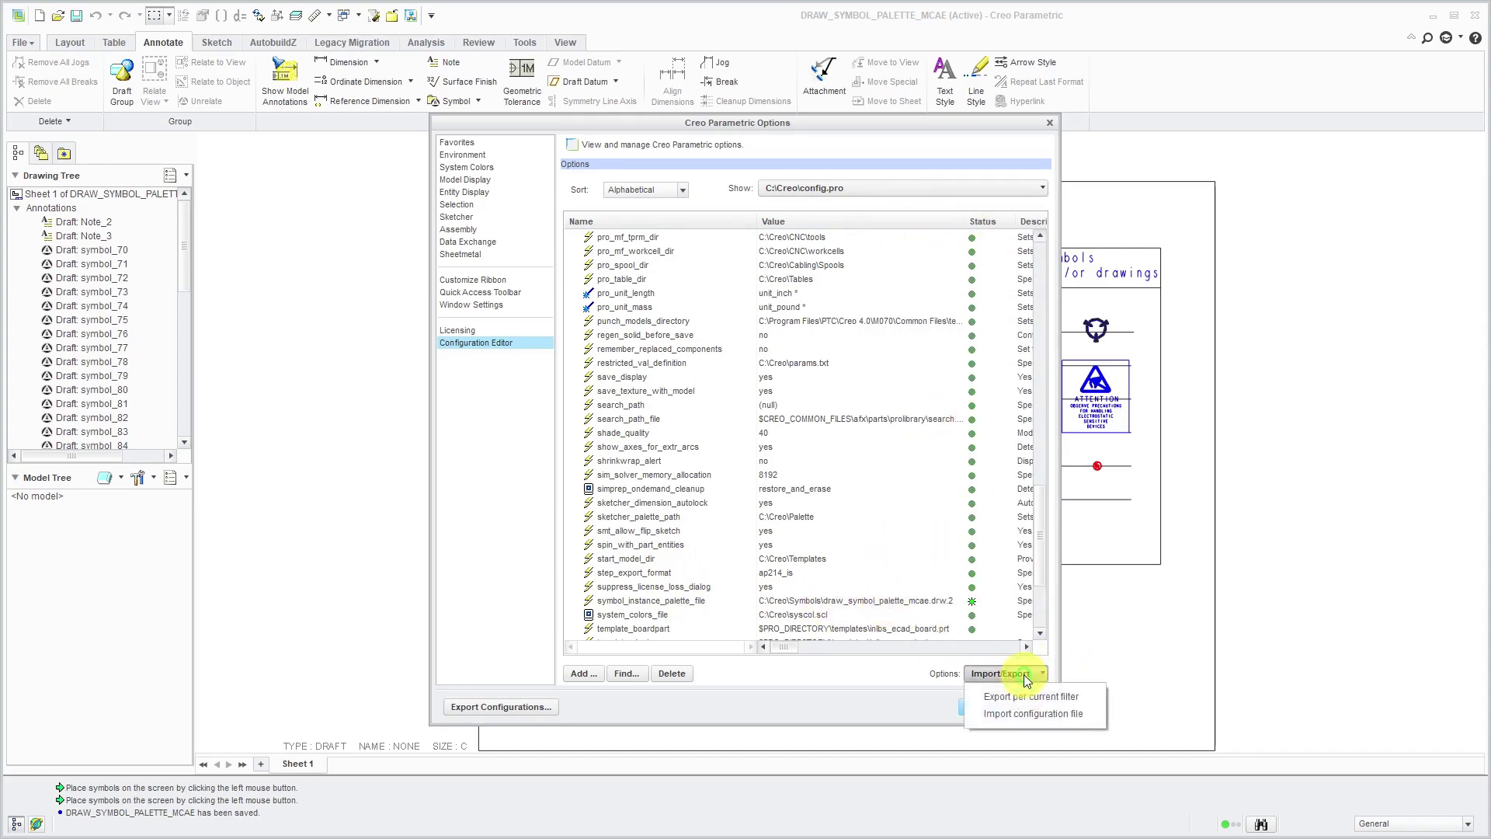
click(1021, 692)
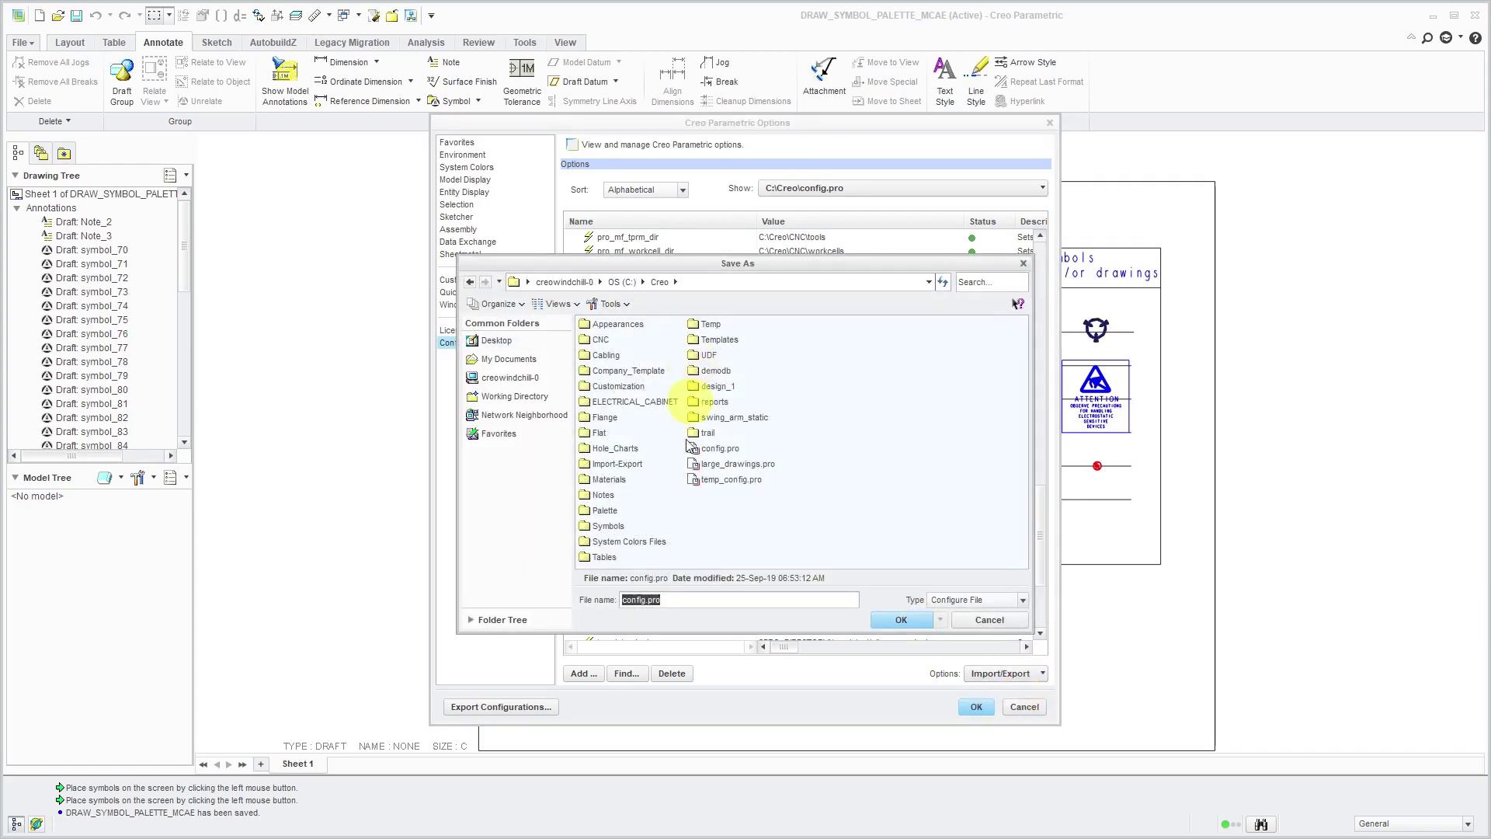
click(901, 619)
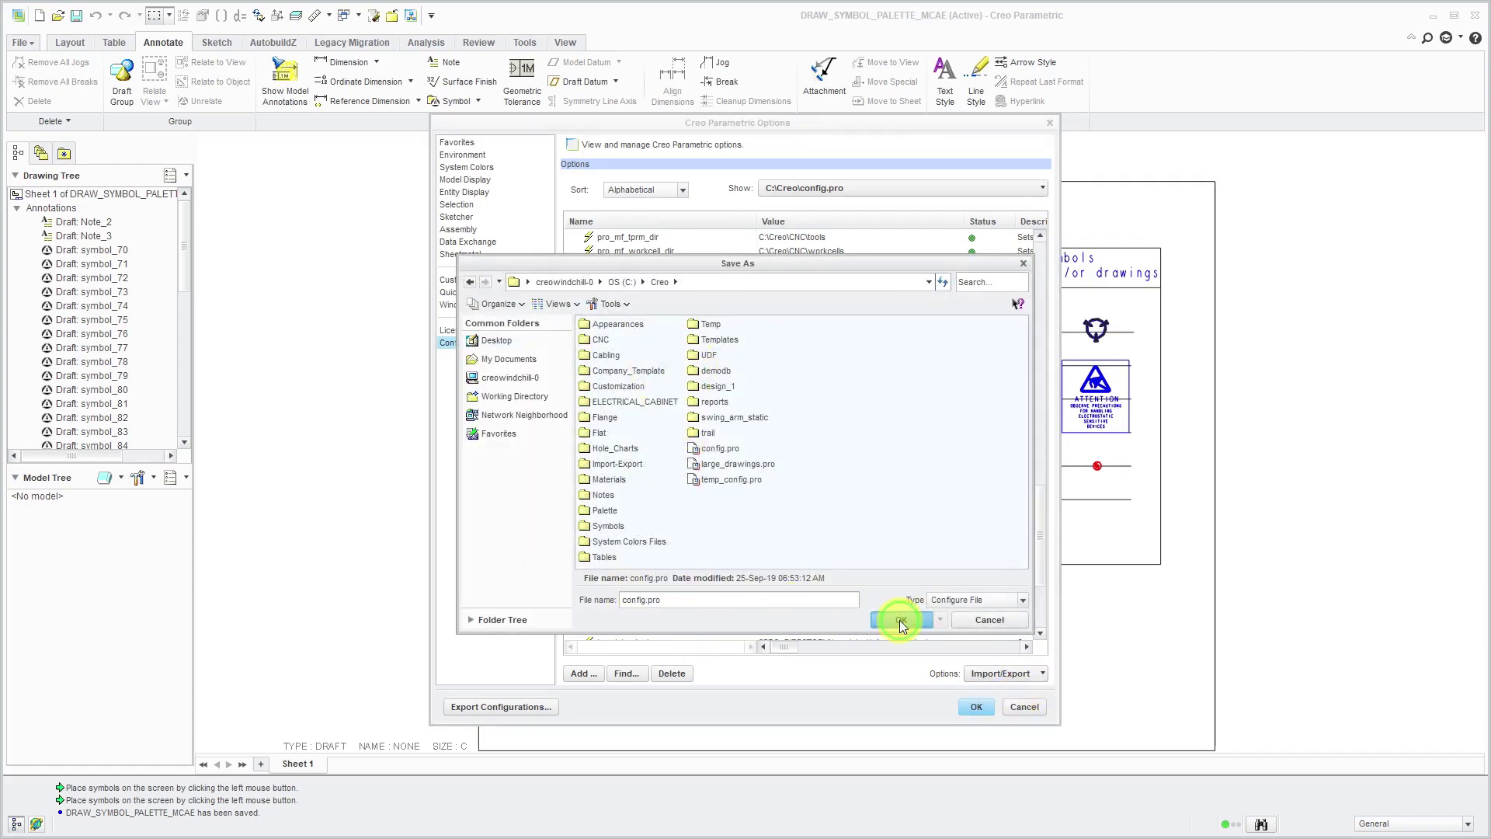
click(973, 706)
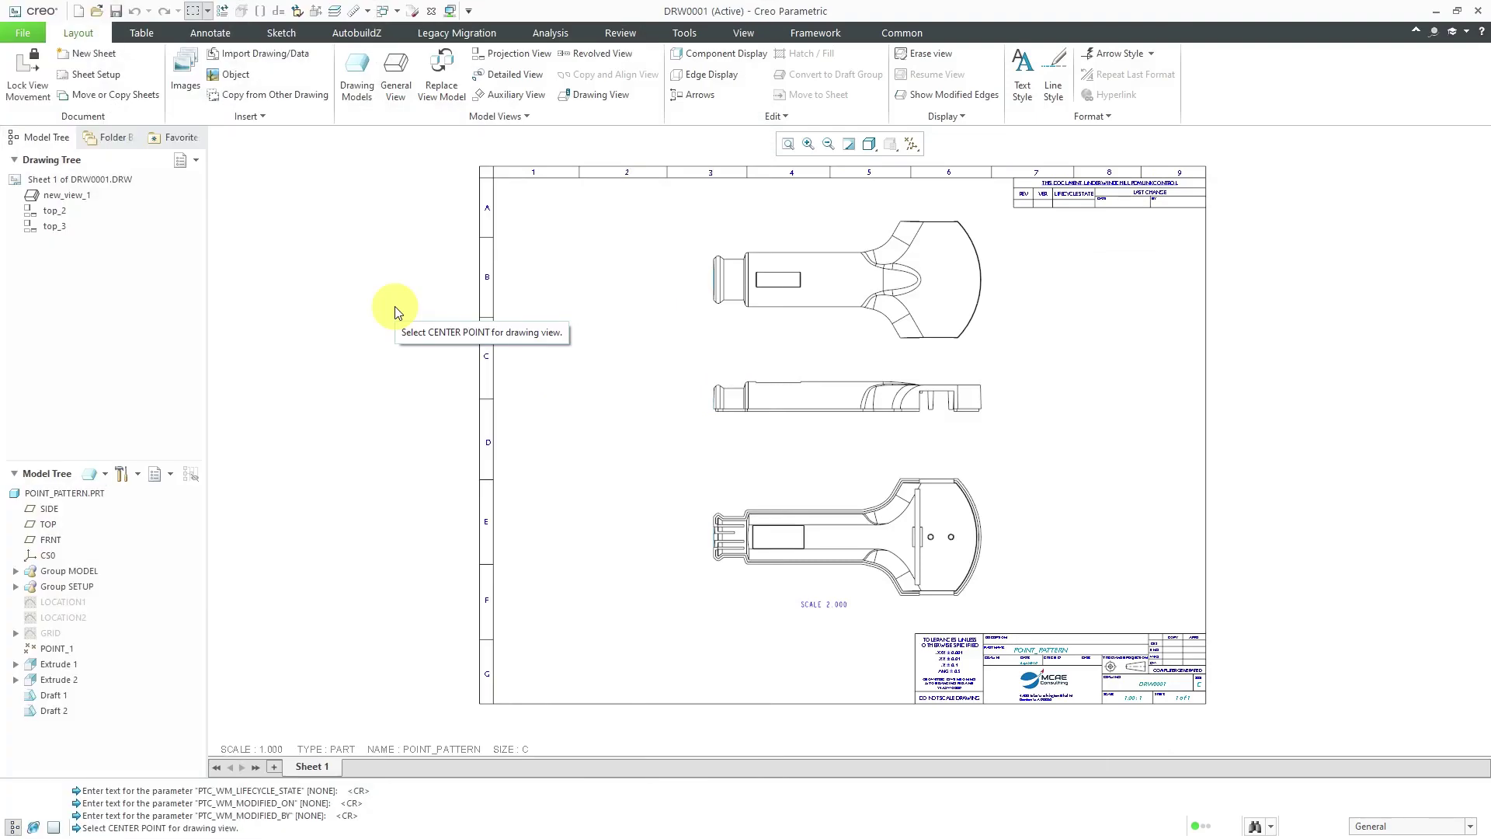
Step: Place the MCAE palette's hexagon logo on the part's round head in DRW0001's top view
click(216, 31)
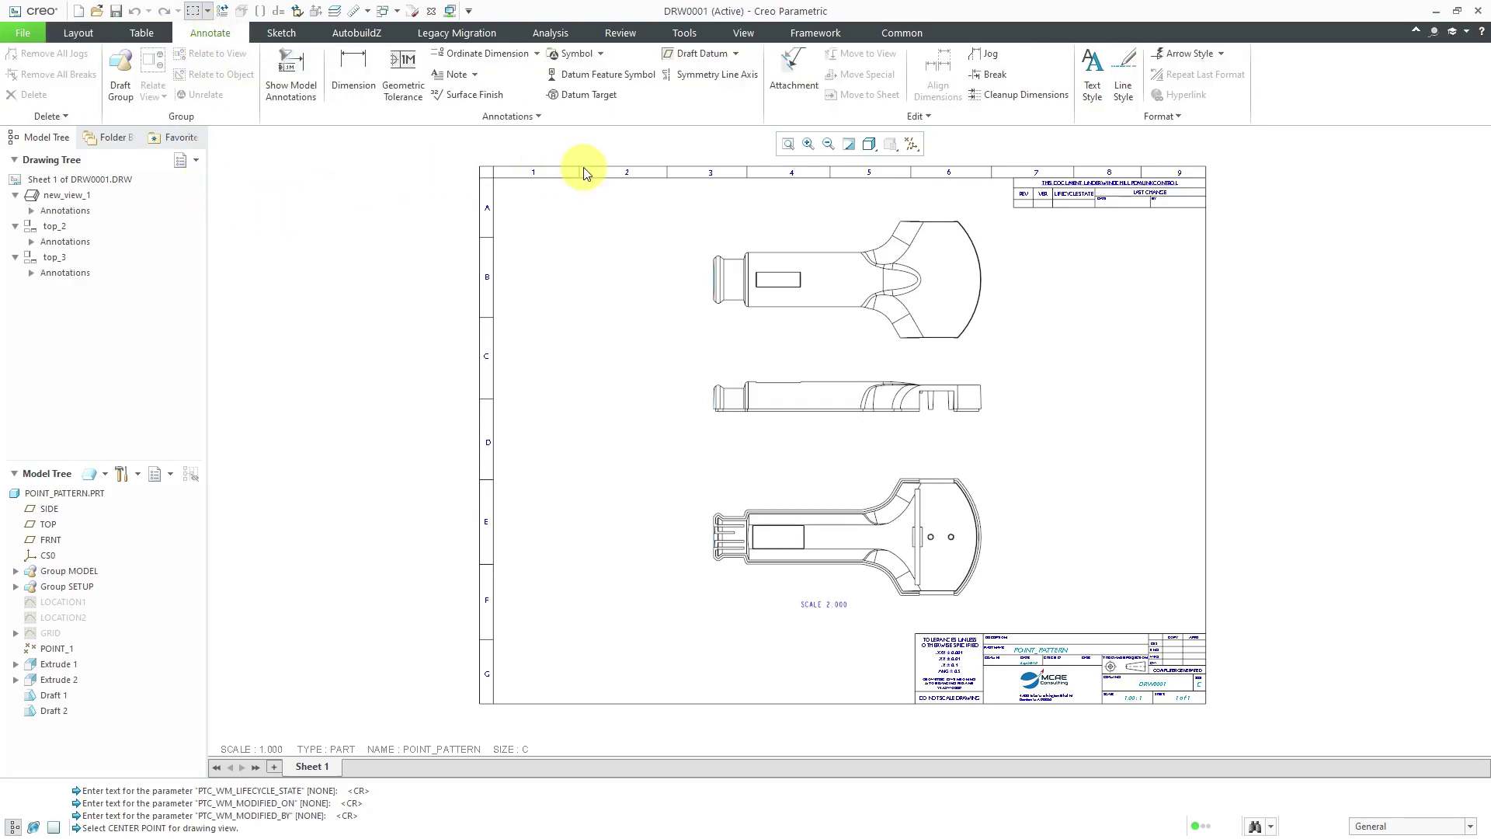
click(601, 54)
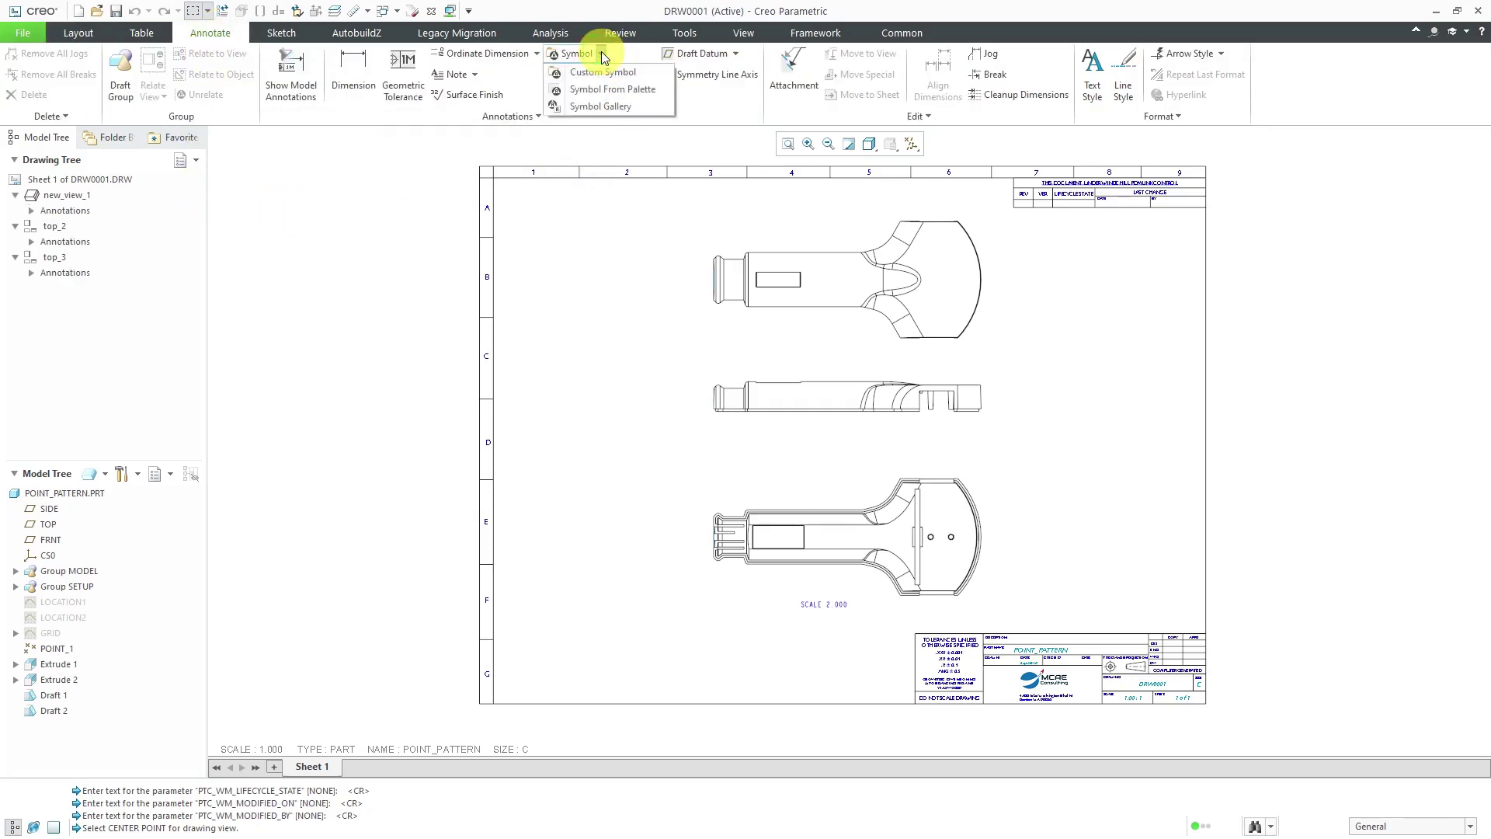
click(604, 94)
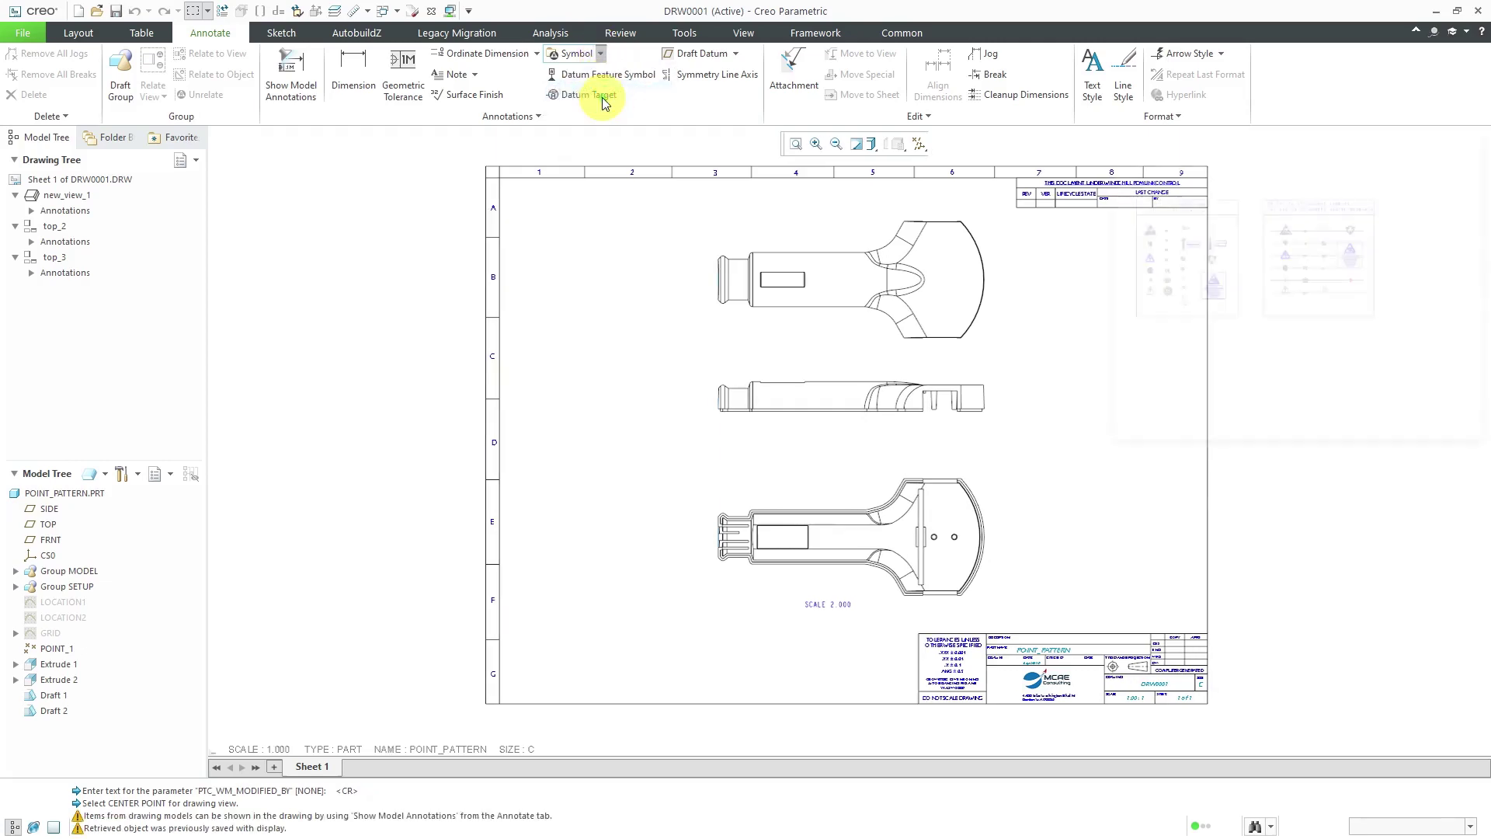
scroll(1148, 303, up, 5)
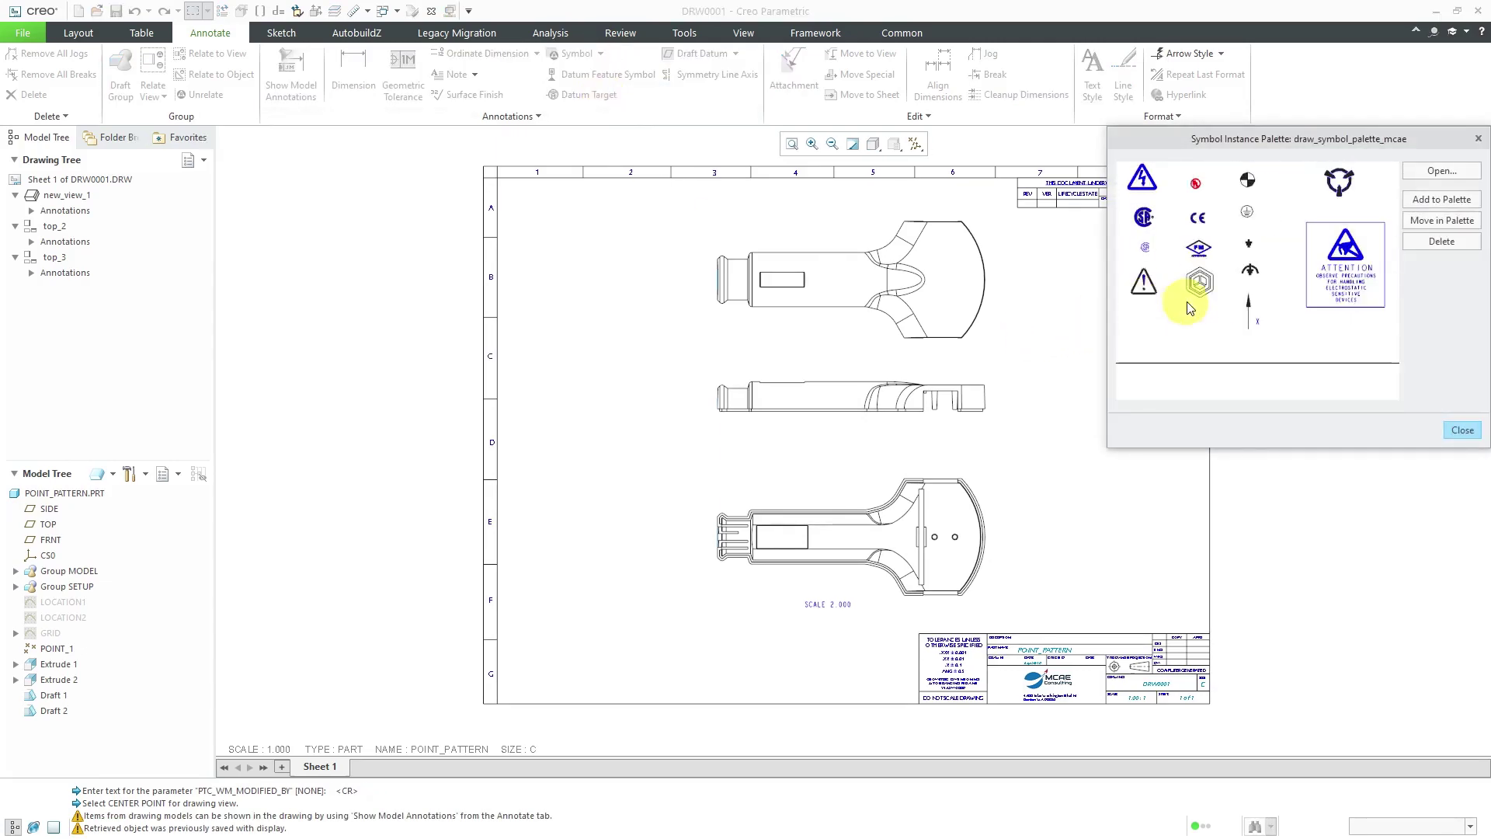
click(1202, 281)
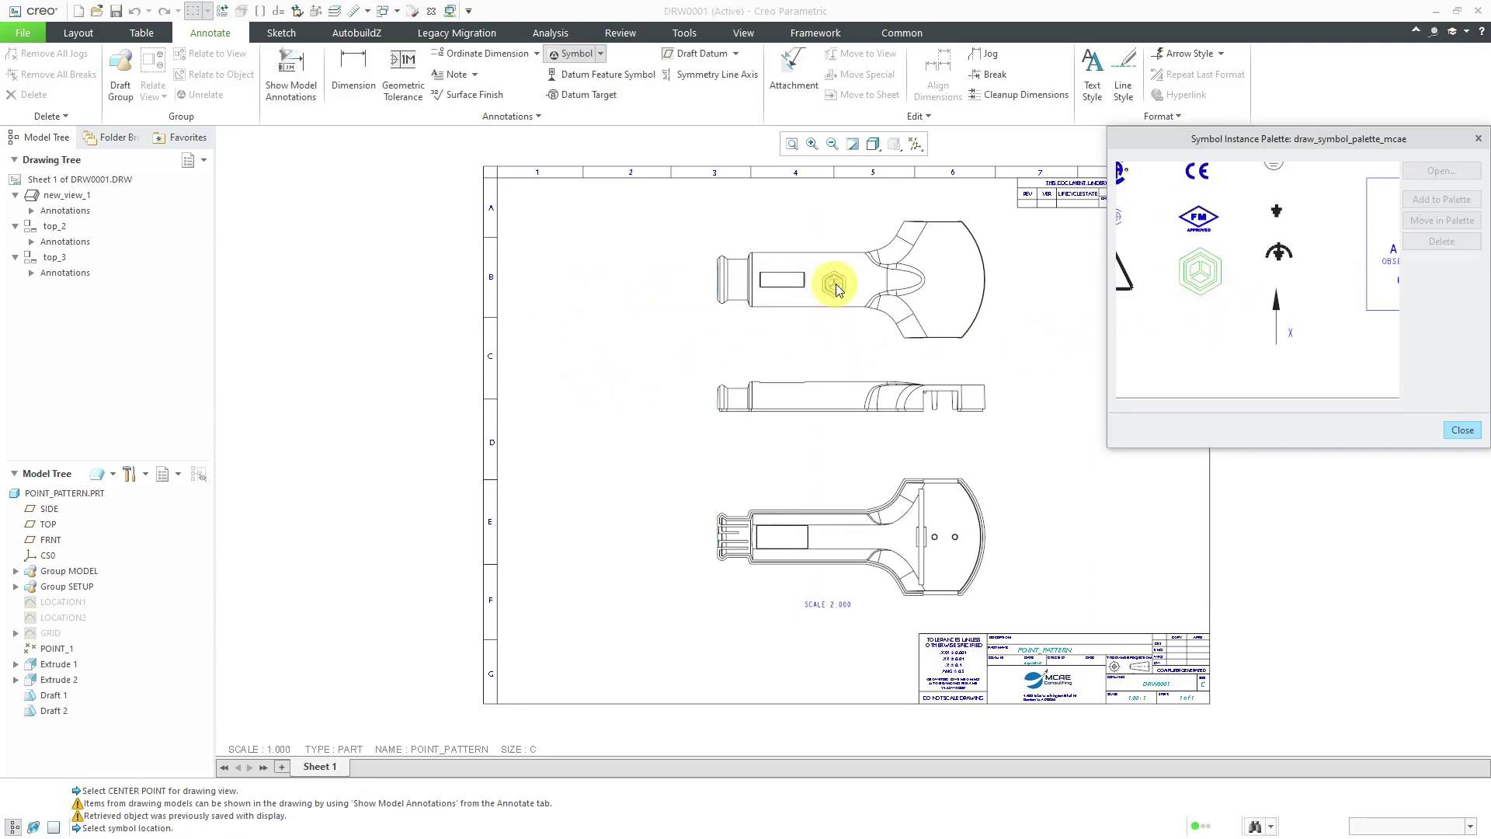
click(960, 302)
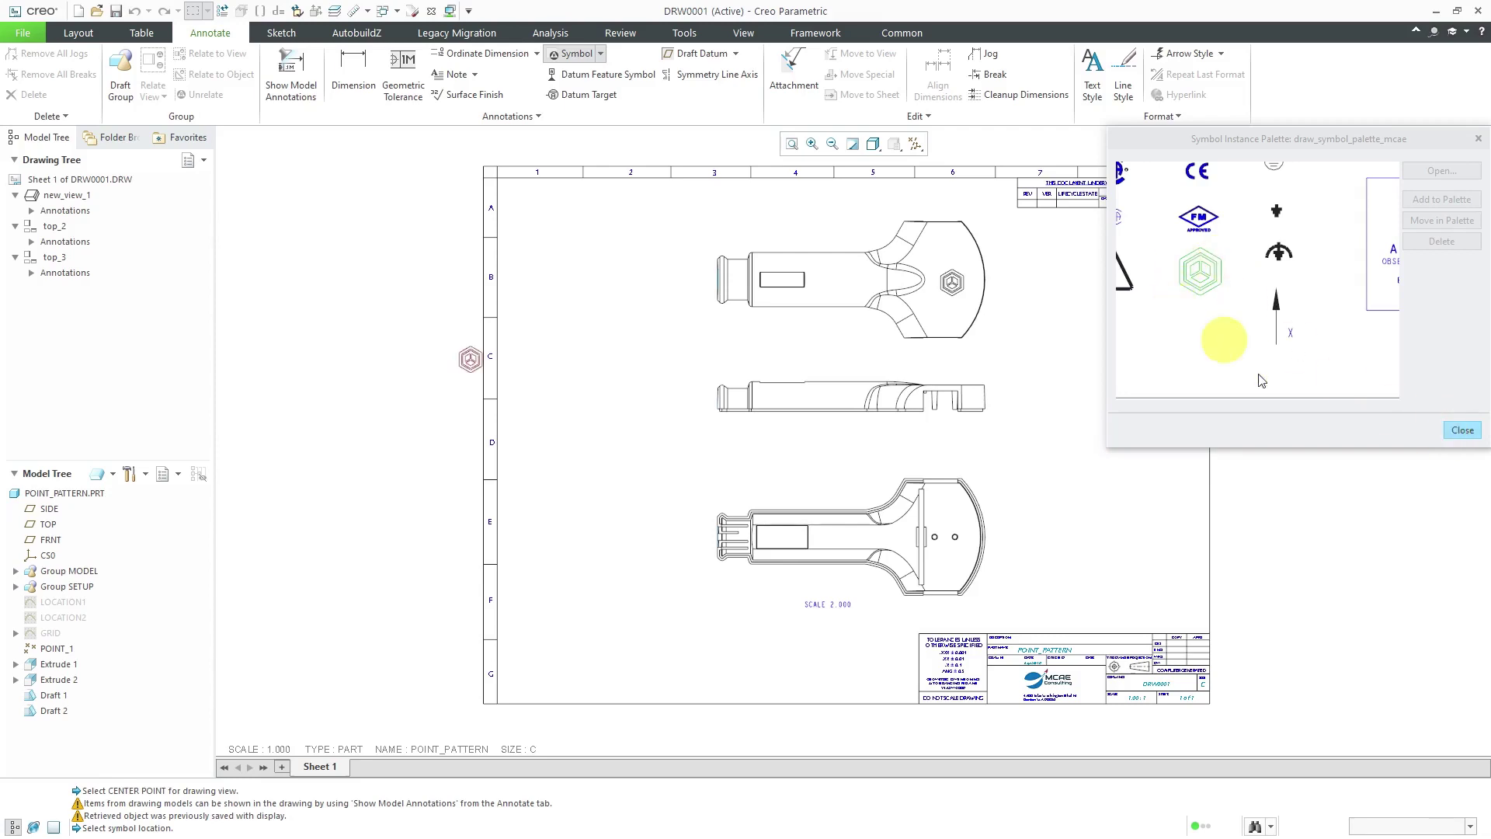
click(1462, 429)
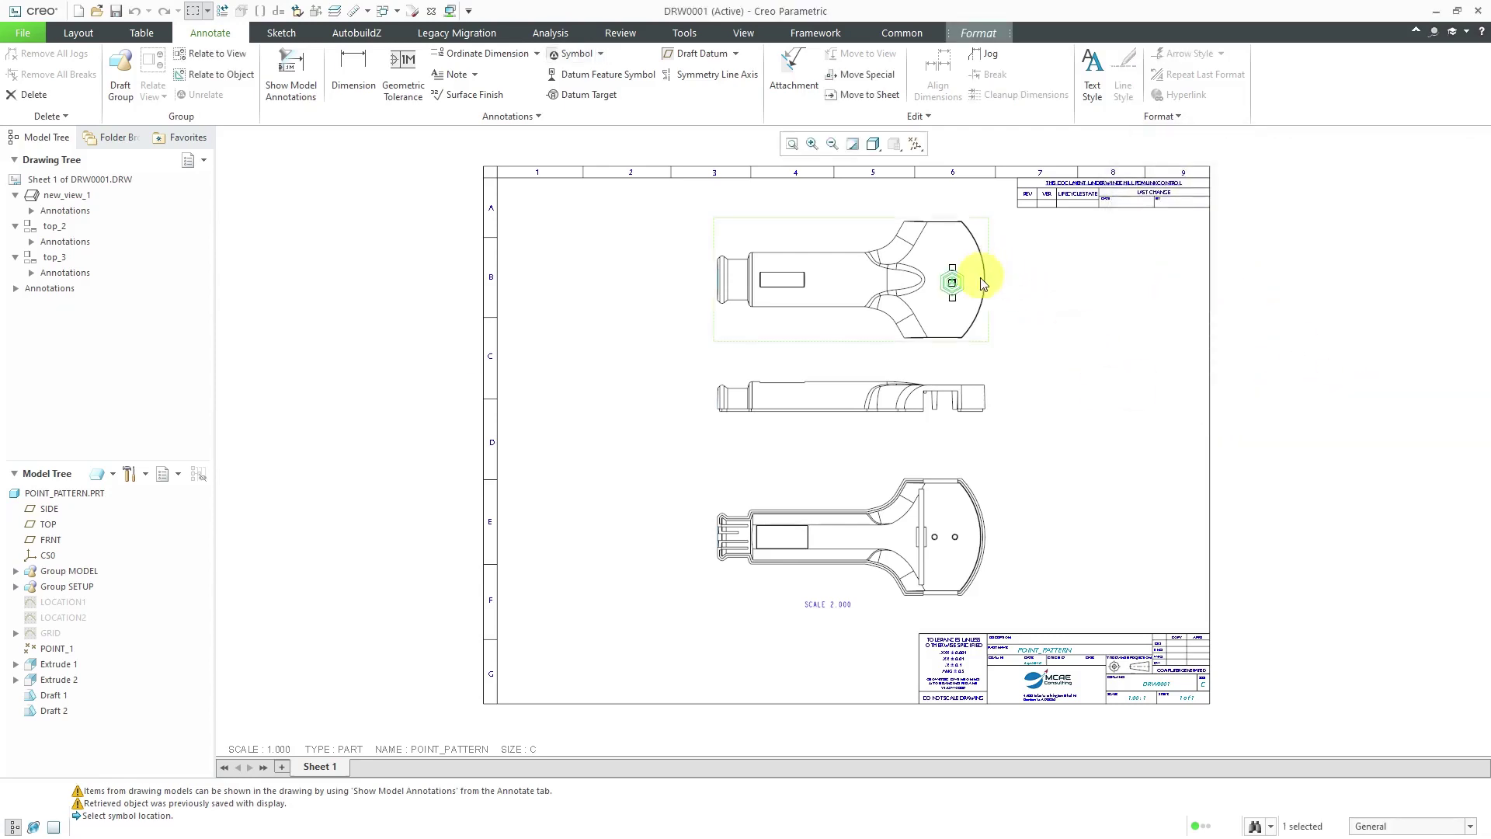
click(1032, 319)
scroll(961, 277, up, 3)
scroll(955, 275, down, 2)
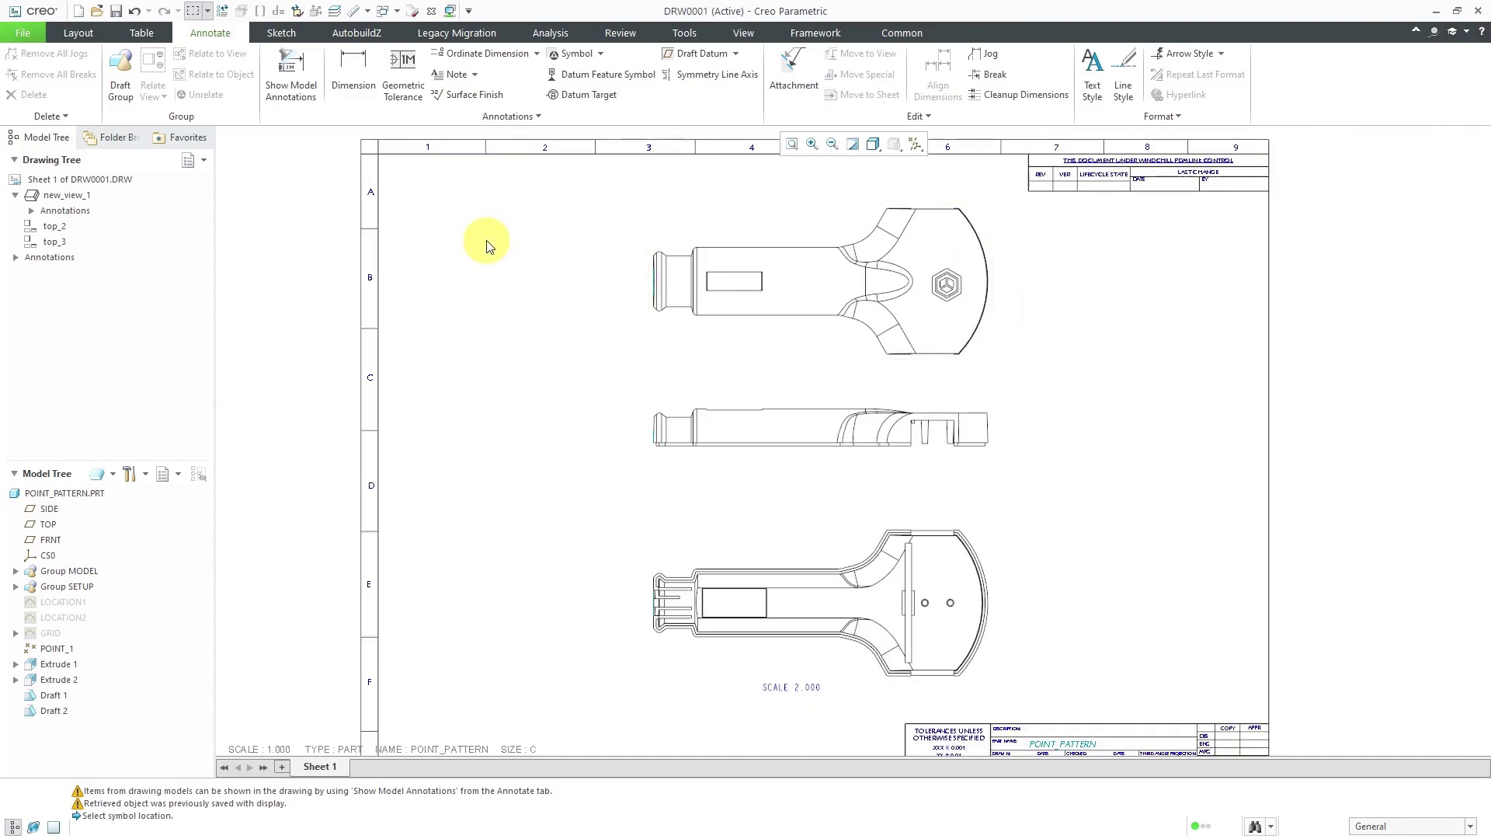
Step: Switch to the POINT_PATTERN part and make FLAT TO SCREEN the annotation plane
click(395, 12)
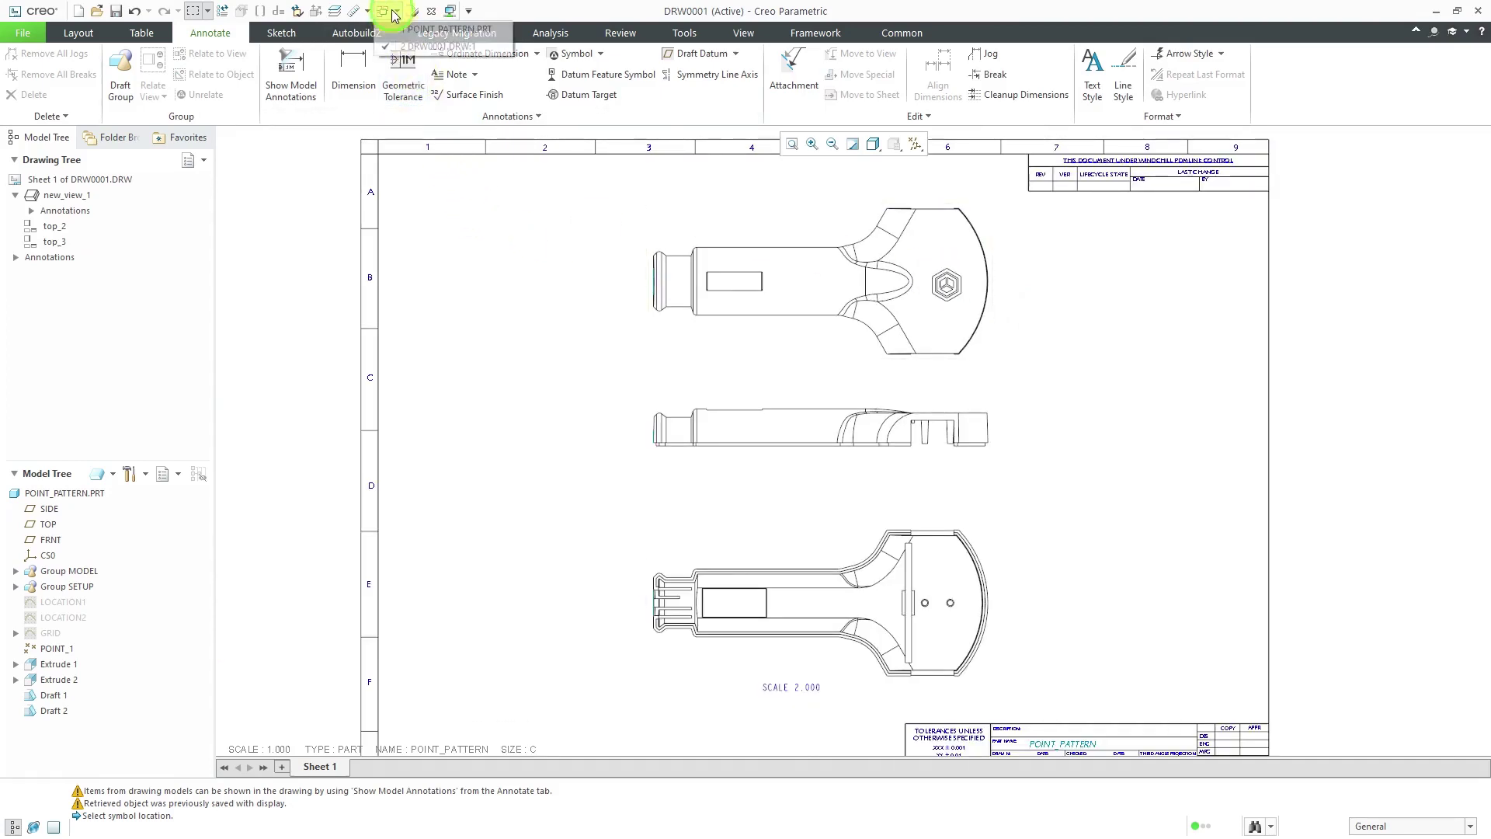
click(447, 29)
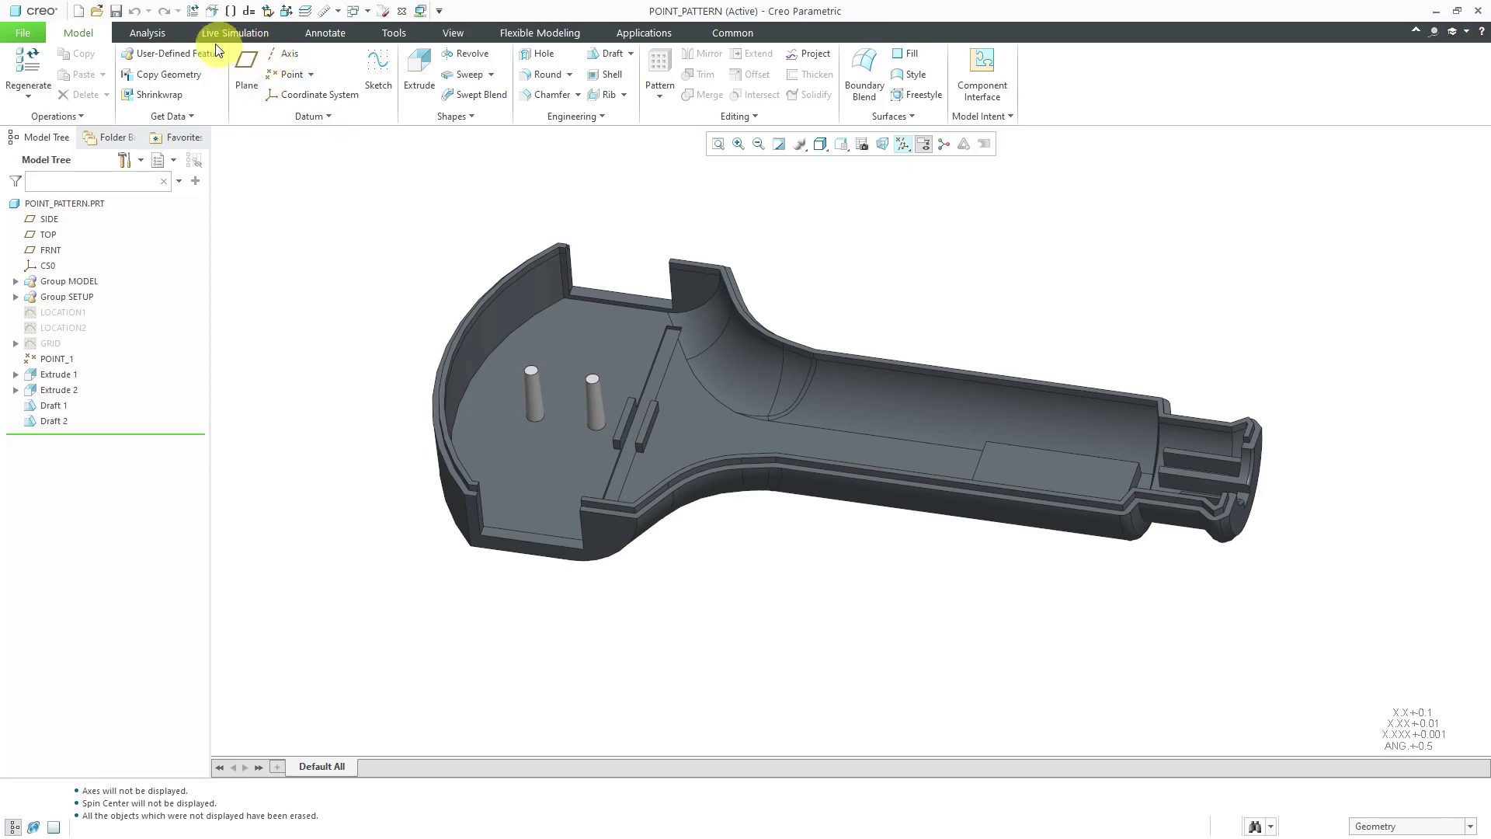
click(313, 33)
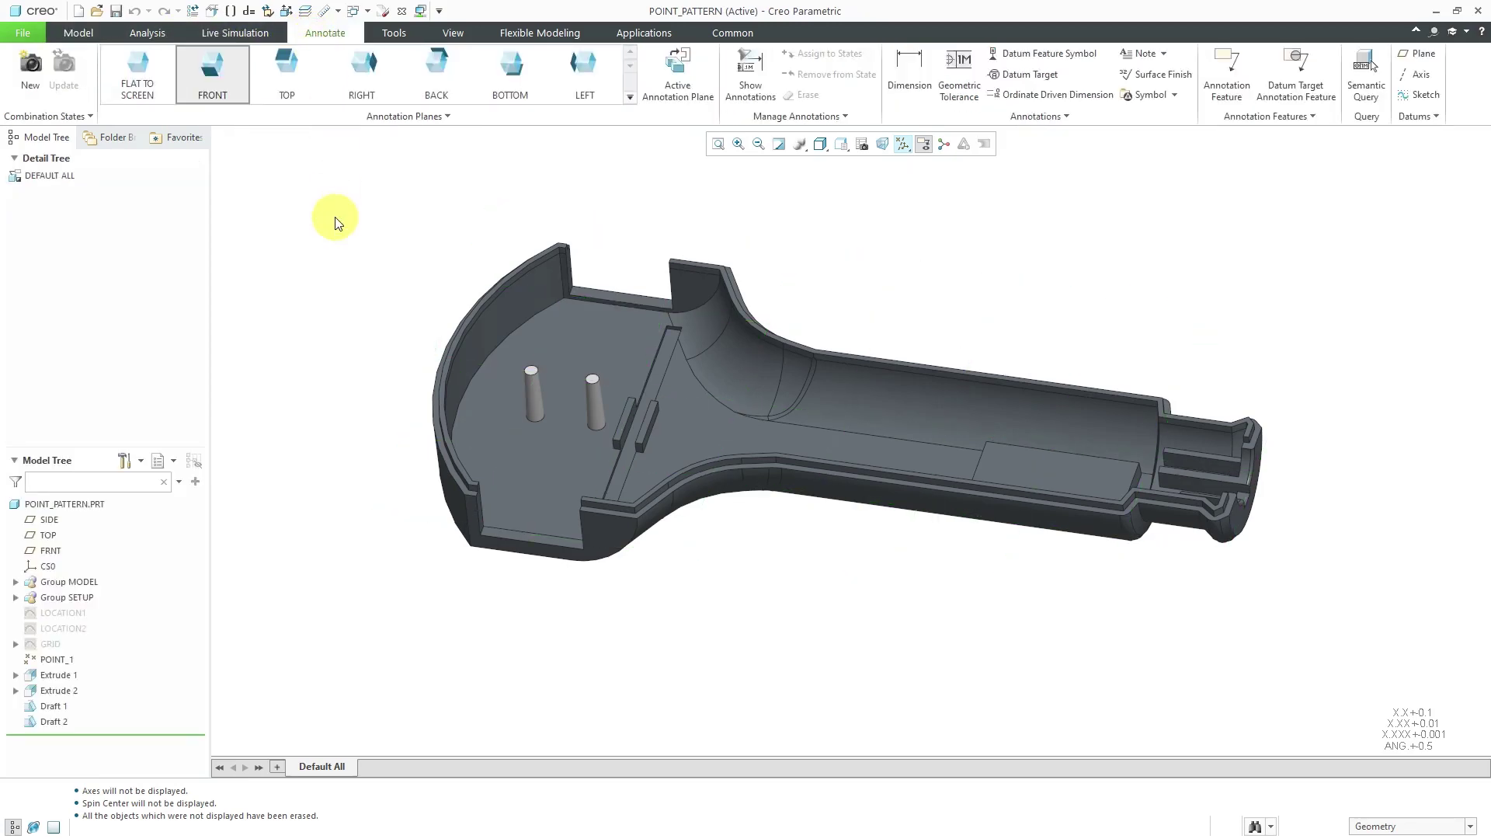
click(135, 87)
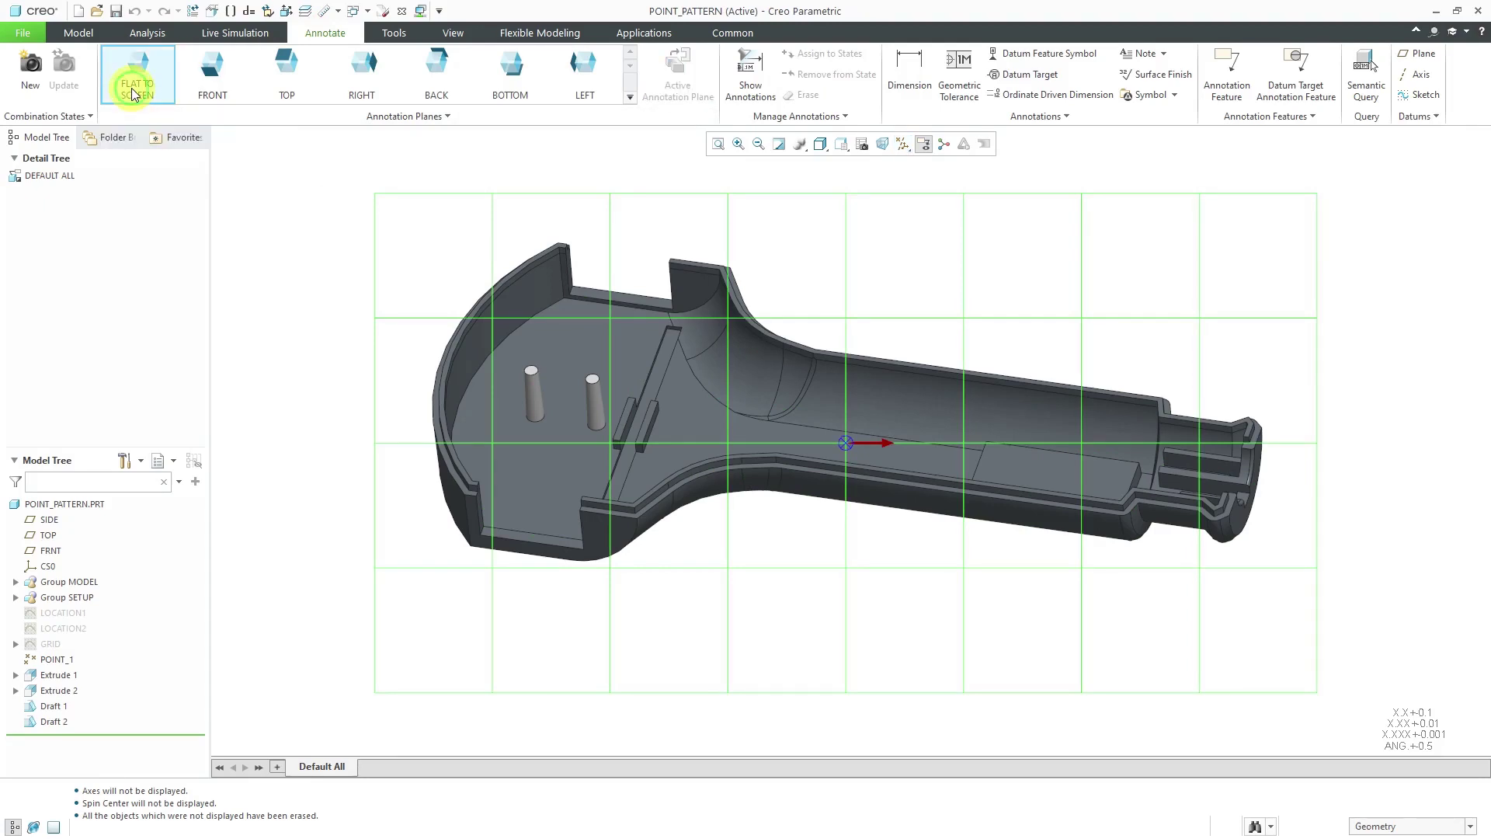
Step: Place the hexagon logo from the MCAE palette near the view's upper left
click(1176, 95)
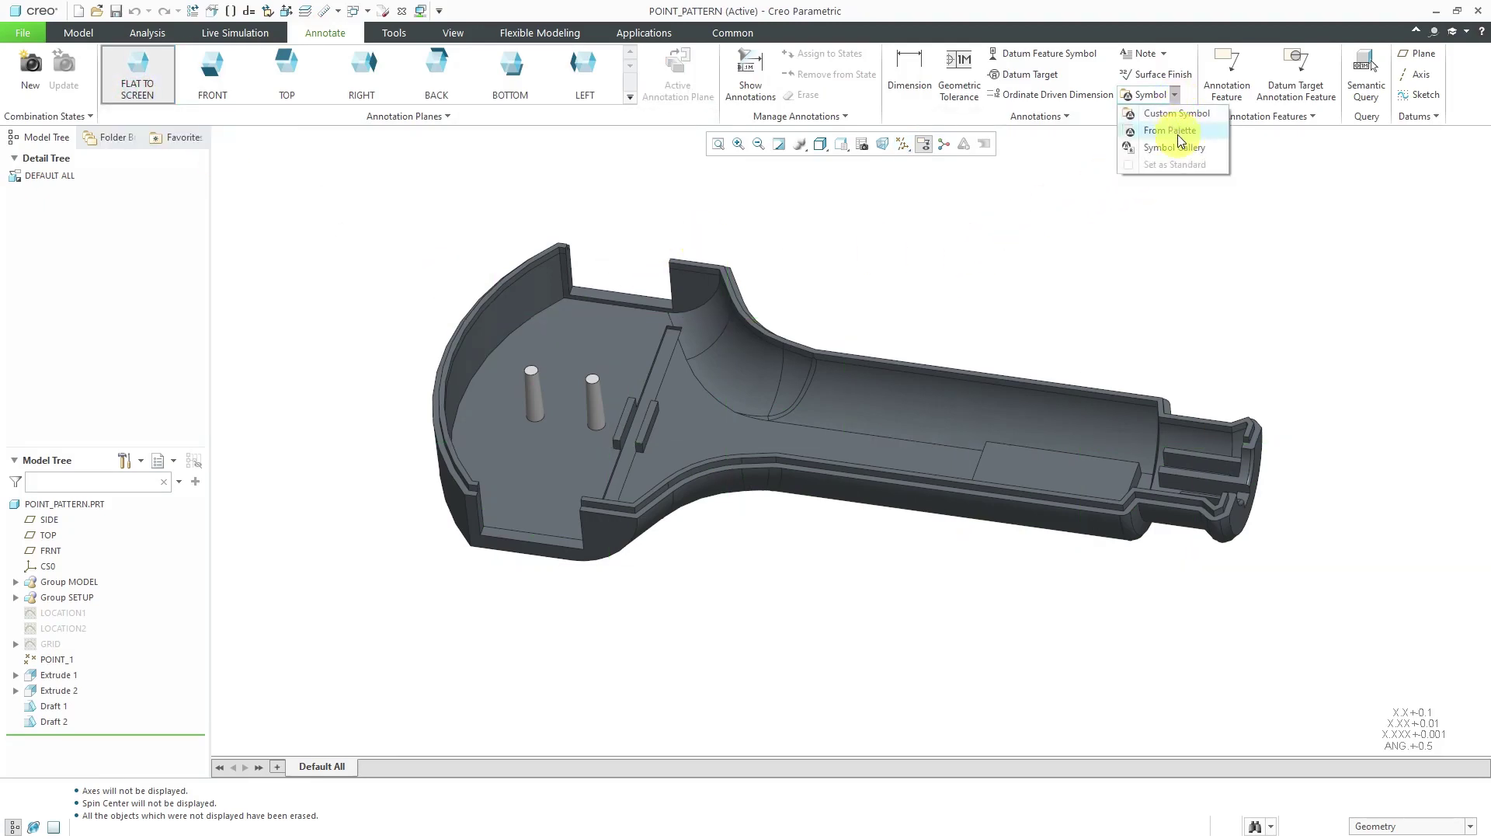
click(1180, 130)
scroll(1157, 310, up, 5)
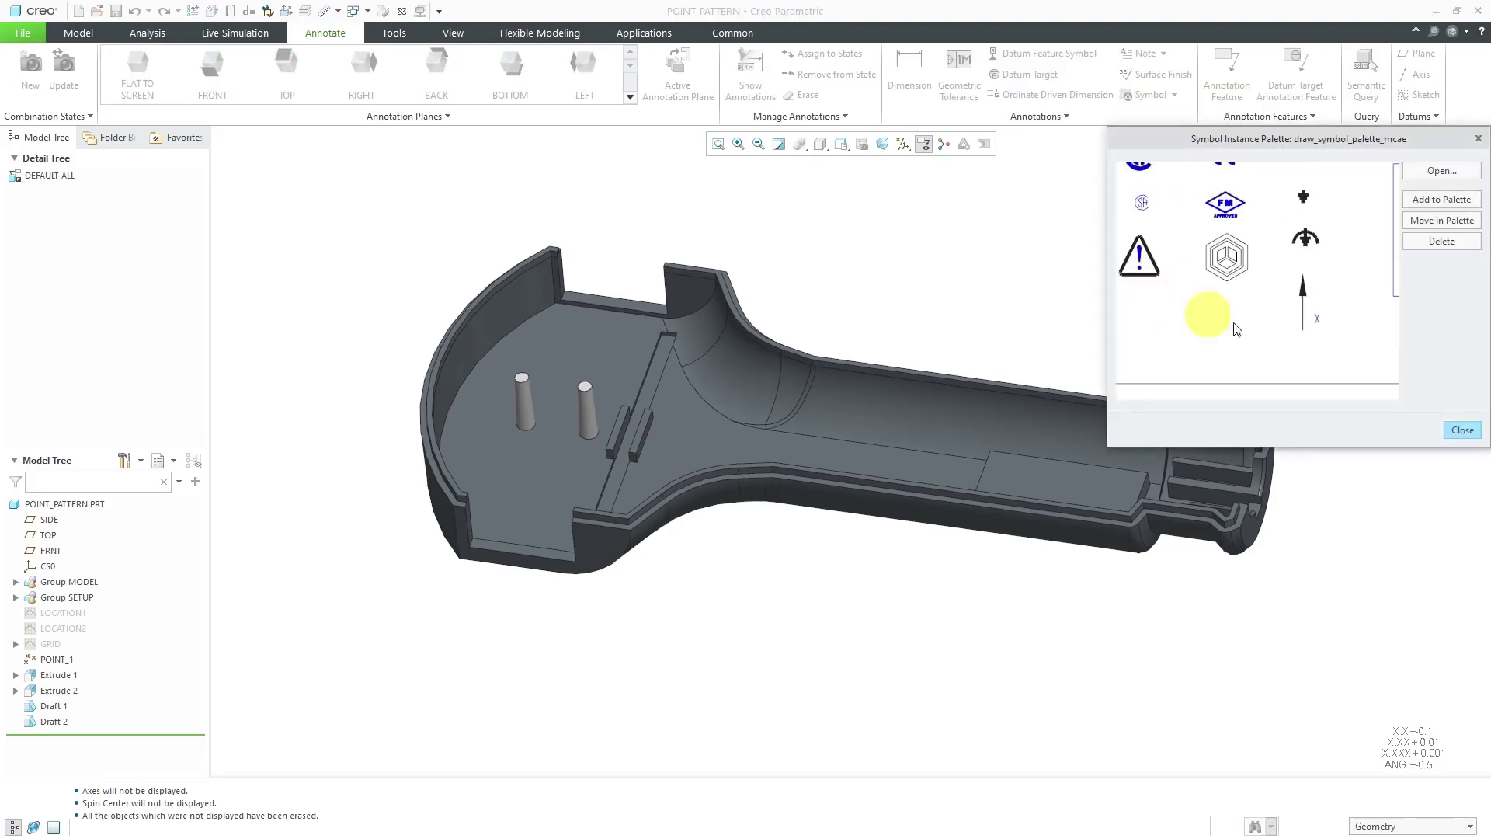
click(1229, 266)
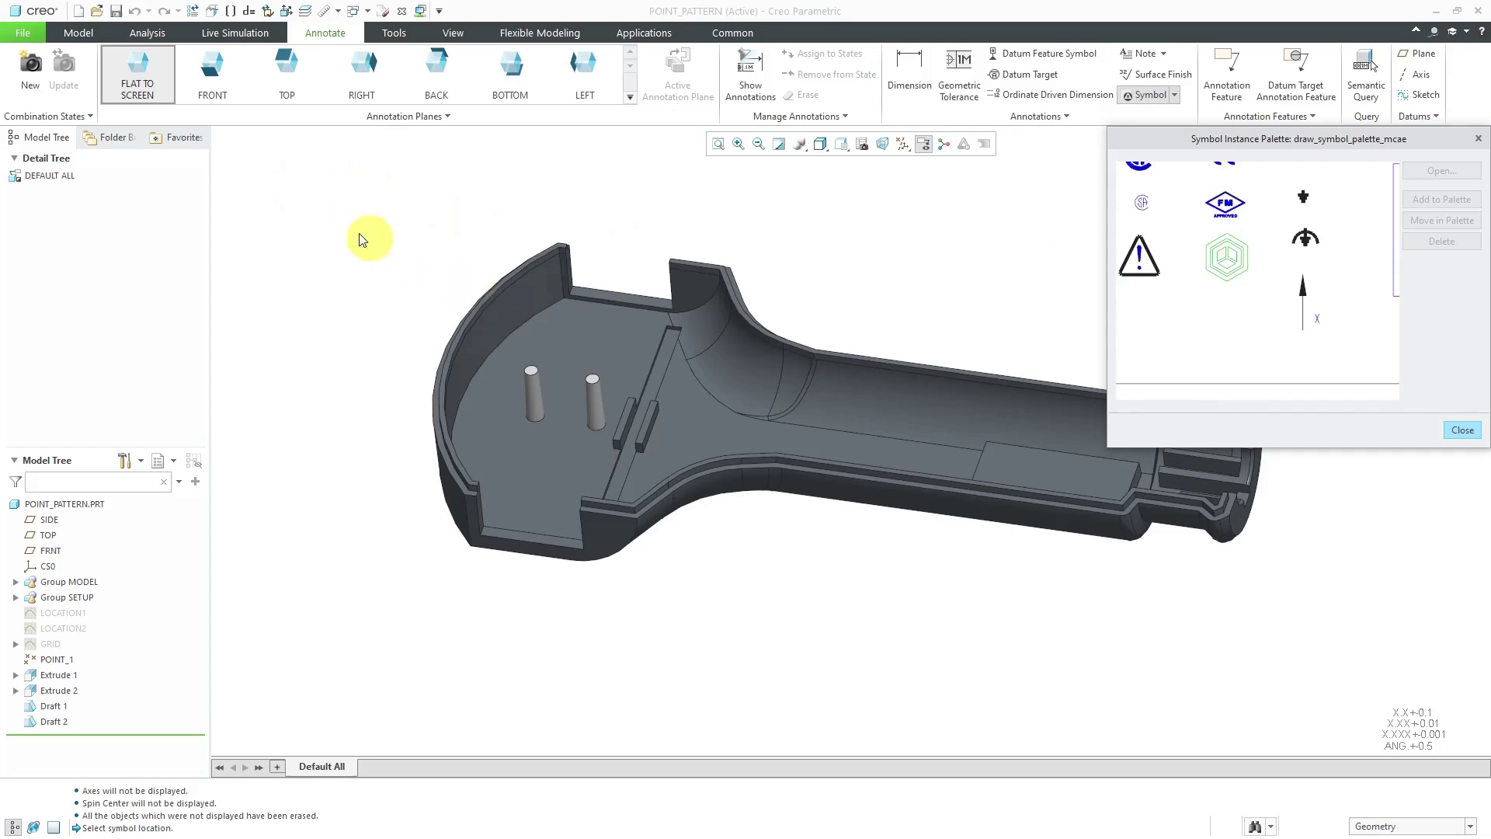
click(268, 179)
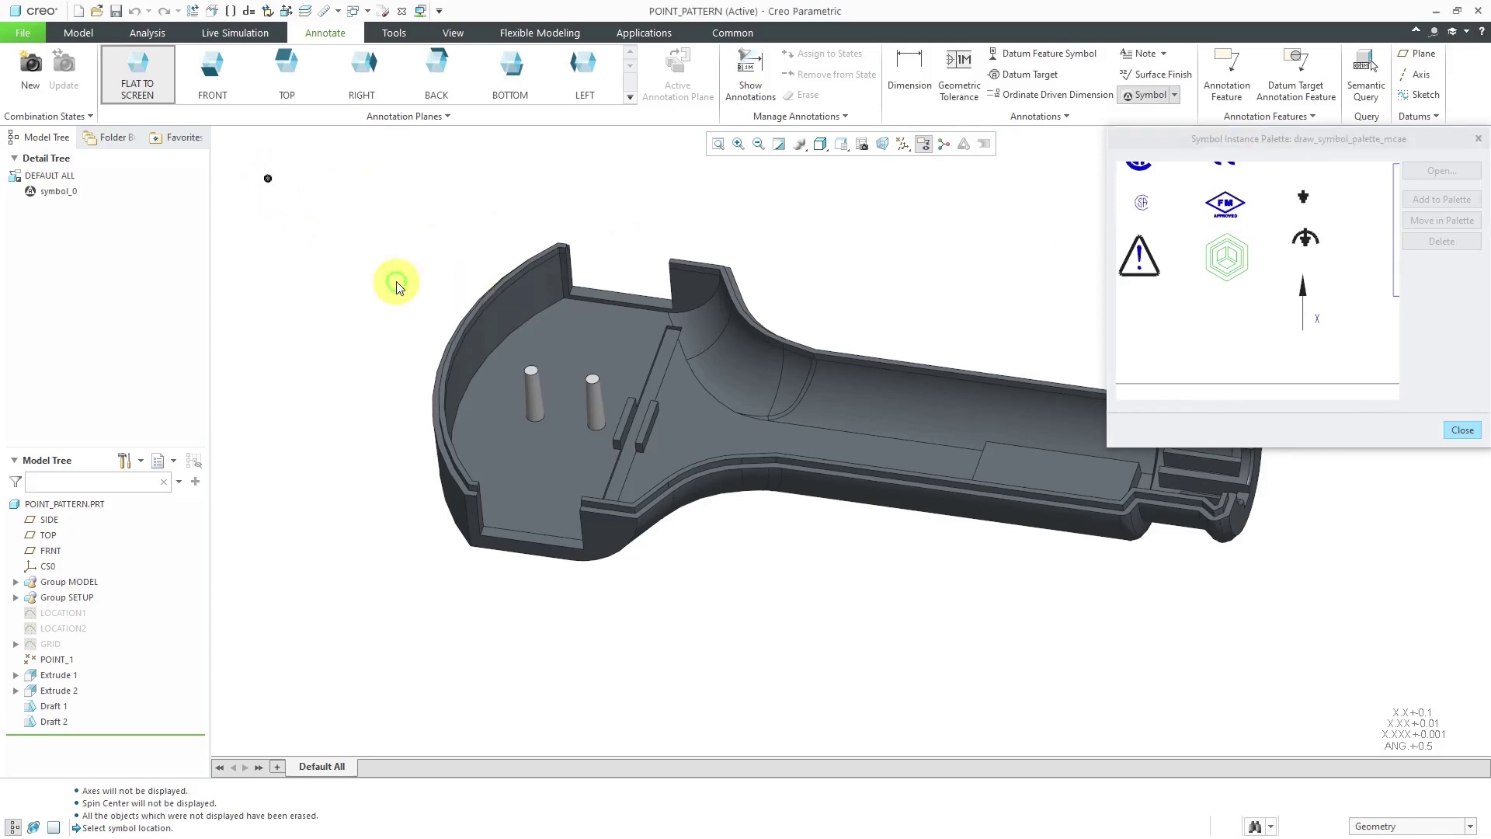
click(1462, 429)
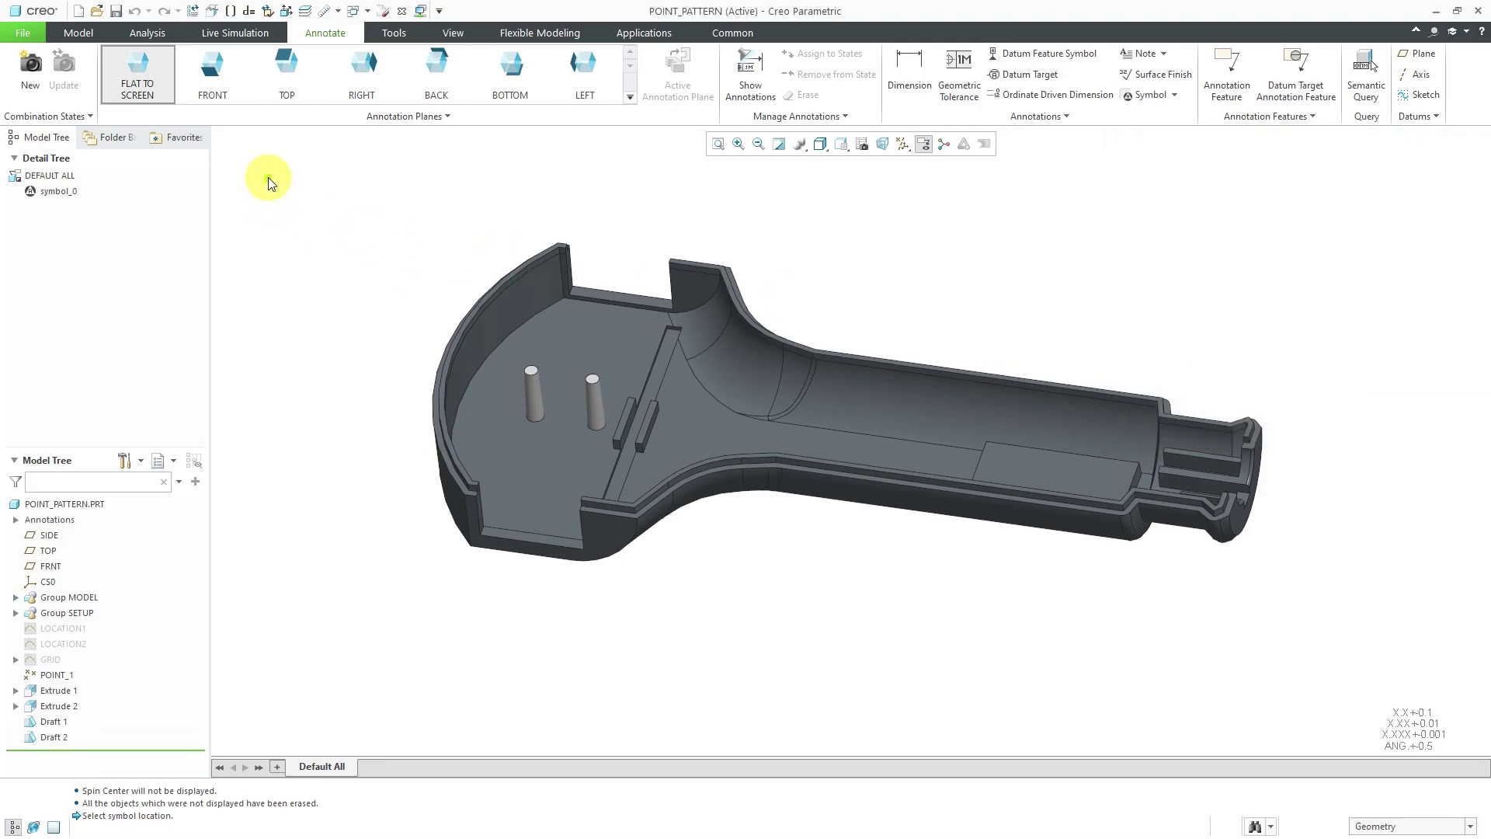
Step: Change symbol_0's height from 3.5 to 50 in its Custom Drawing Symbol properties
click(267, 178)
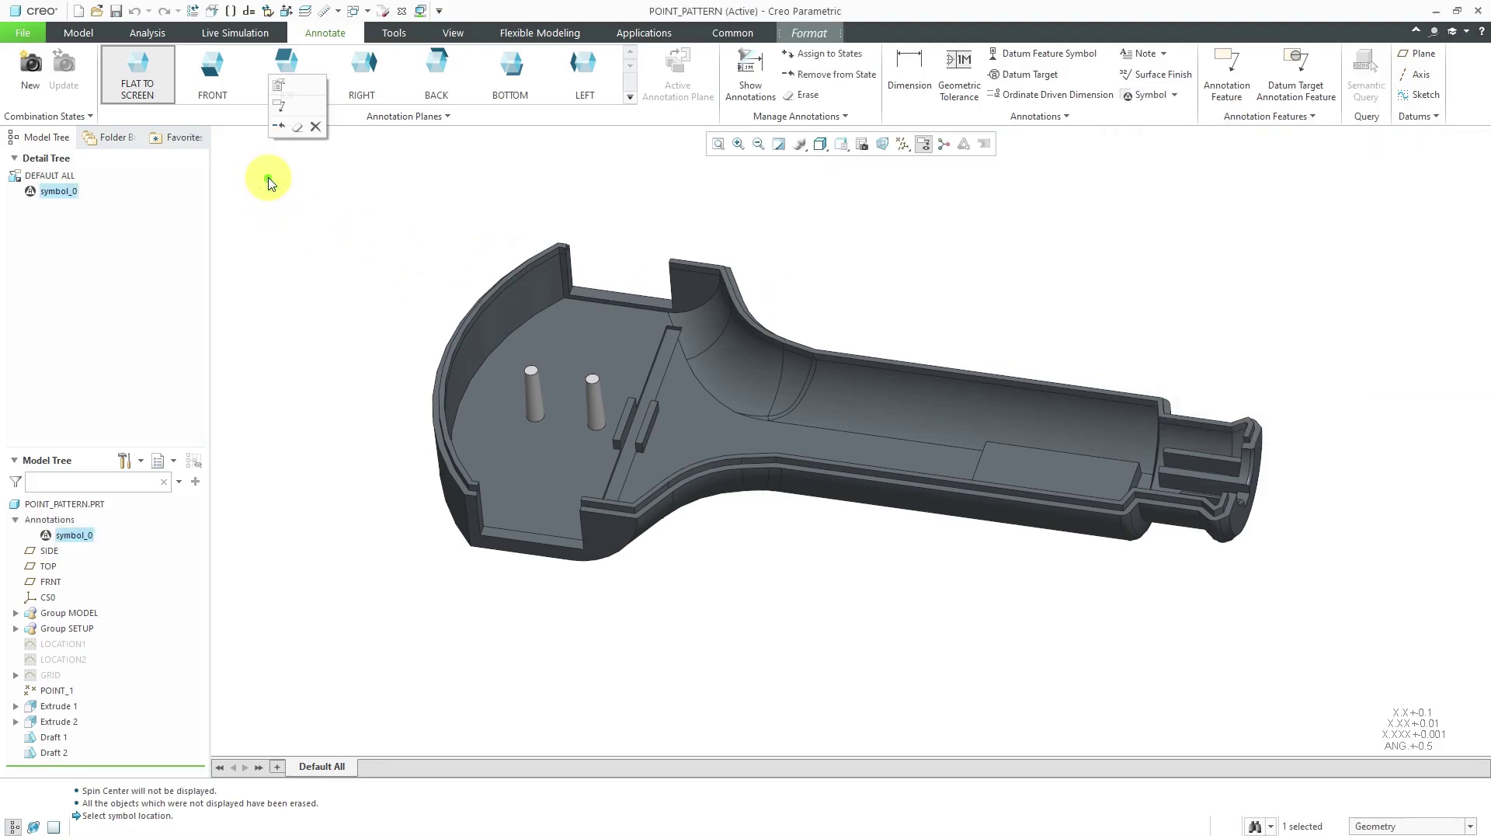
click(278, 87)
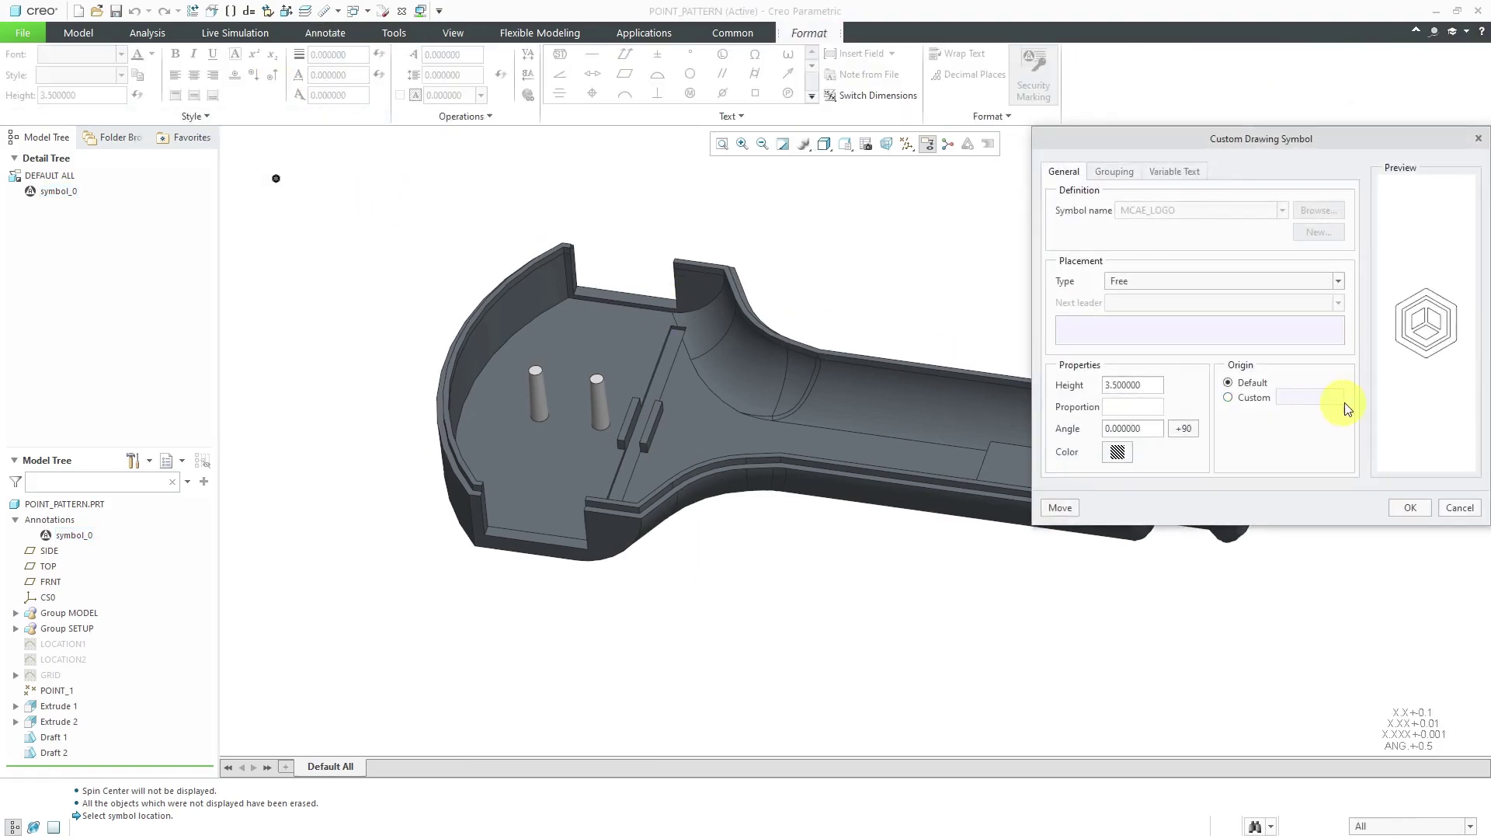
double_click(1154, 385)
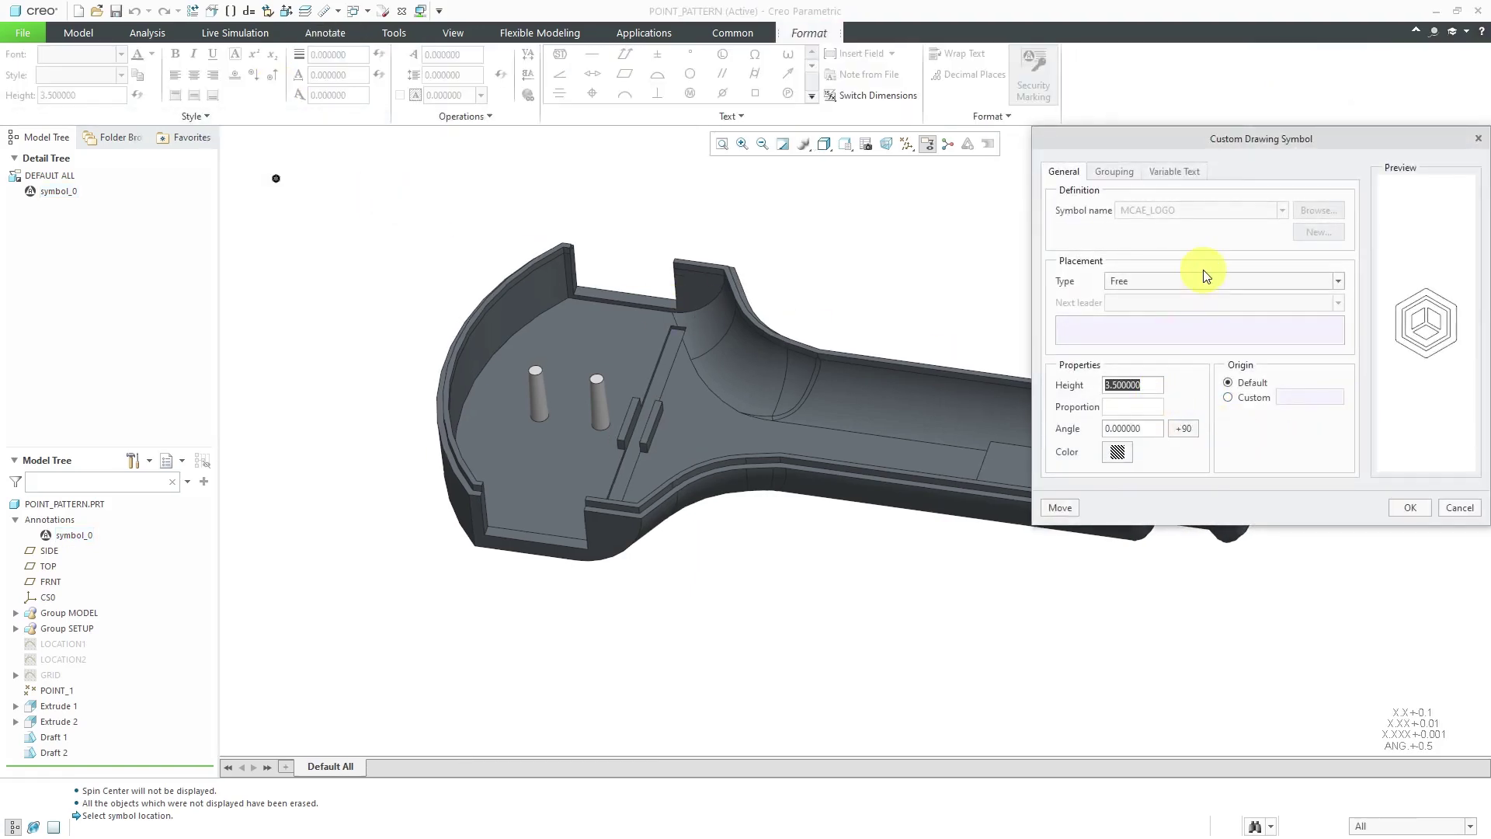
text(30)
double_click(1130, 382)
text(50)
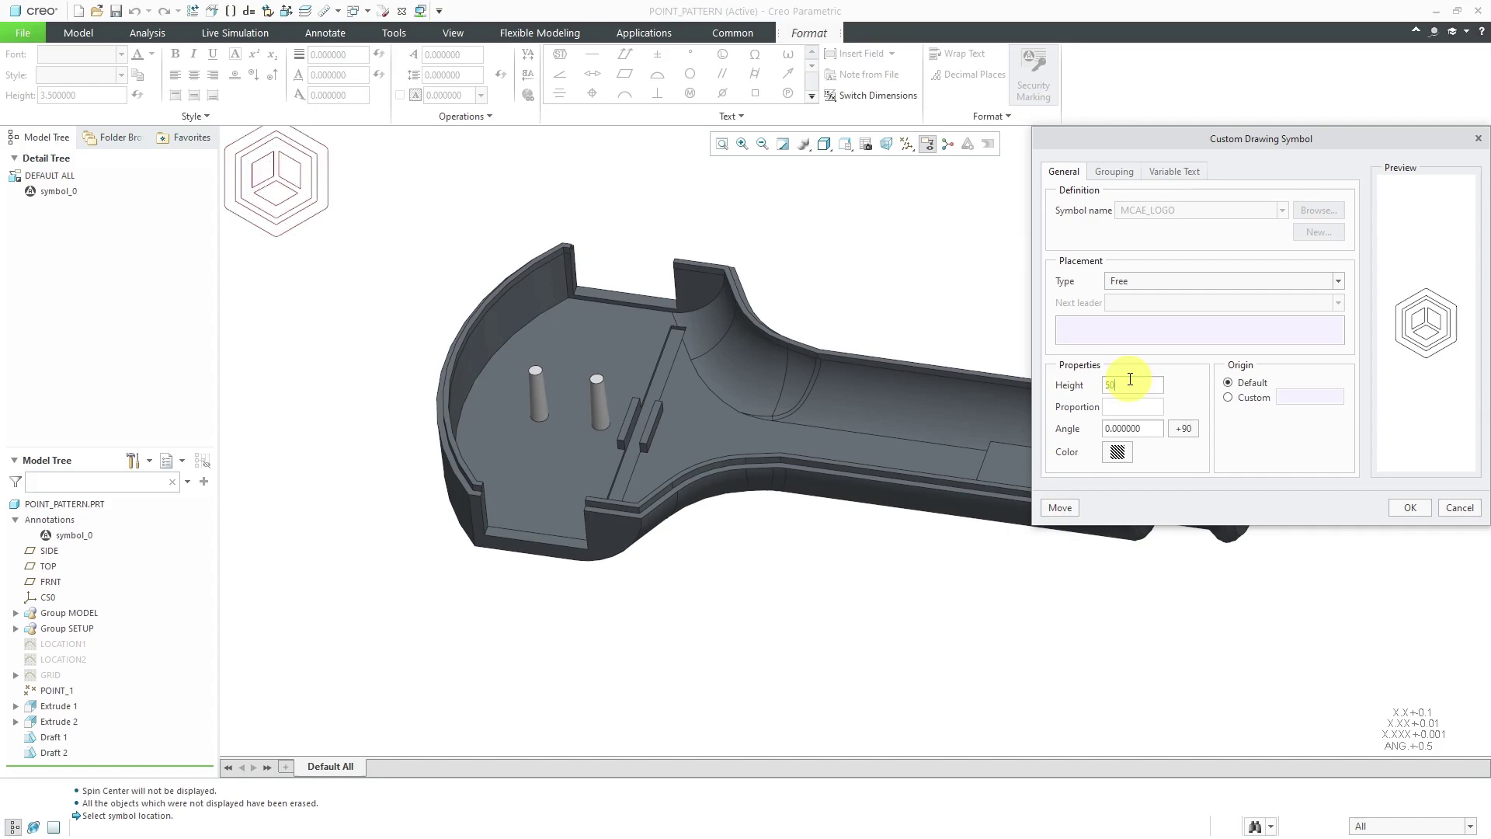
click(1412, 507)
click(305, 207)
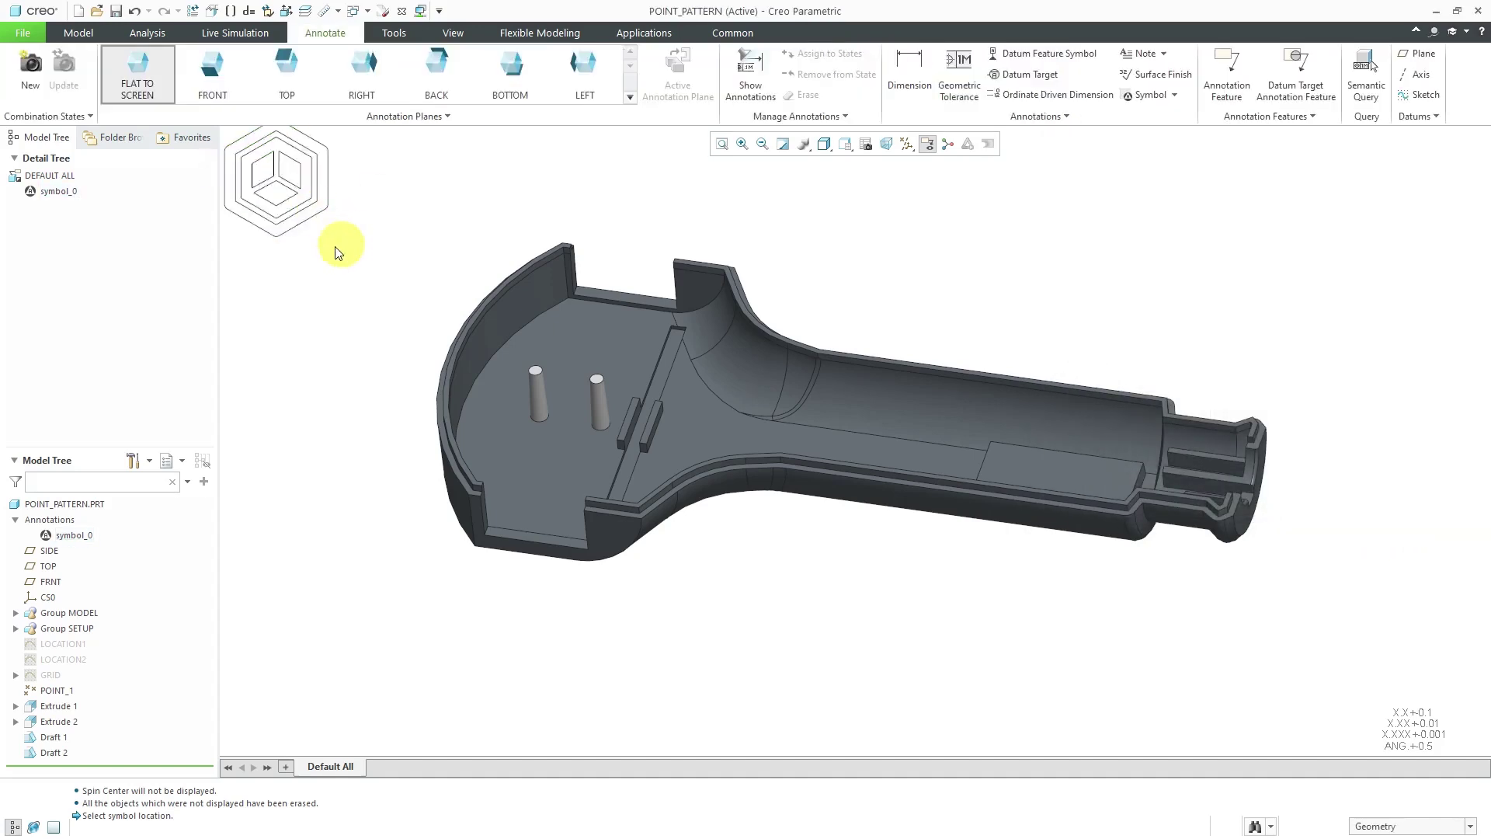
Step: Move symbol_0 slightly, then orbit the part to confirm it stays flat to screen
click(295, 194)
right_click(299, 191)
click(316, 196)
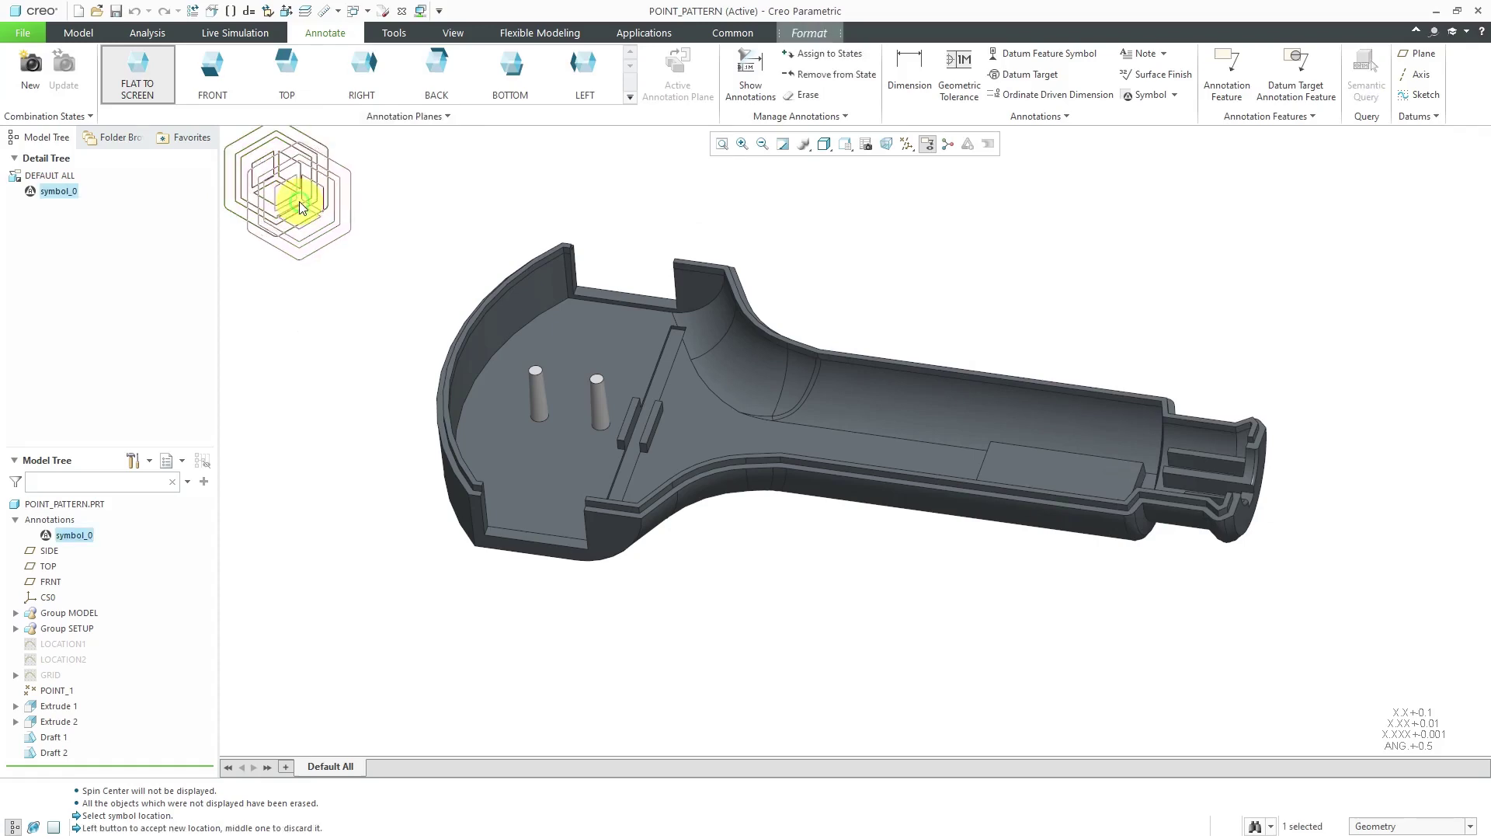
click(299, 208)
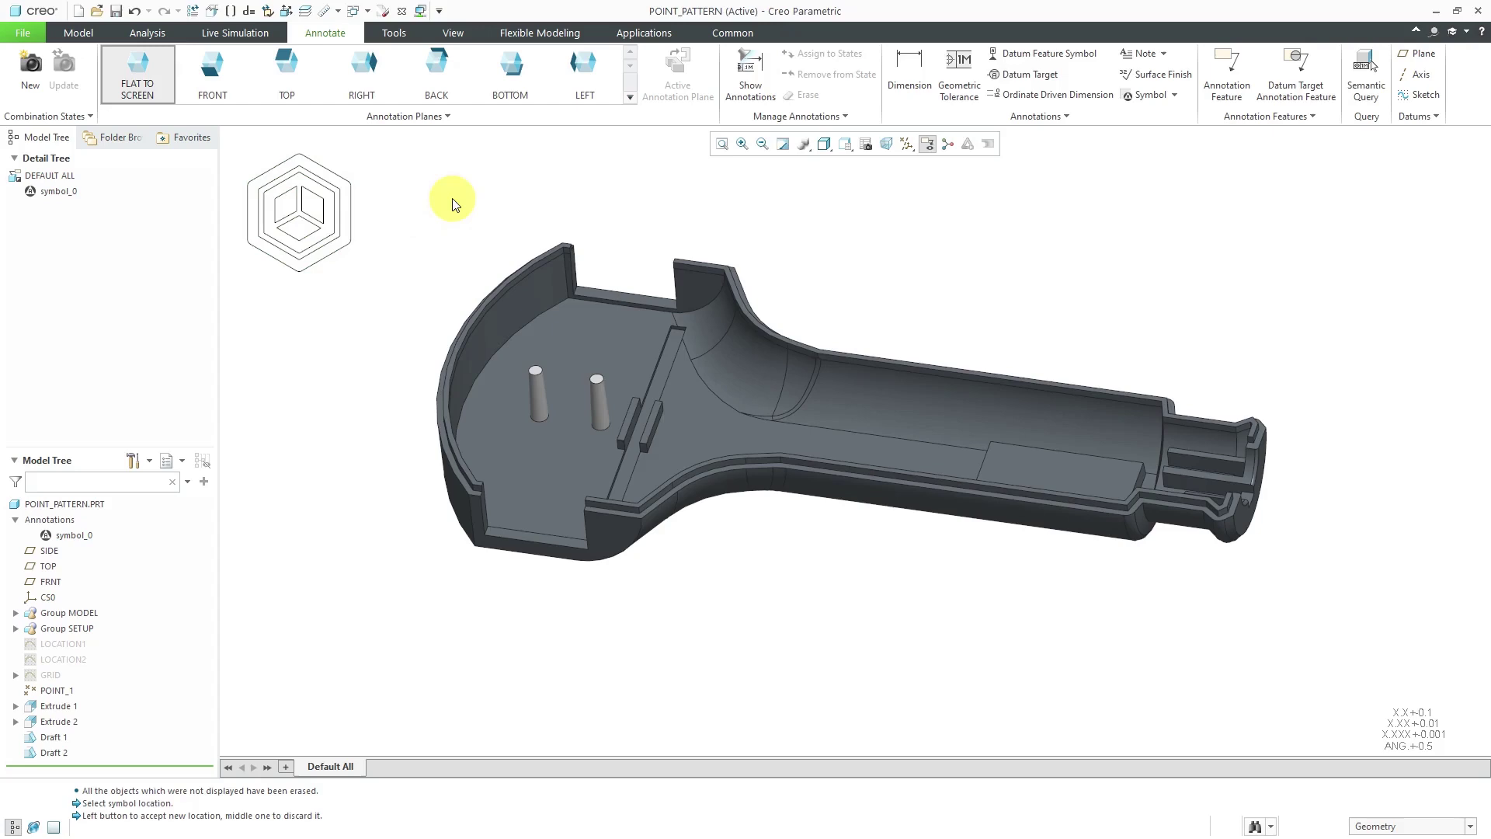
mouse_move(735, 400)
middle_down()
mouse_move(639, 365)
mouse_move(766, 386)
mouse_move(696, 466)
mouse_move(789, 476)
mouse_move(729, 333)
mouse_move(775, 412)
mouse_move(768, 440)
middle_up()
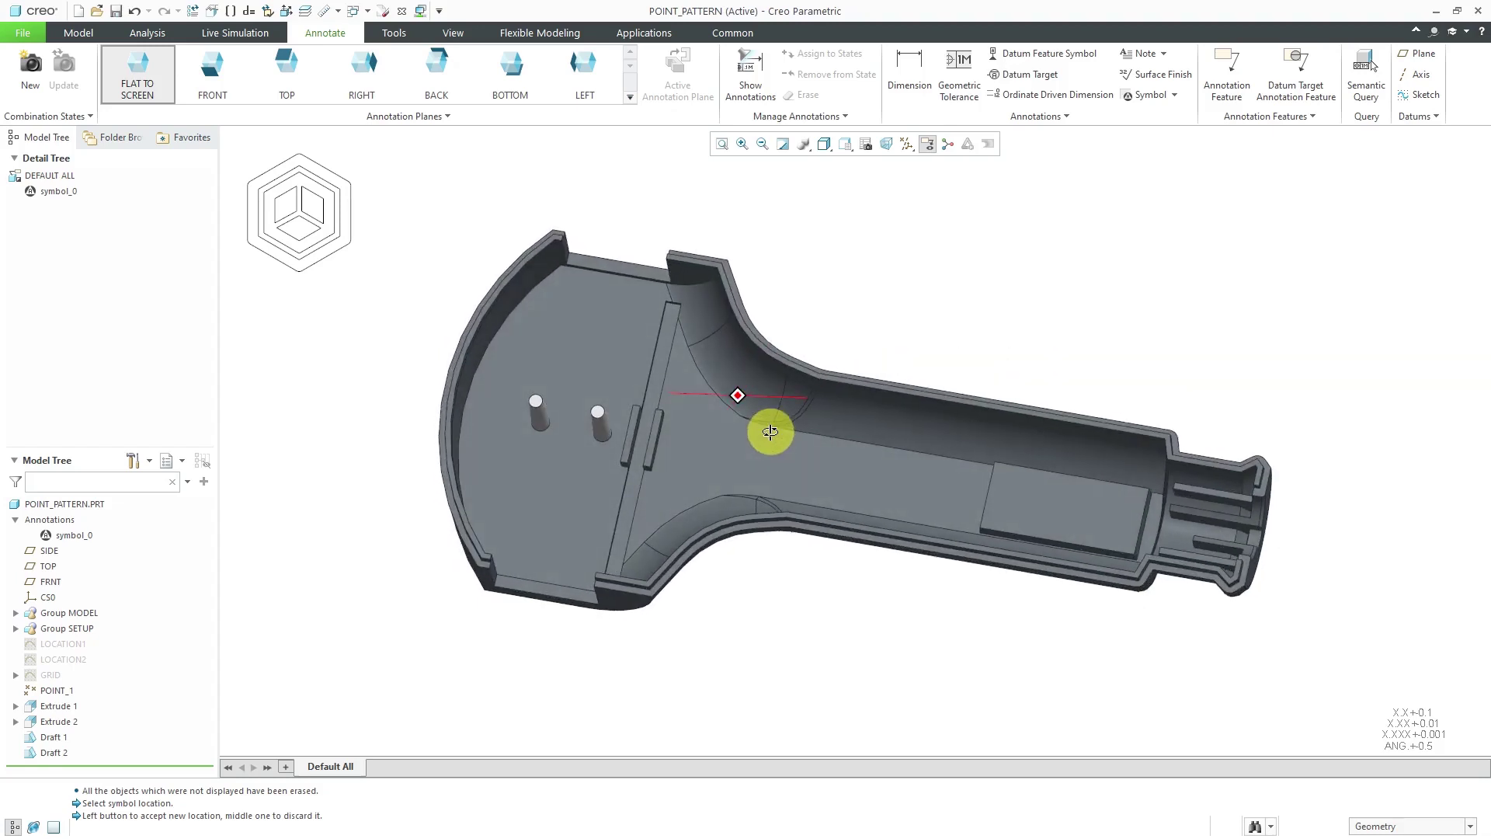